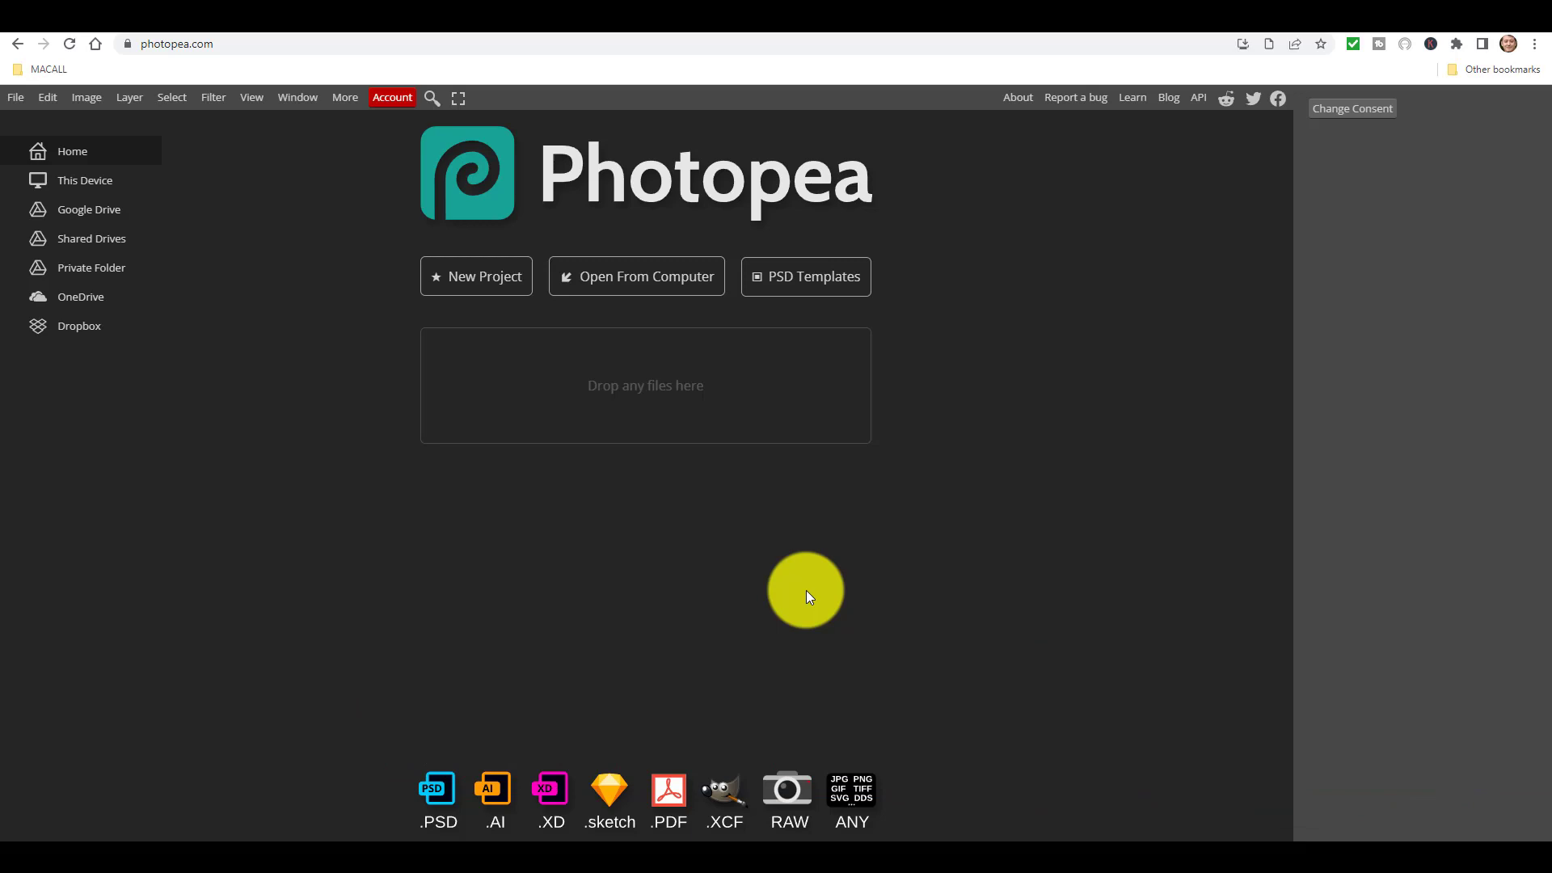
Create a new project from the HD 1280 x 720 px screen preset using the city skyline "What Is Love?" template
click(495, 282)
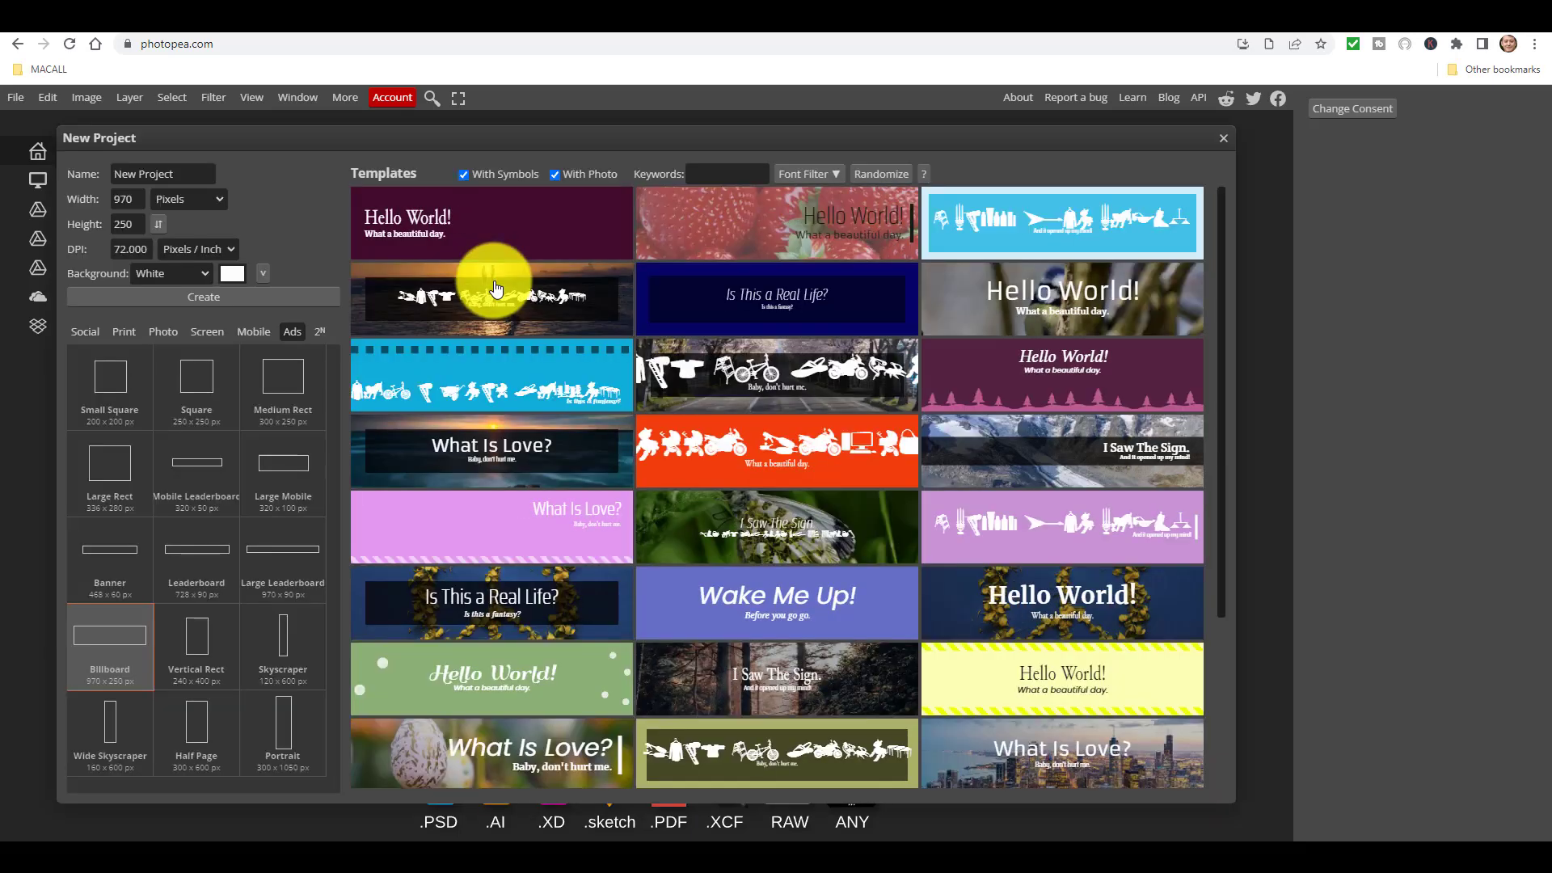
click(183, 168)
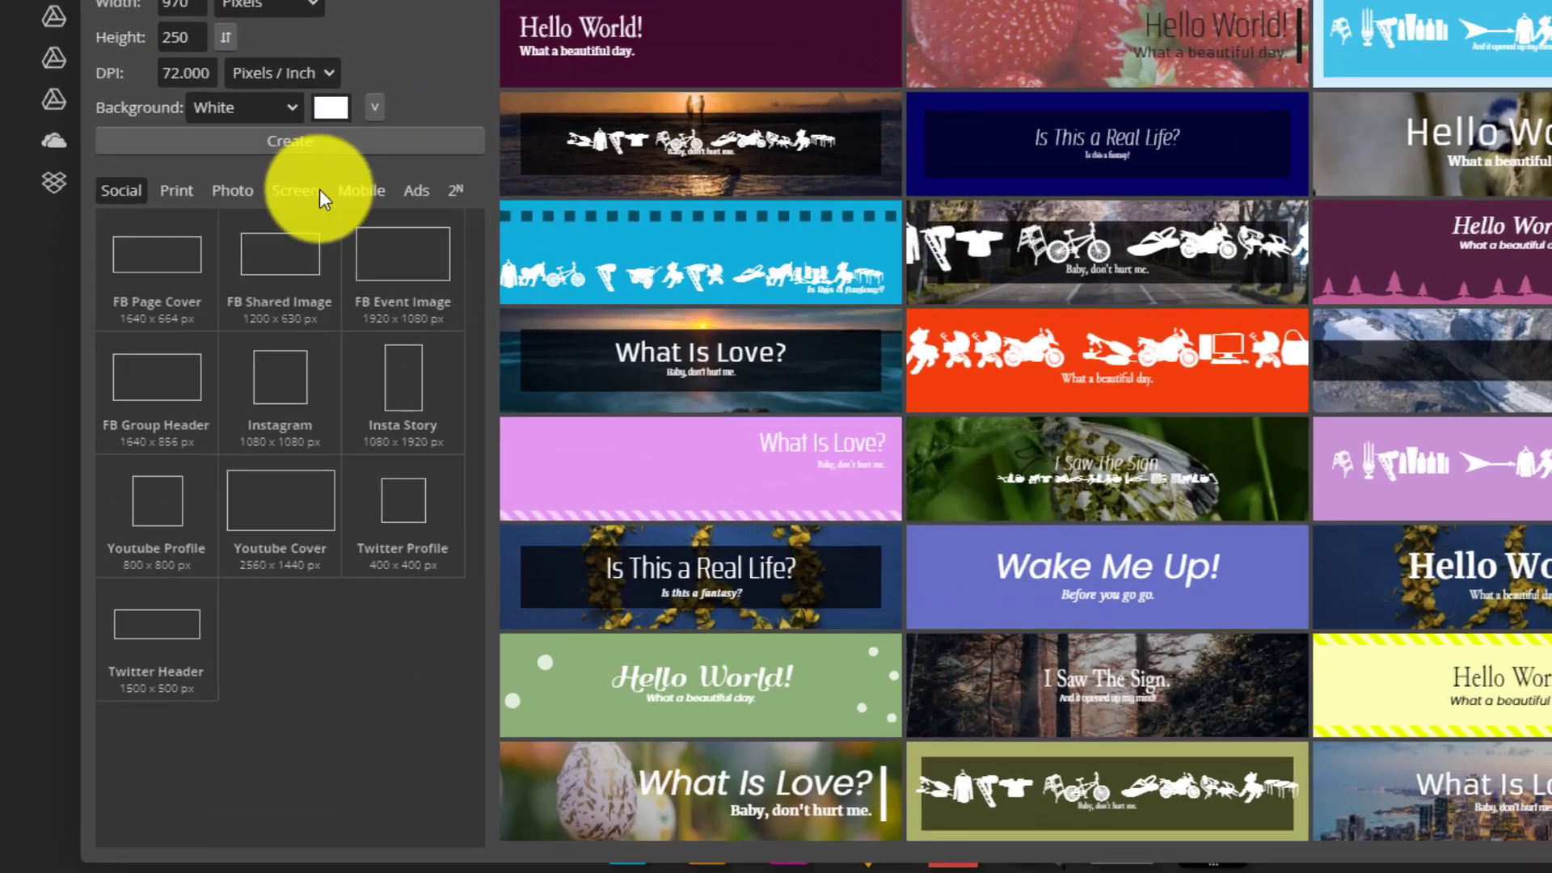
click(208, 331)
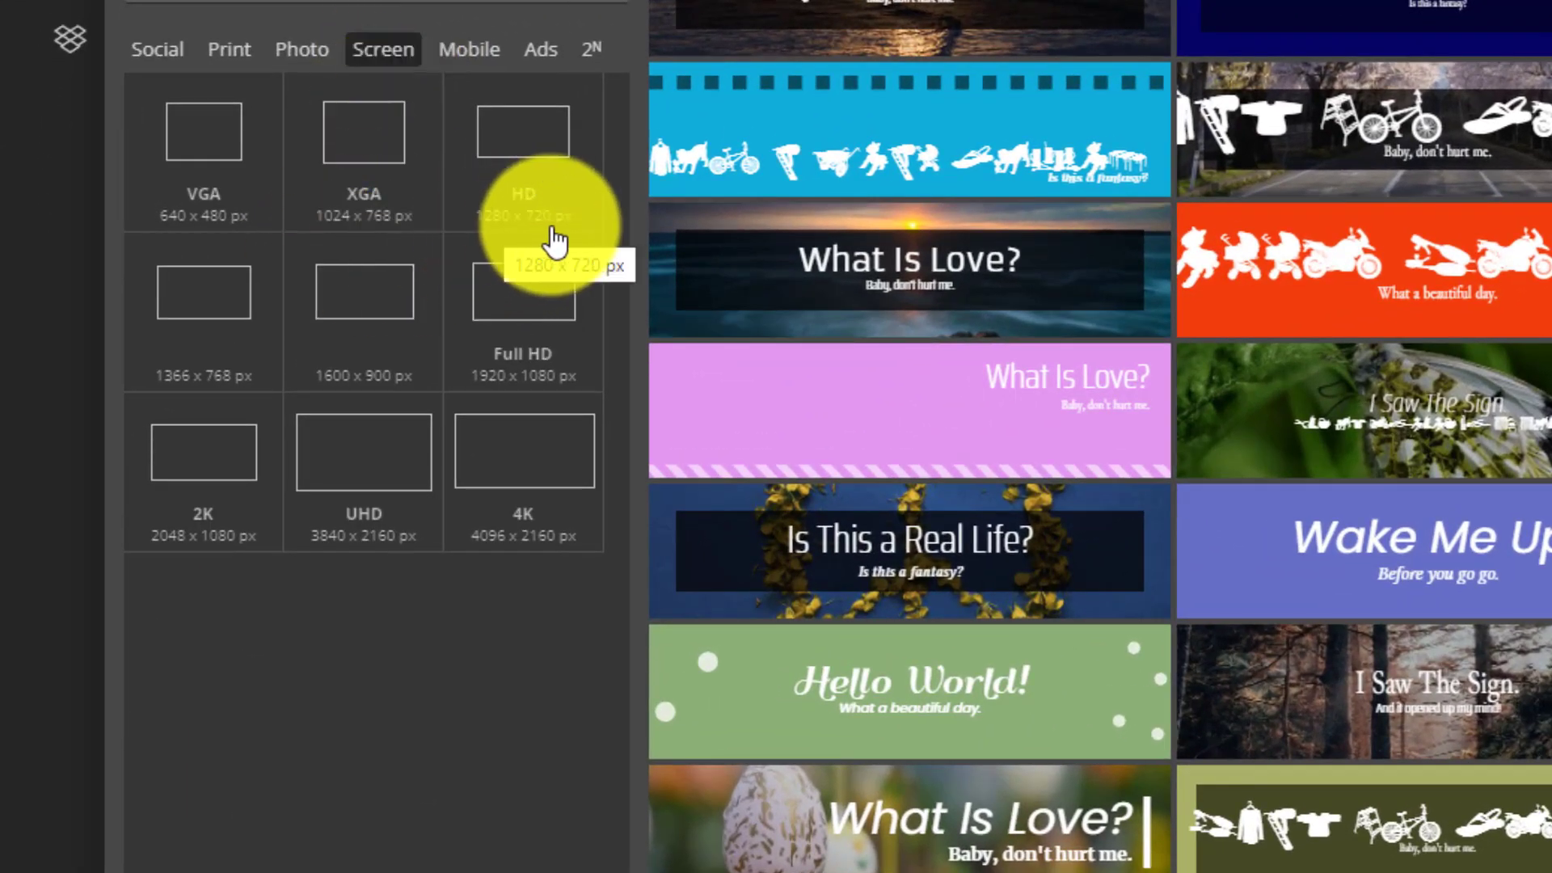
click(536, 148)
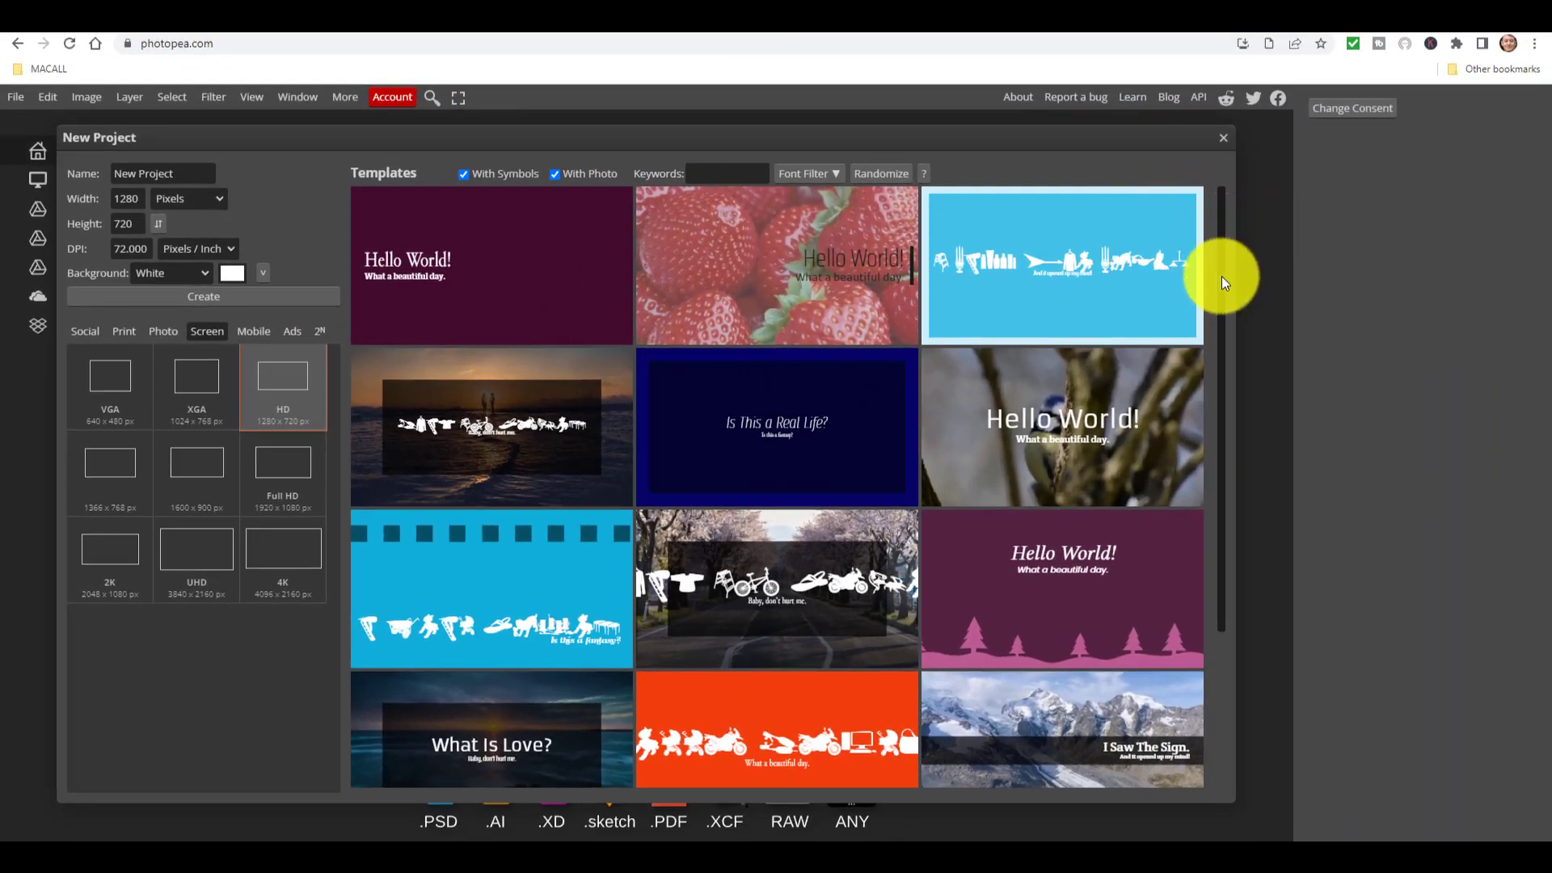
drag(1221, 273, 1220, 687)
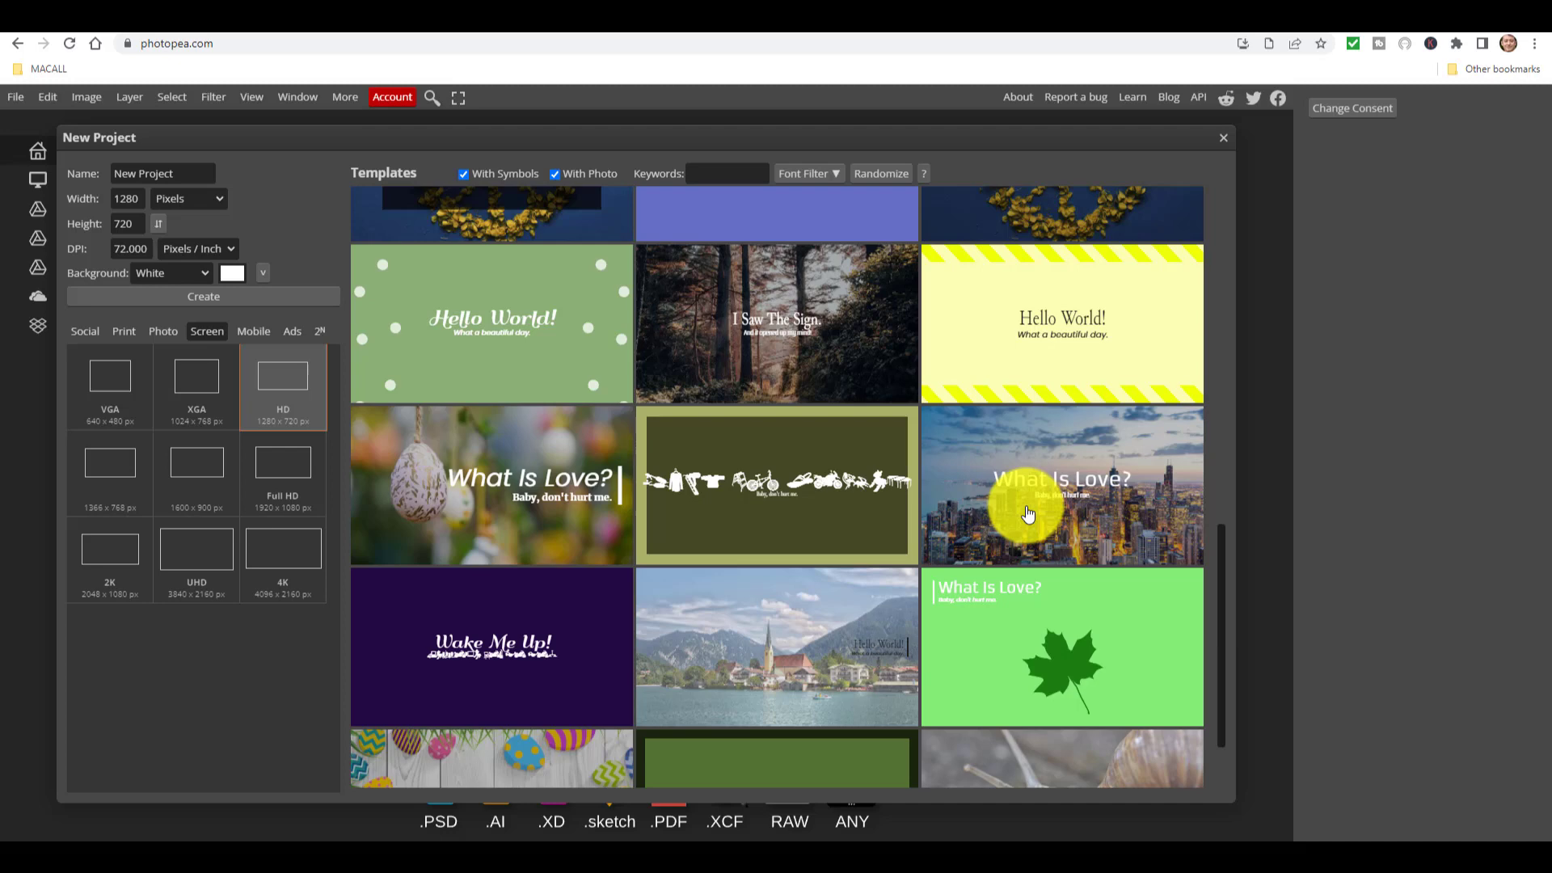
click(1027, 514)
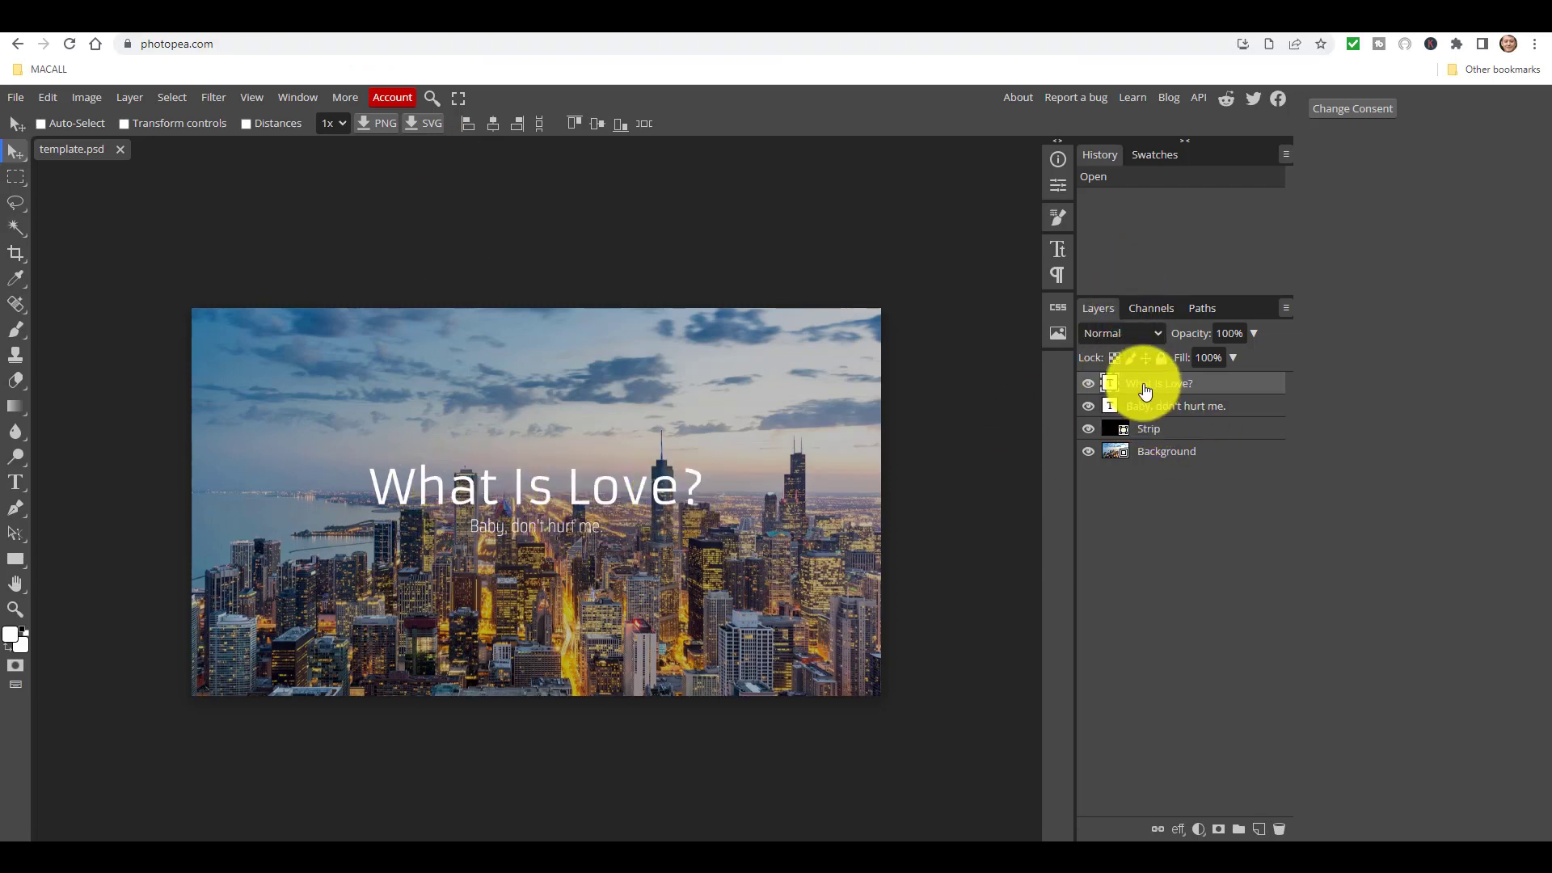
Replace the "What Is Love?" title with the presenter's full name and move it into the sky near the image's upper edge
double_click(514, 498)
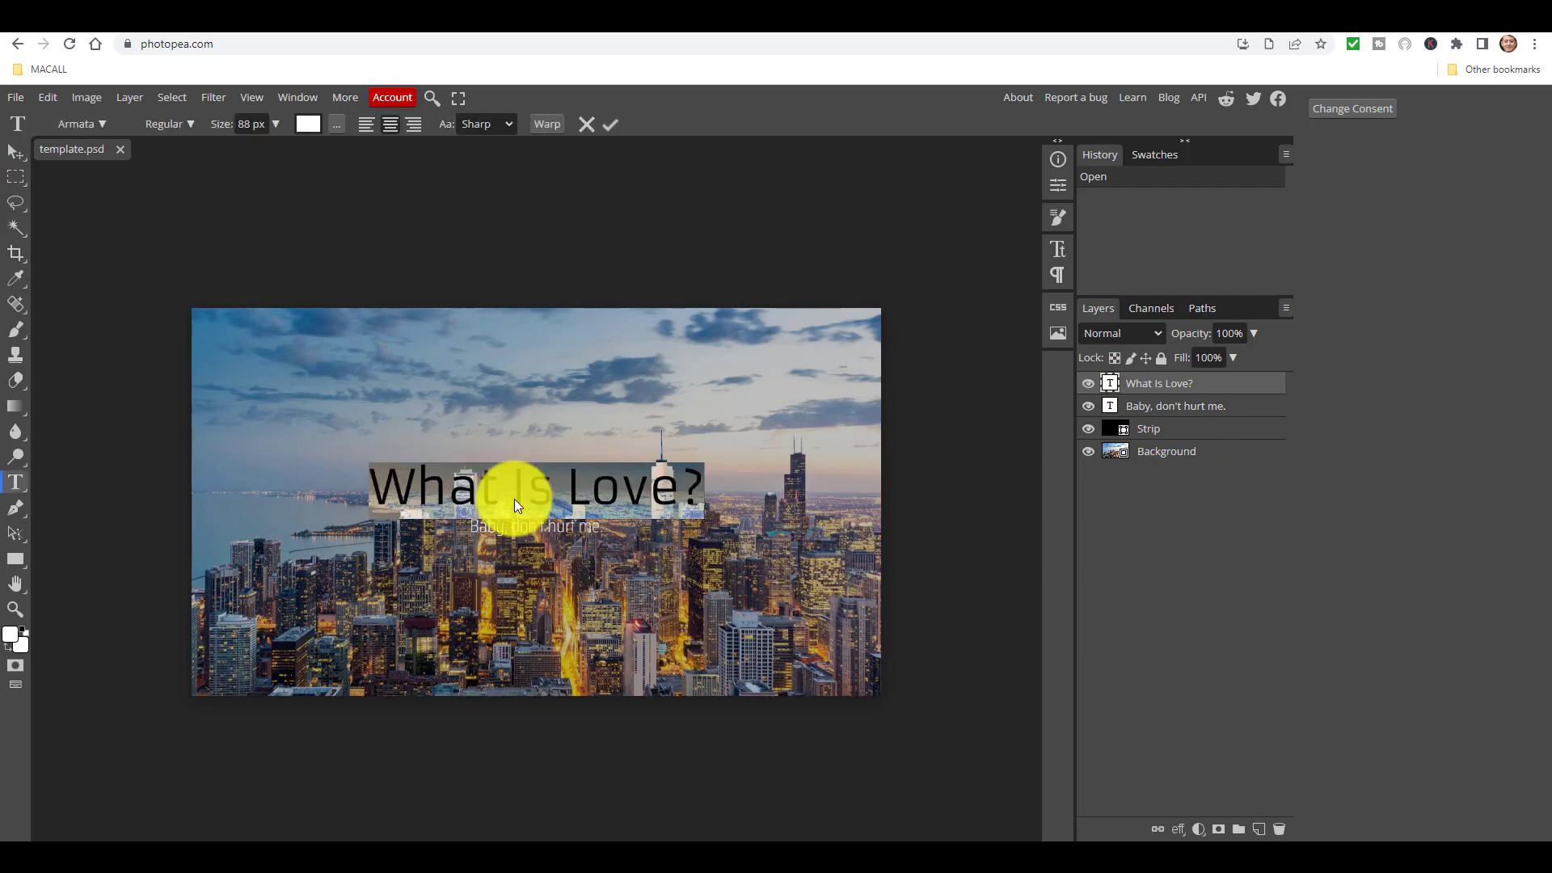
text(Russell Stannard)
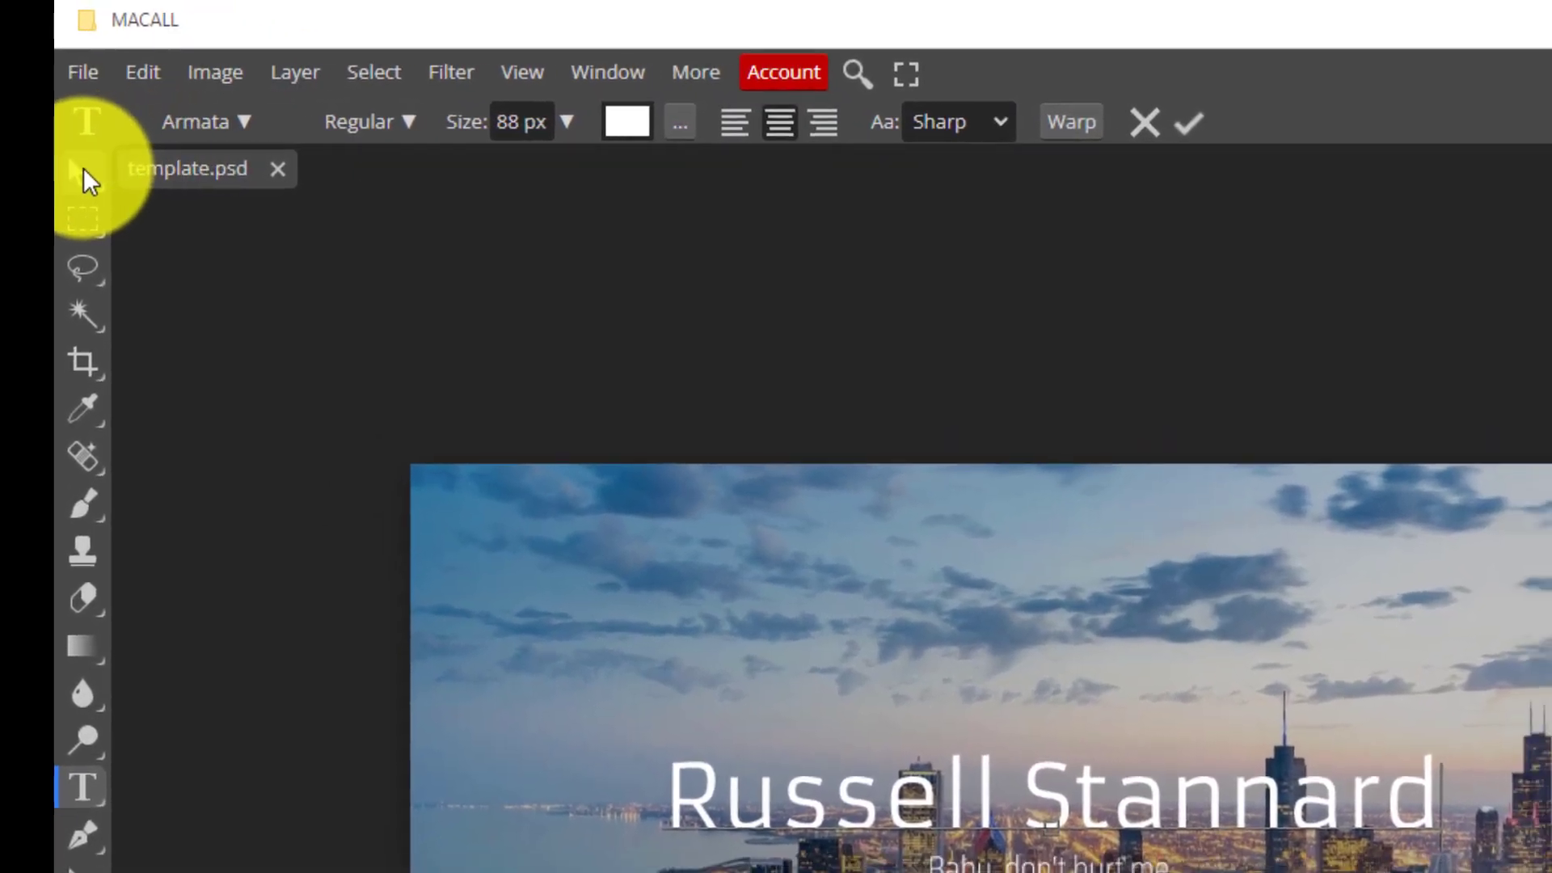
click(26, 155)
drag(668, 566, 662, 399)
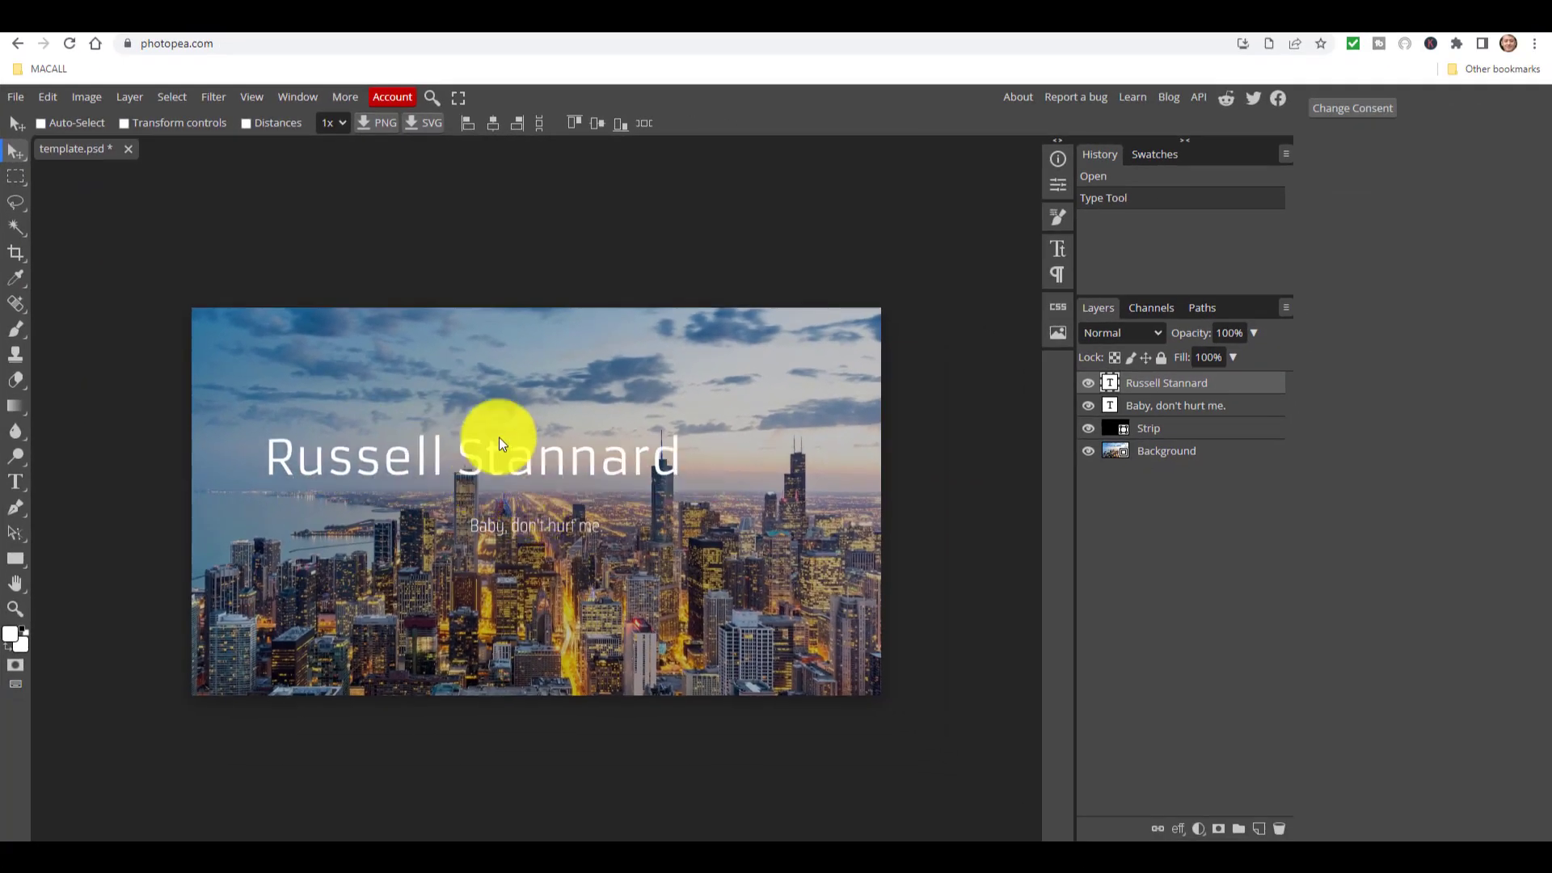
drag(540, 354, 562, 376)
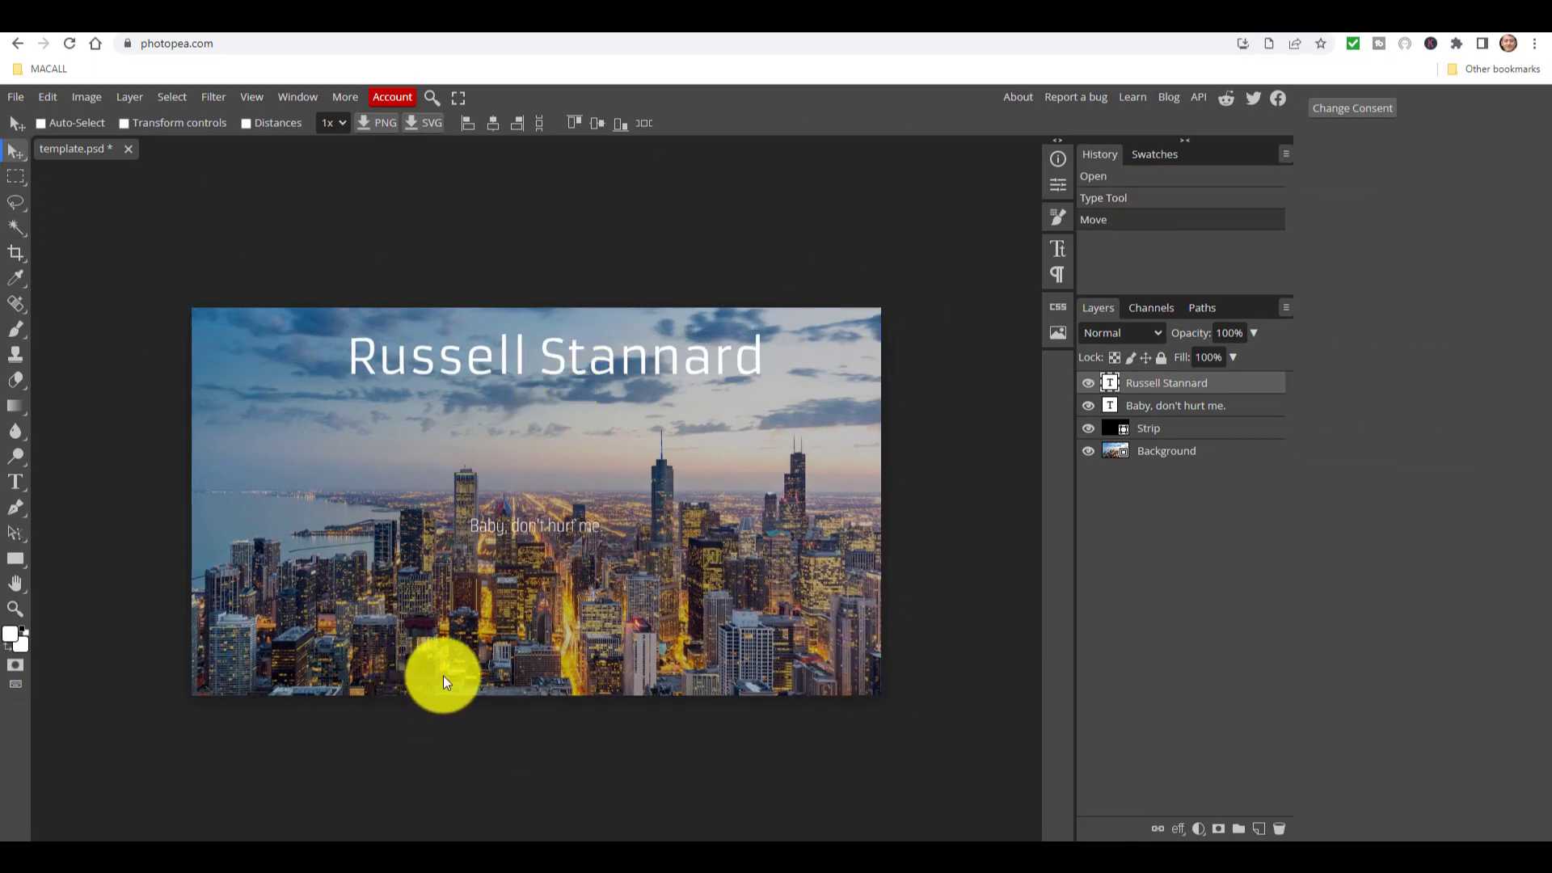
Replace the "Baby, don't hurt me." subtitle text with "Photopea Training"
click(1176, 406)
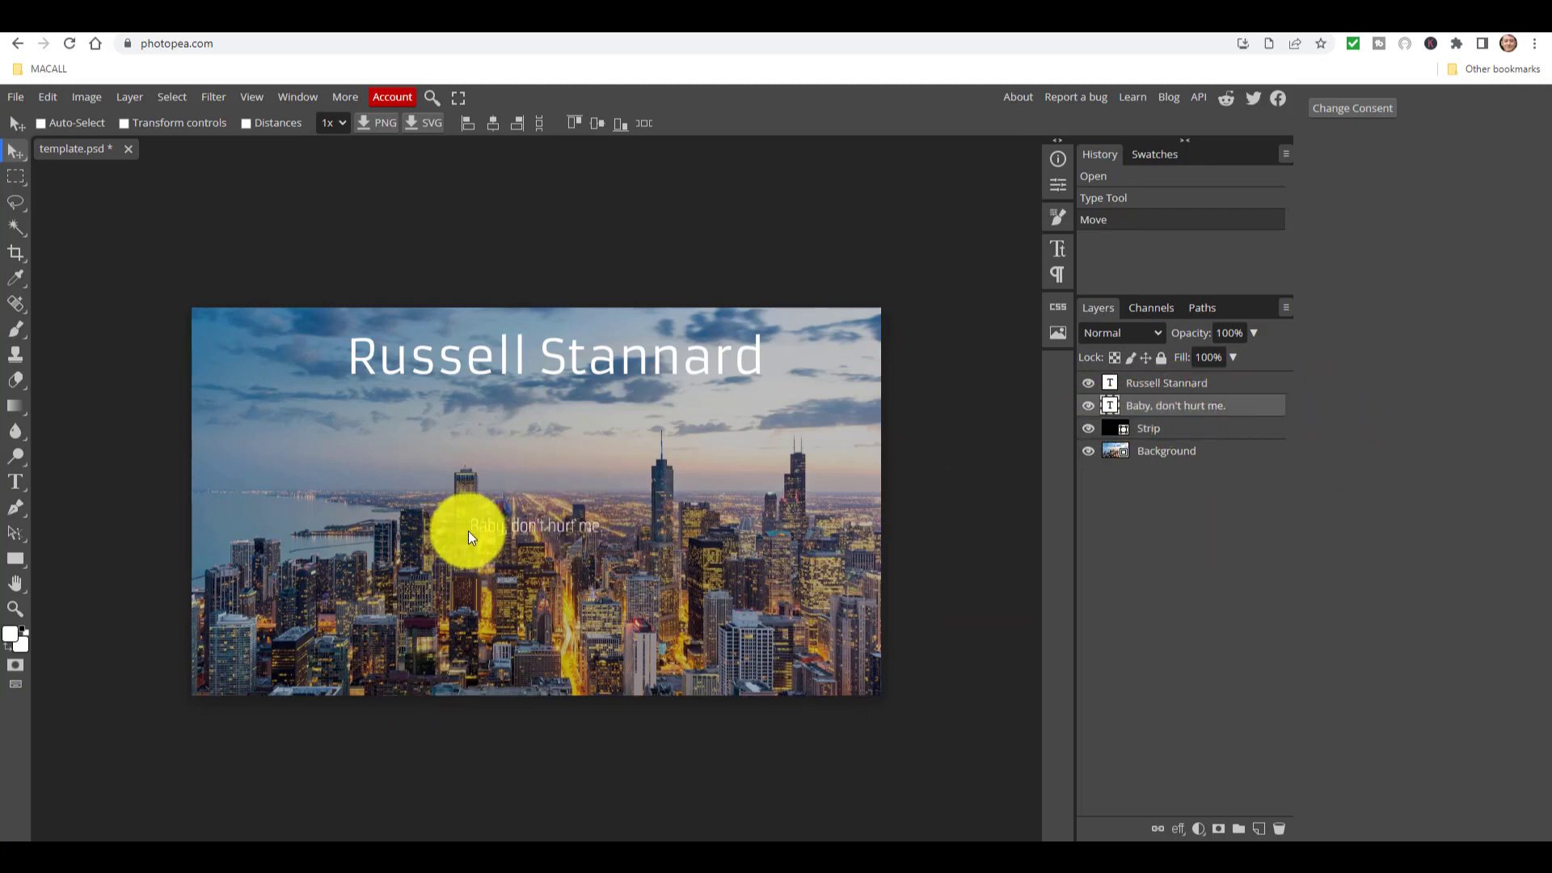
double_click(556, 528)
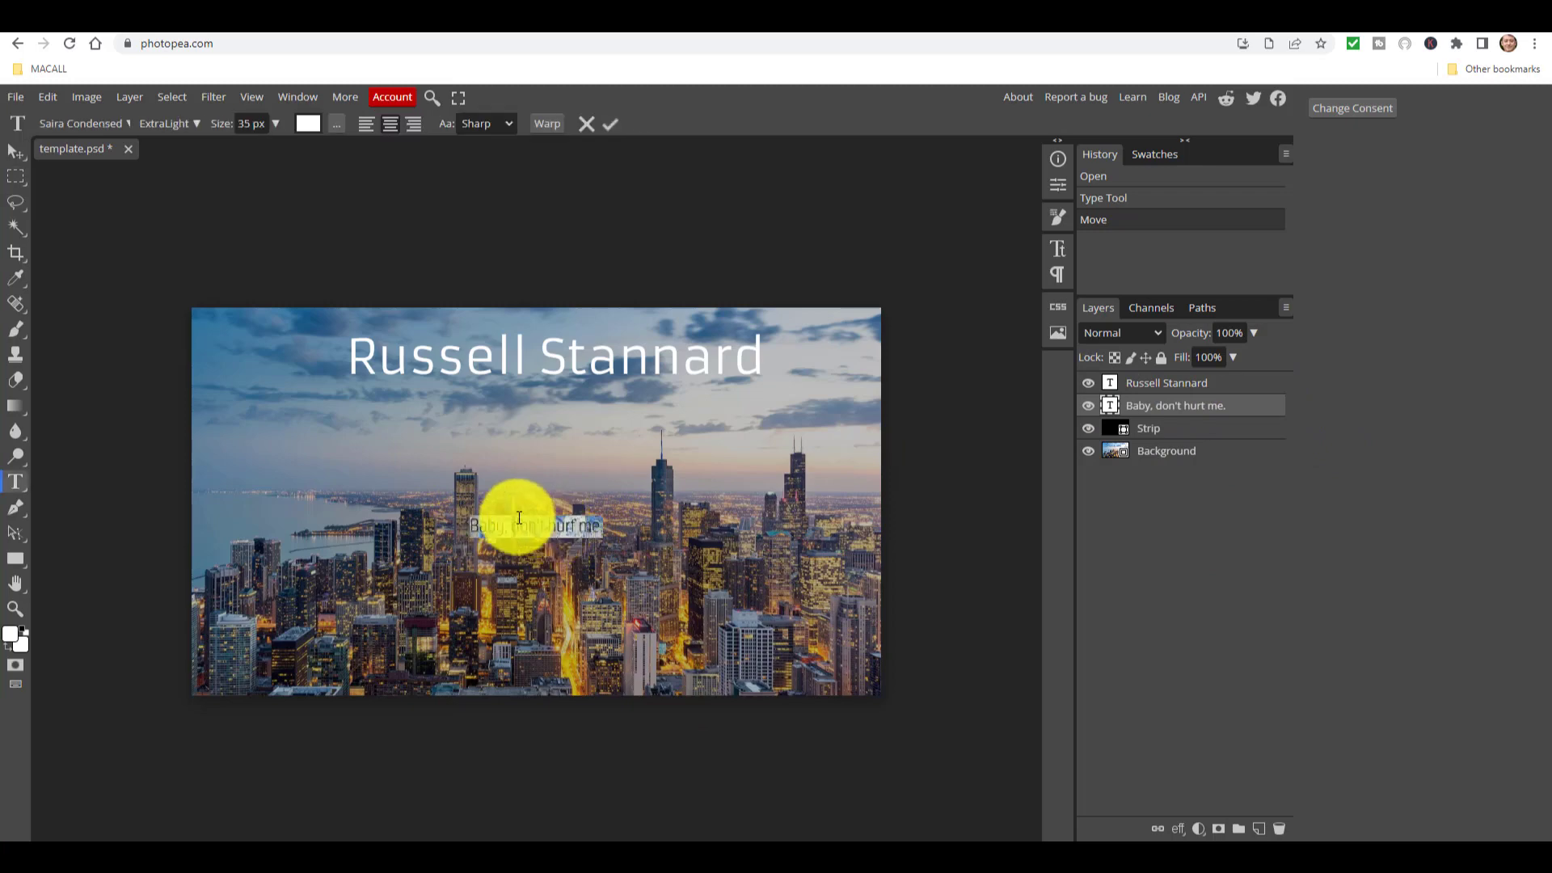
text(Photopea T)
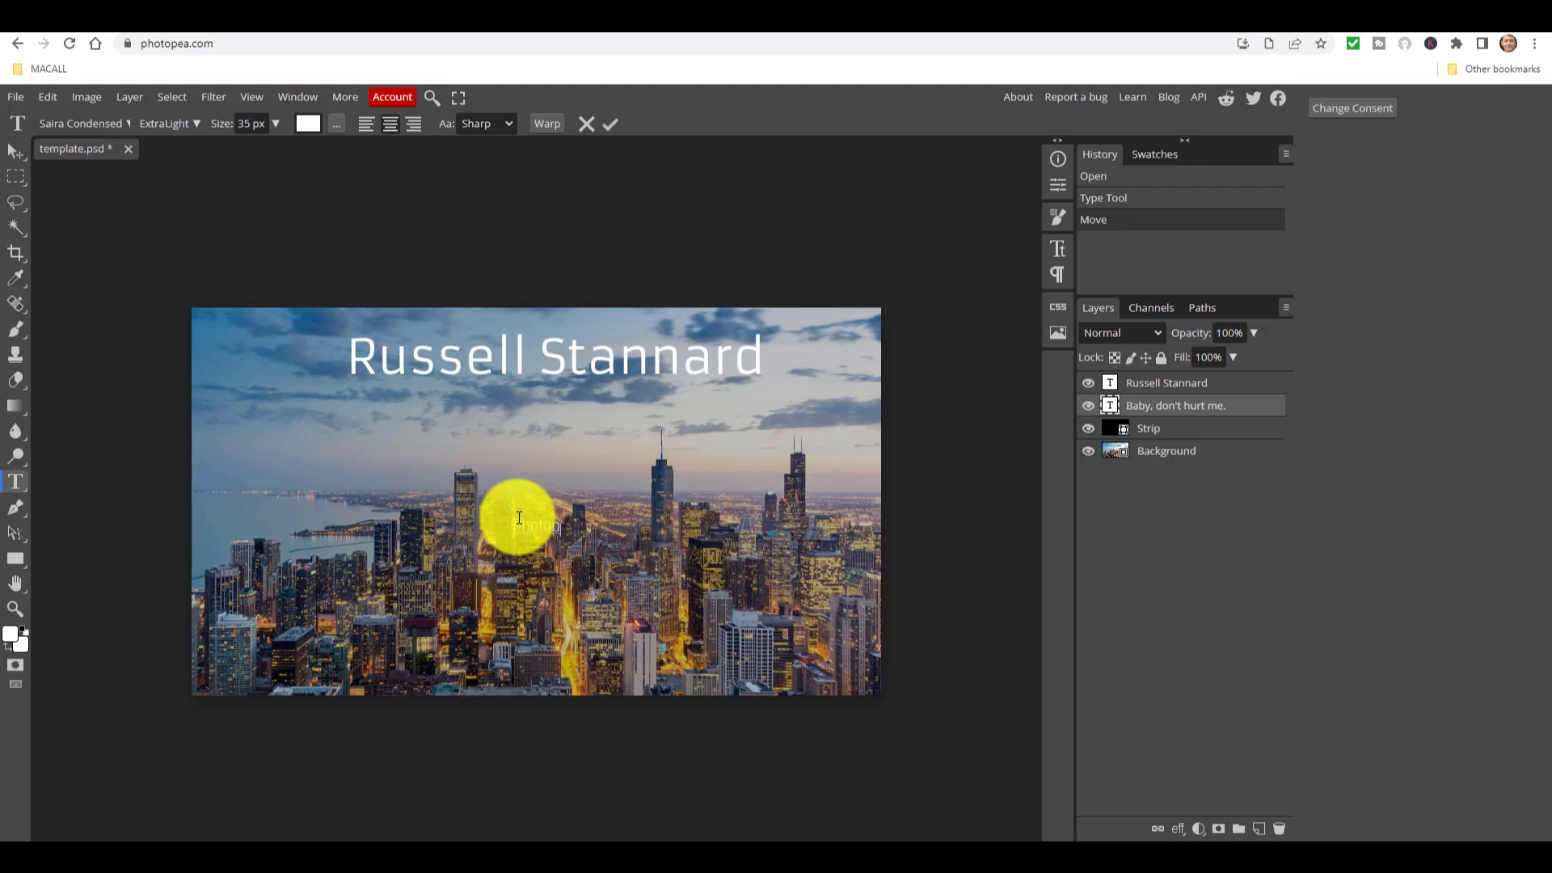
text(raining)
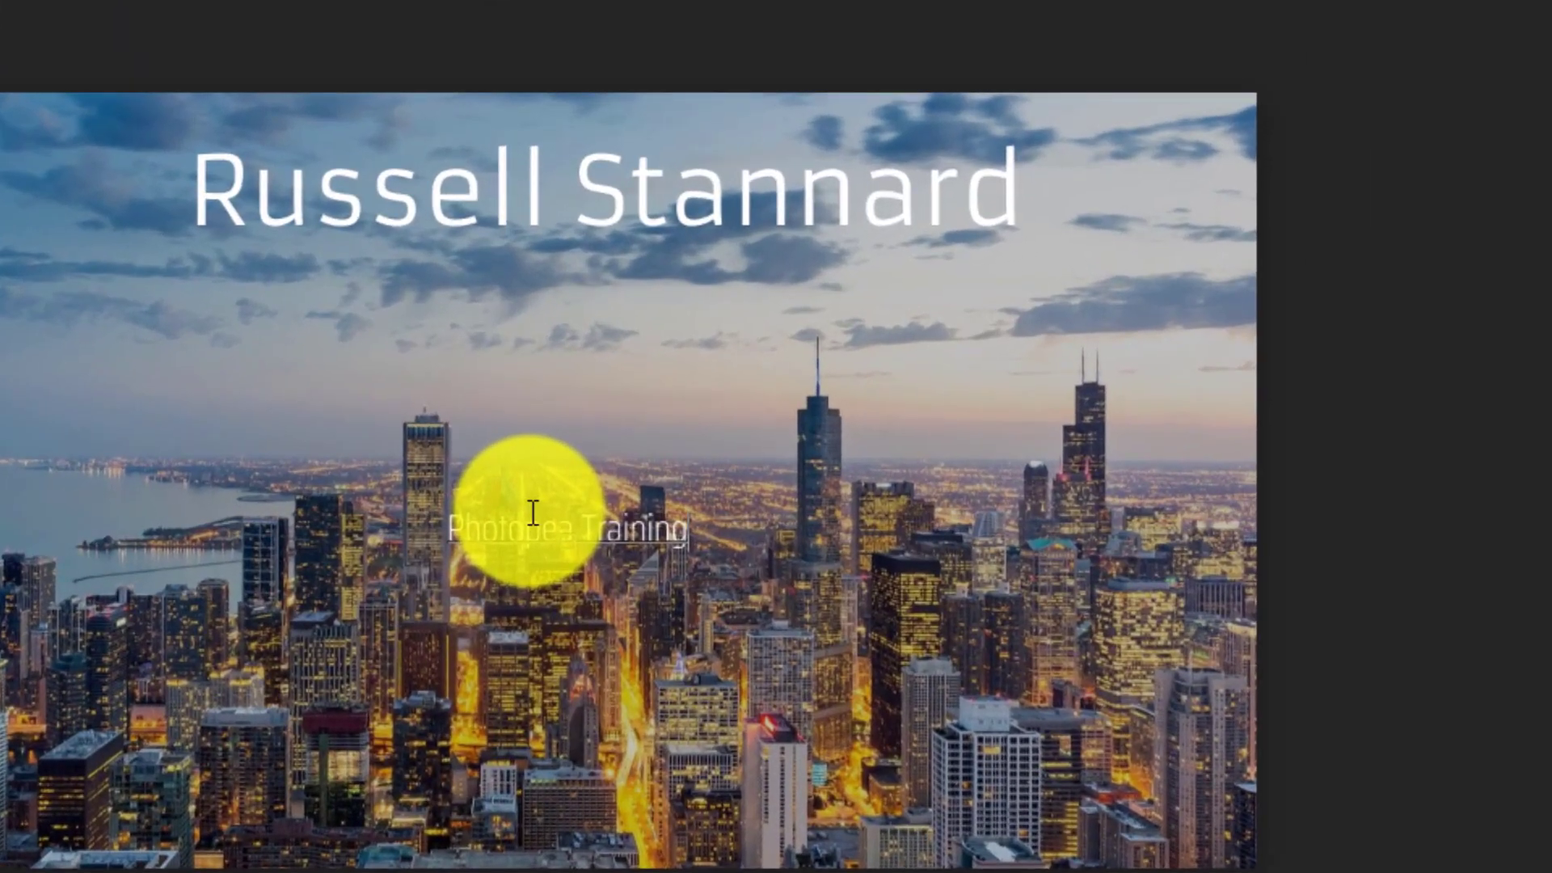
Set the font size of the whole "Photopea Training" subtitle to 53 px
double_click(550, 526)
drag(551, 526, 636, 529)
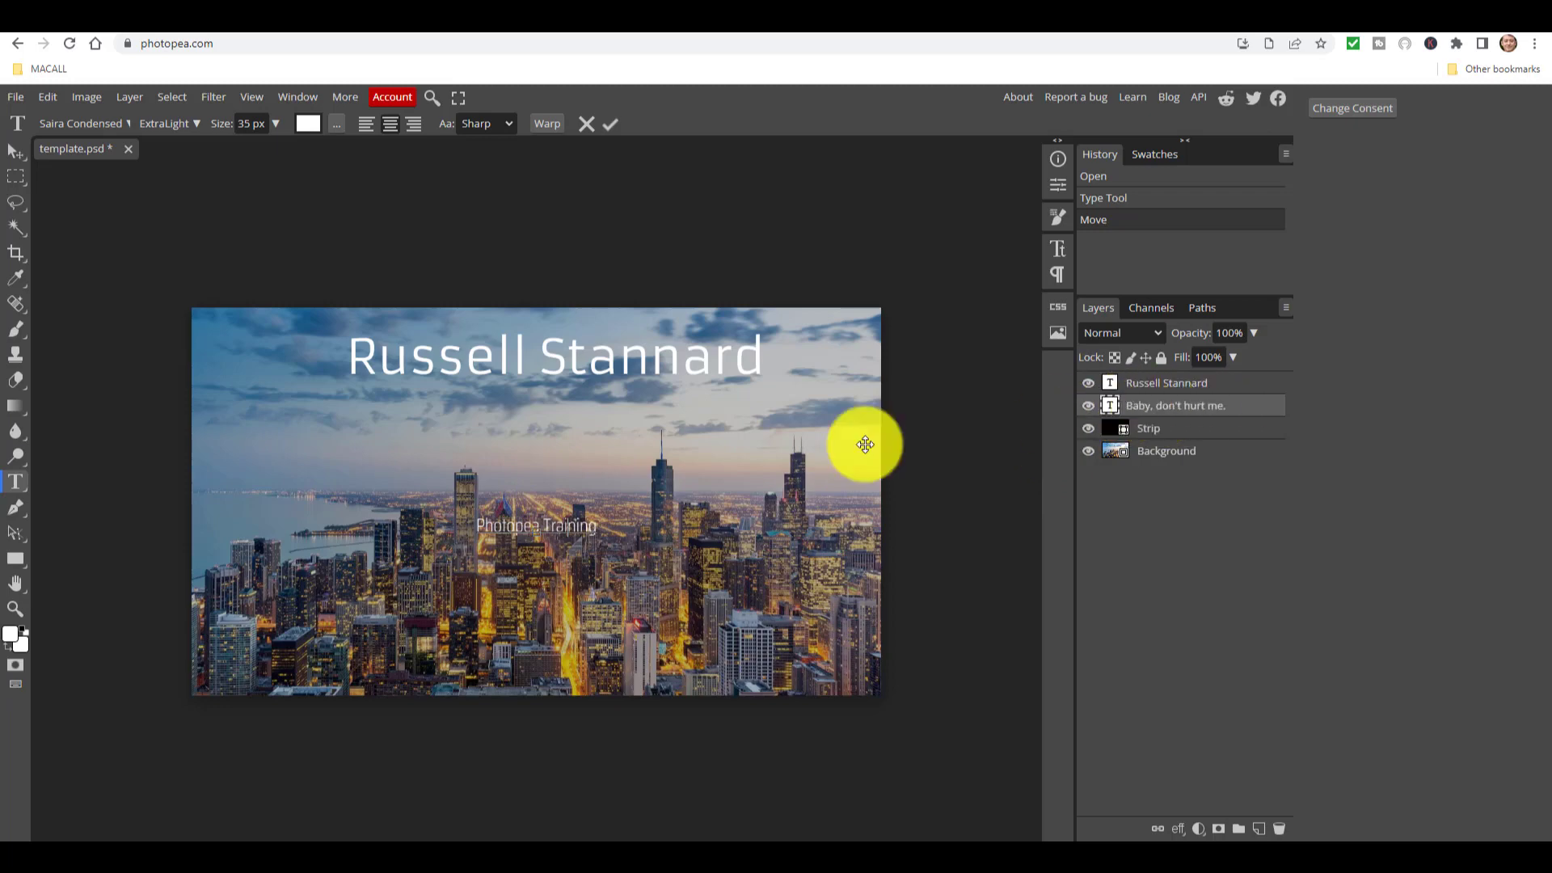
drag(597, 523, 450, 527)
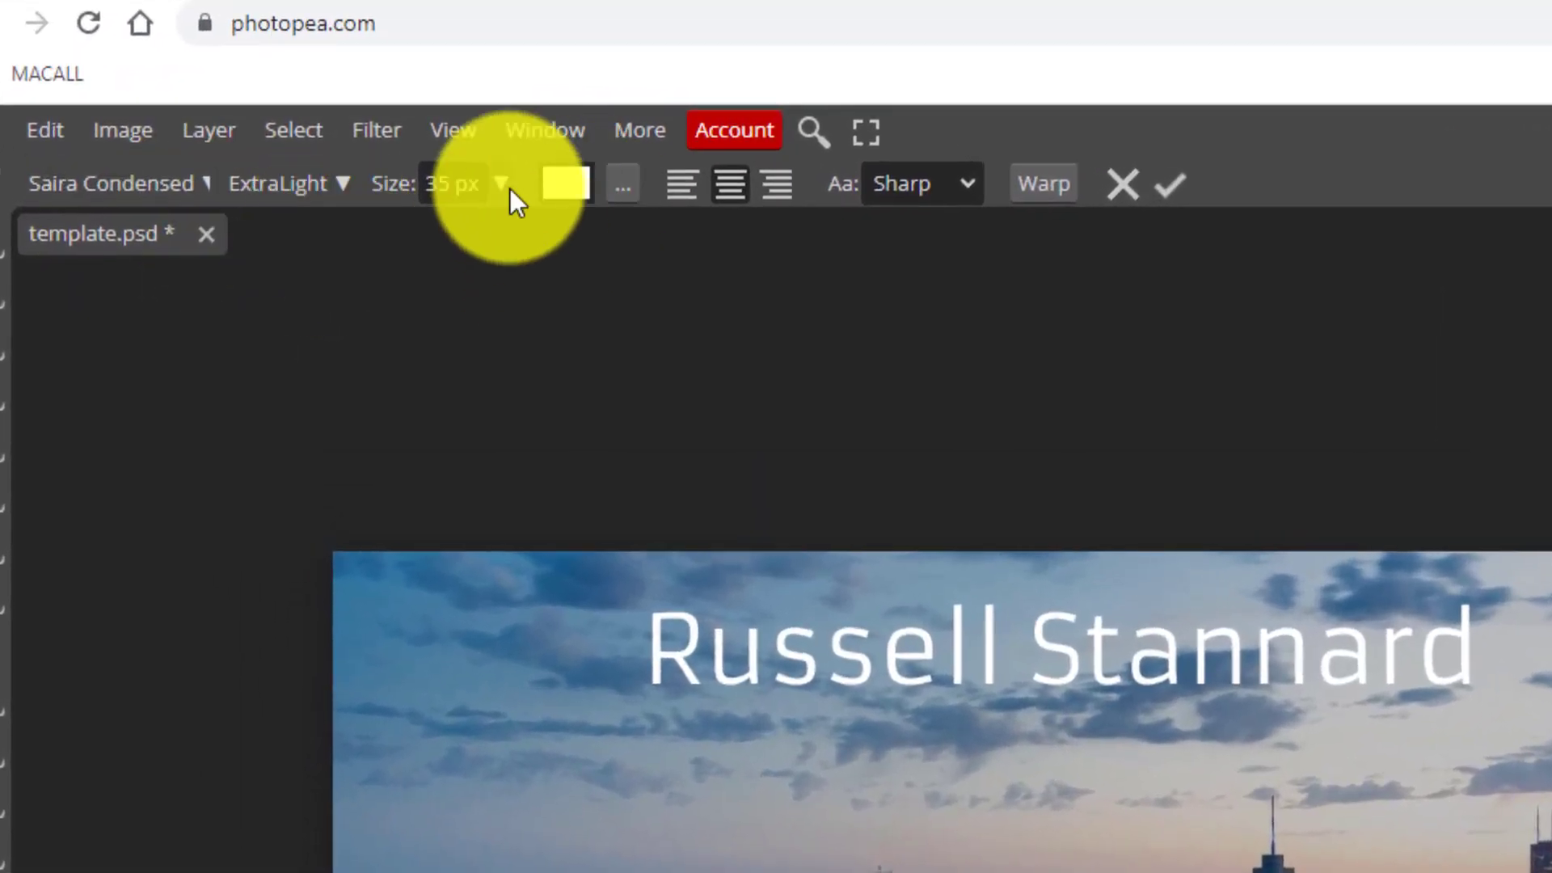
click(276, 123)
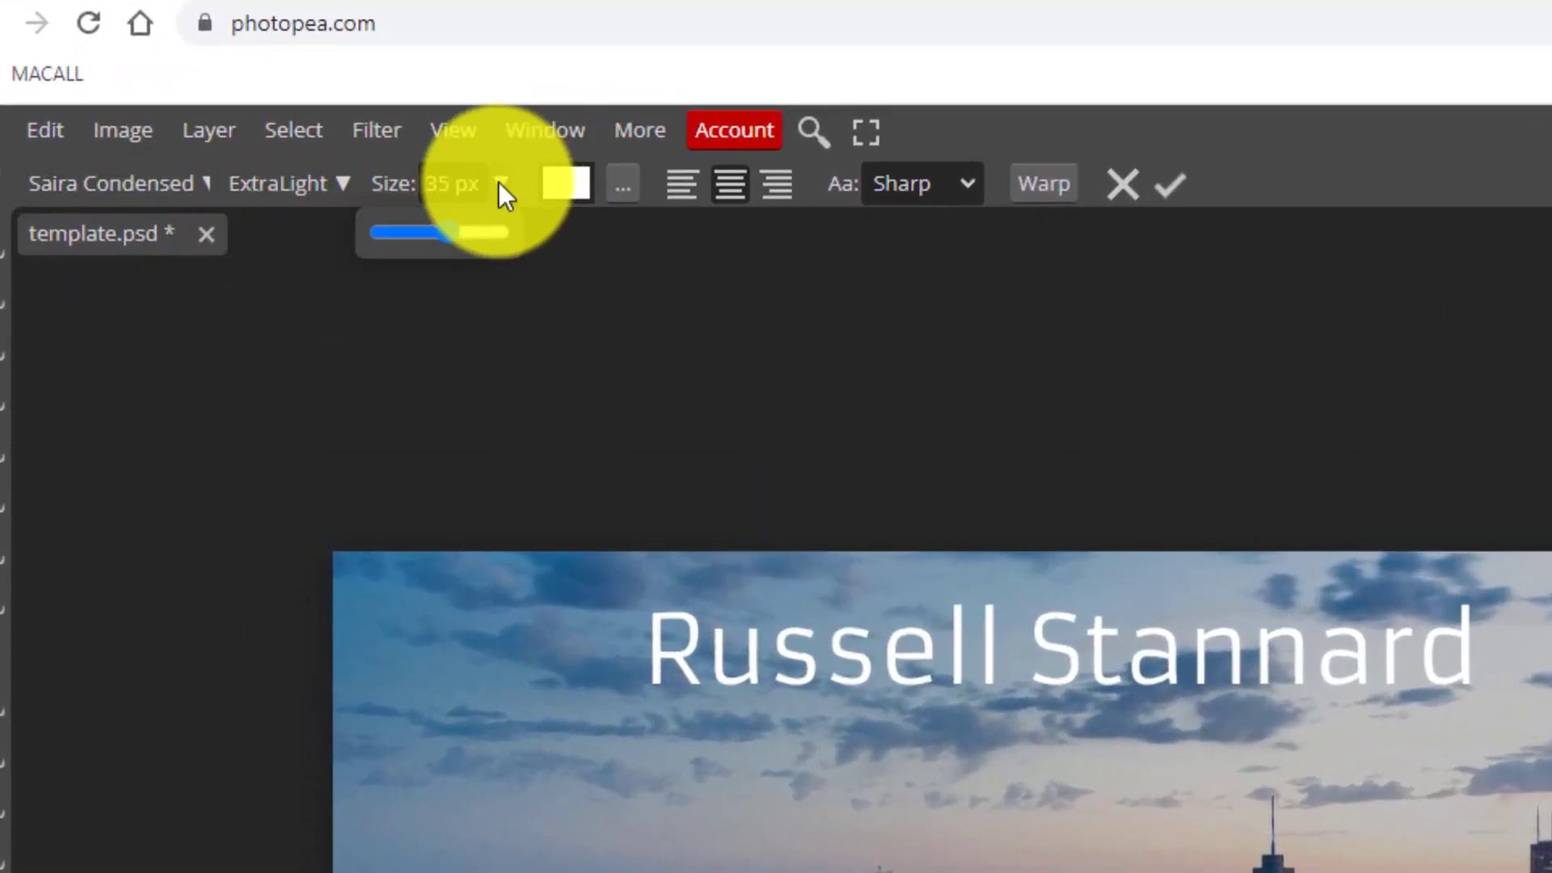
click(463, 240)
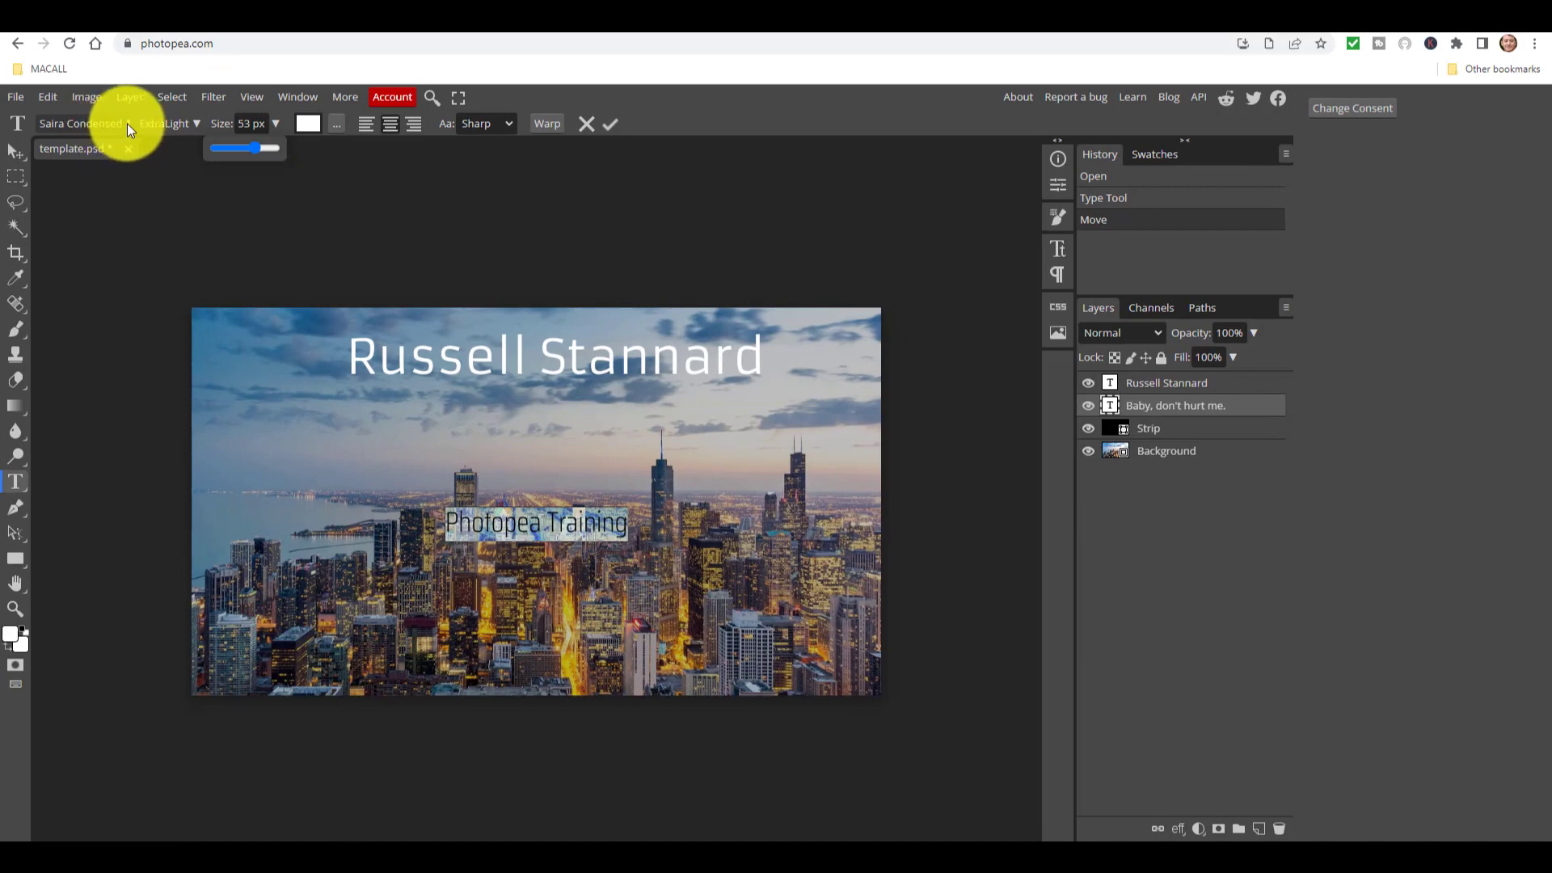
Change the "Photopea Training" subtitle's font to Saira Stencil One and enlarge it to 115 px
click(128, 123)
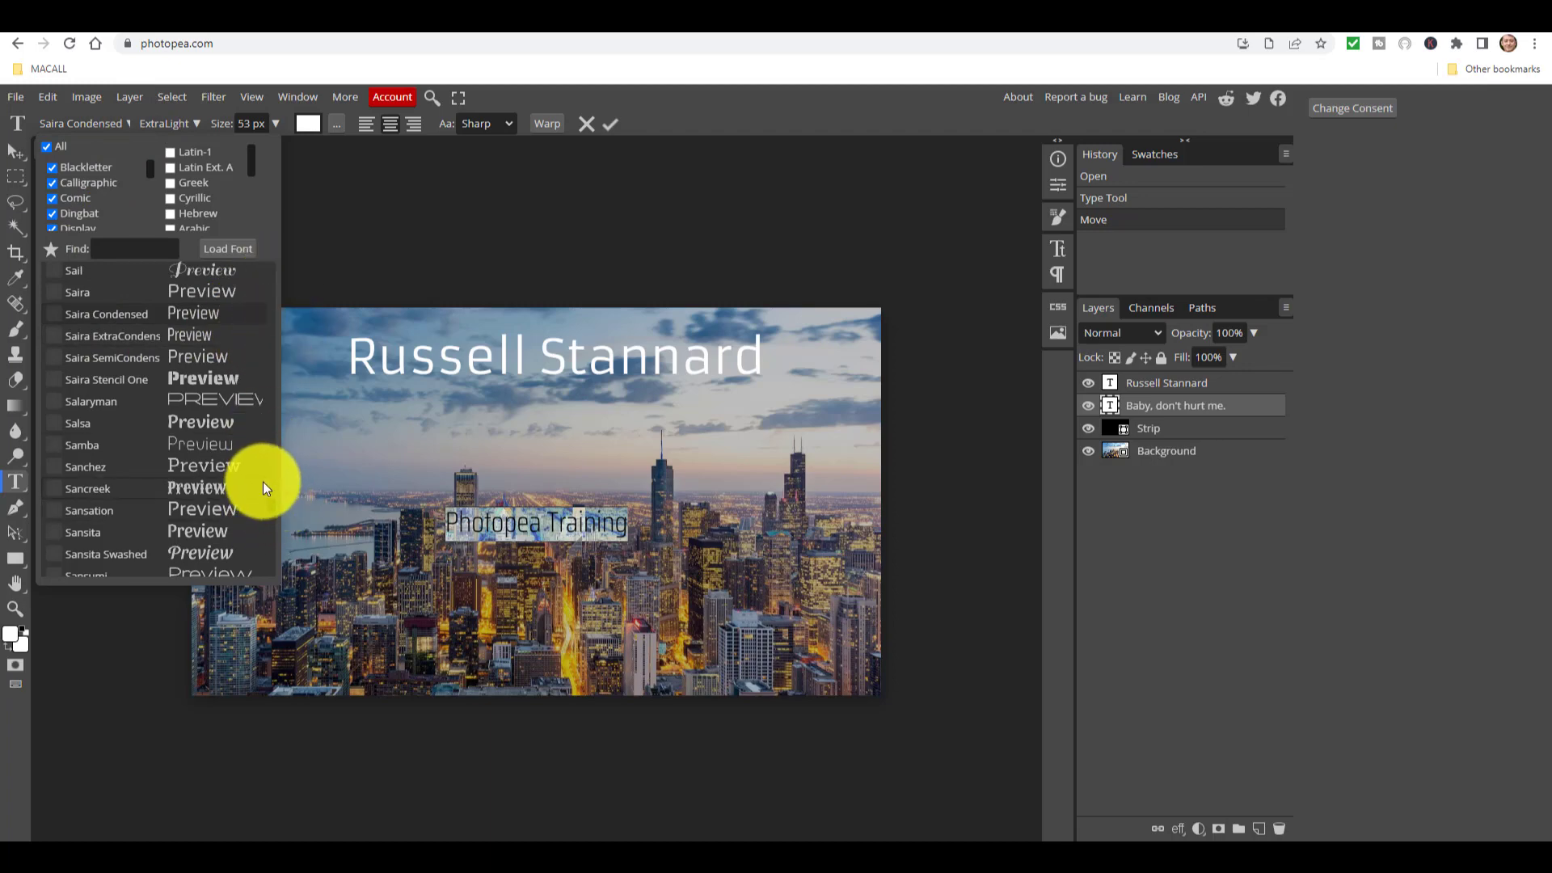
click(187, 380)
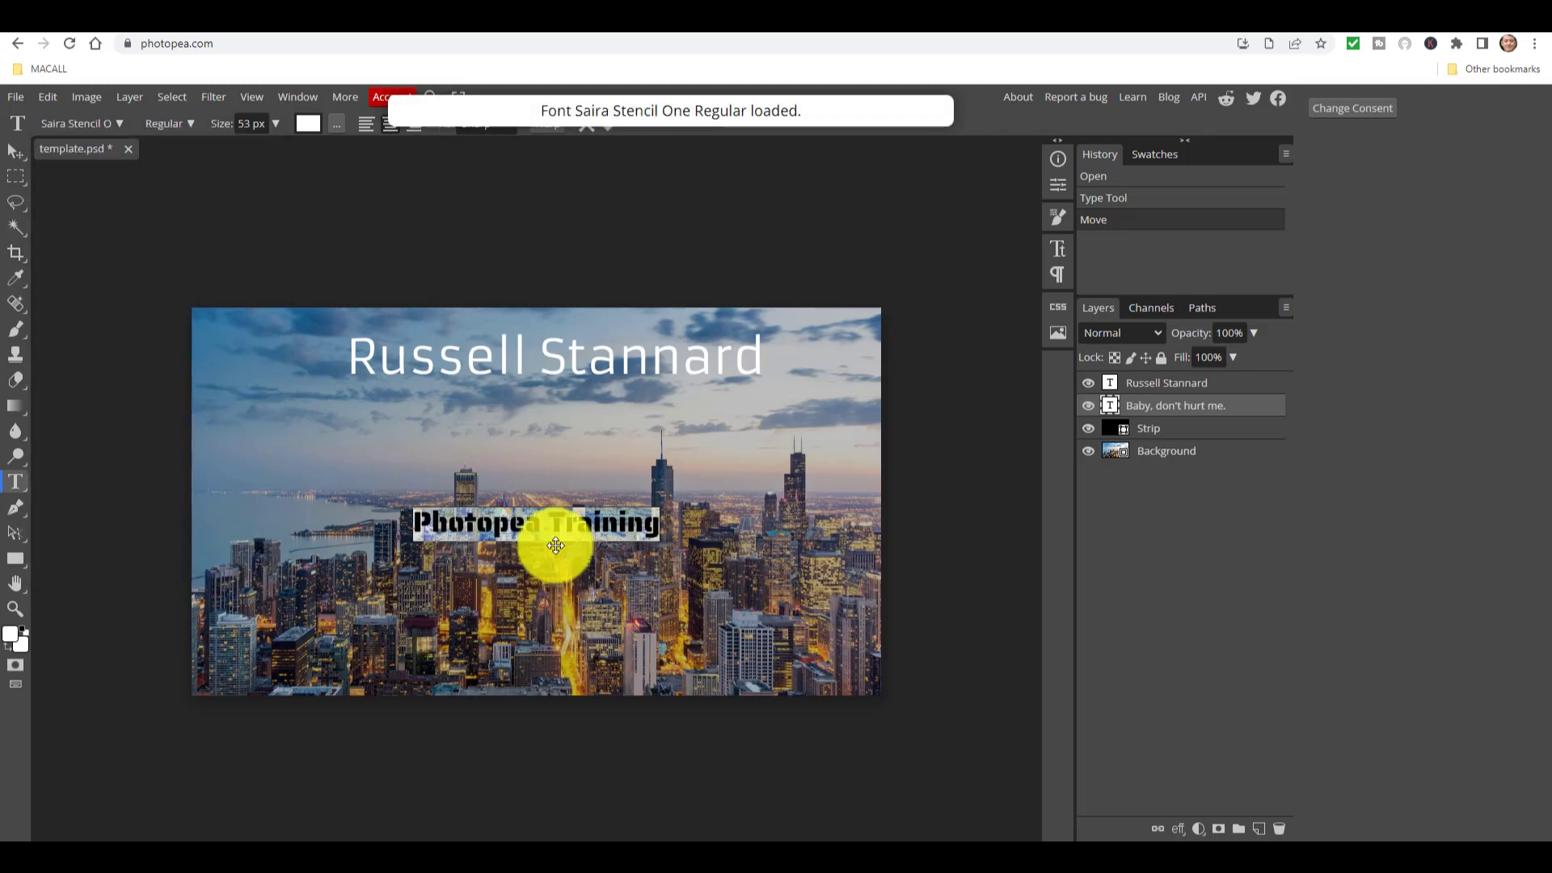
click(273, 123)
drag(259, 148, 268, 148)
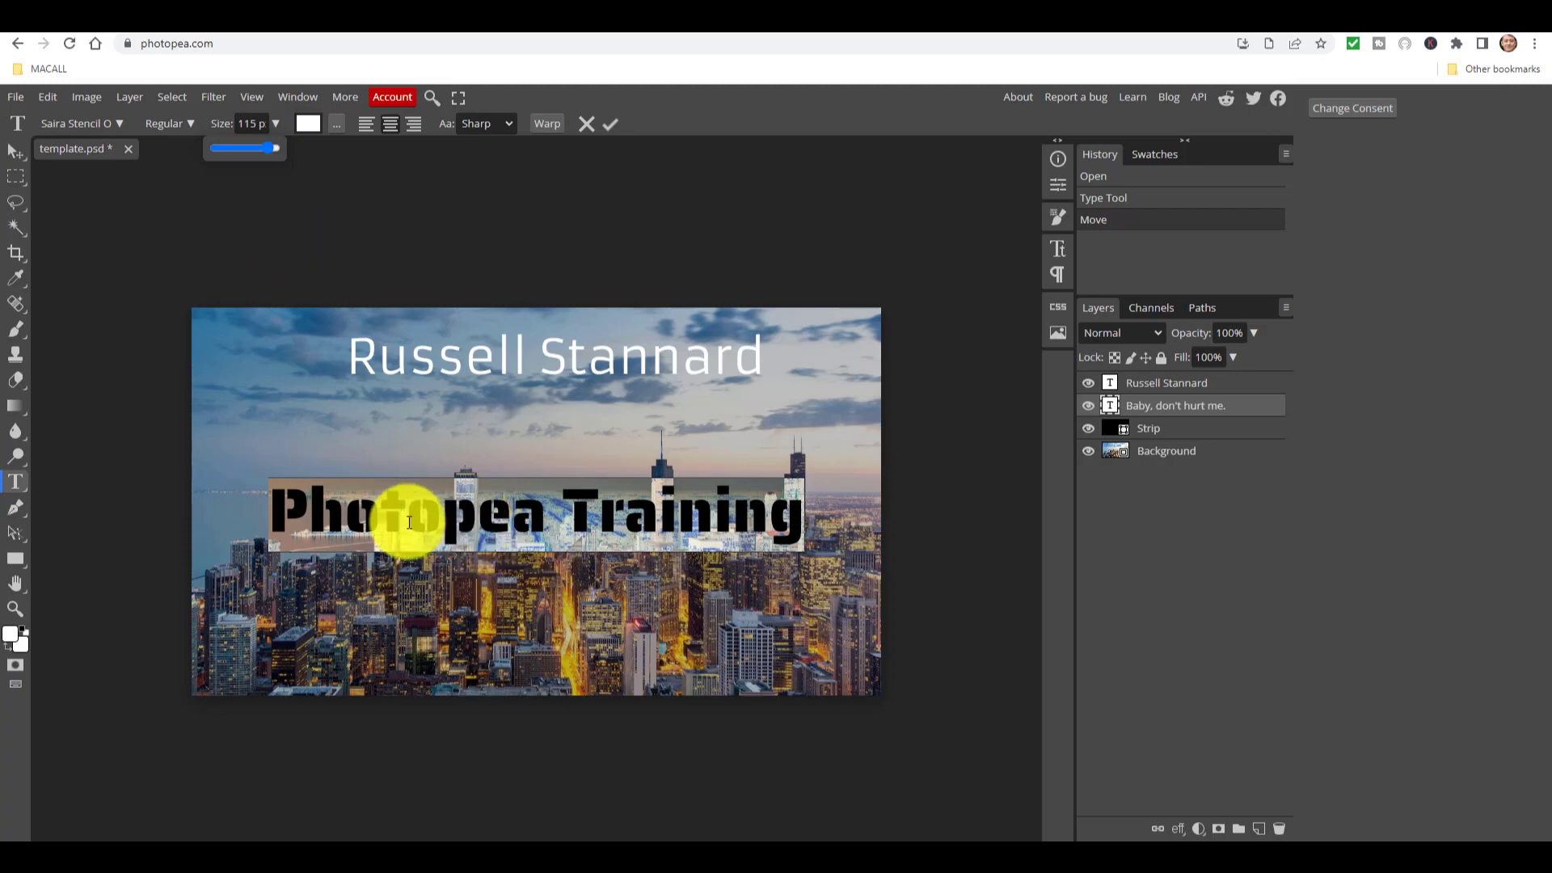
Colour the "Photopea Training" text blue (0000ff) and move it up to just below the name title
click(308, 124)
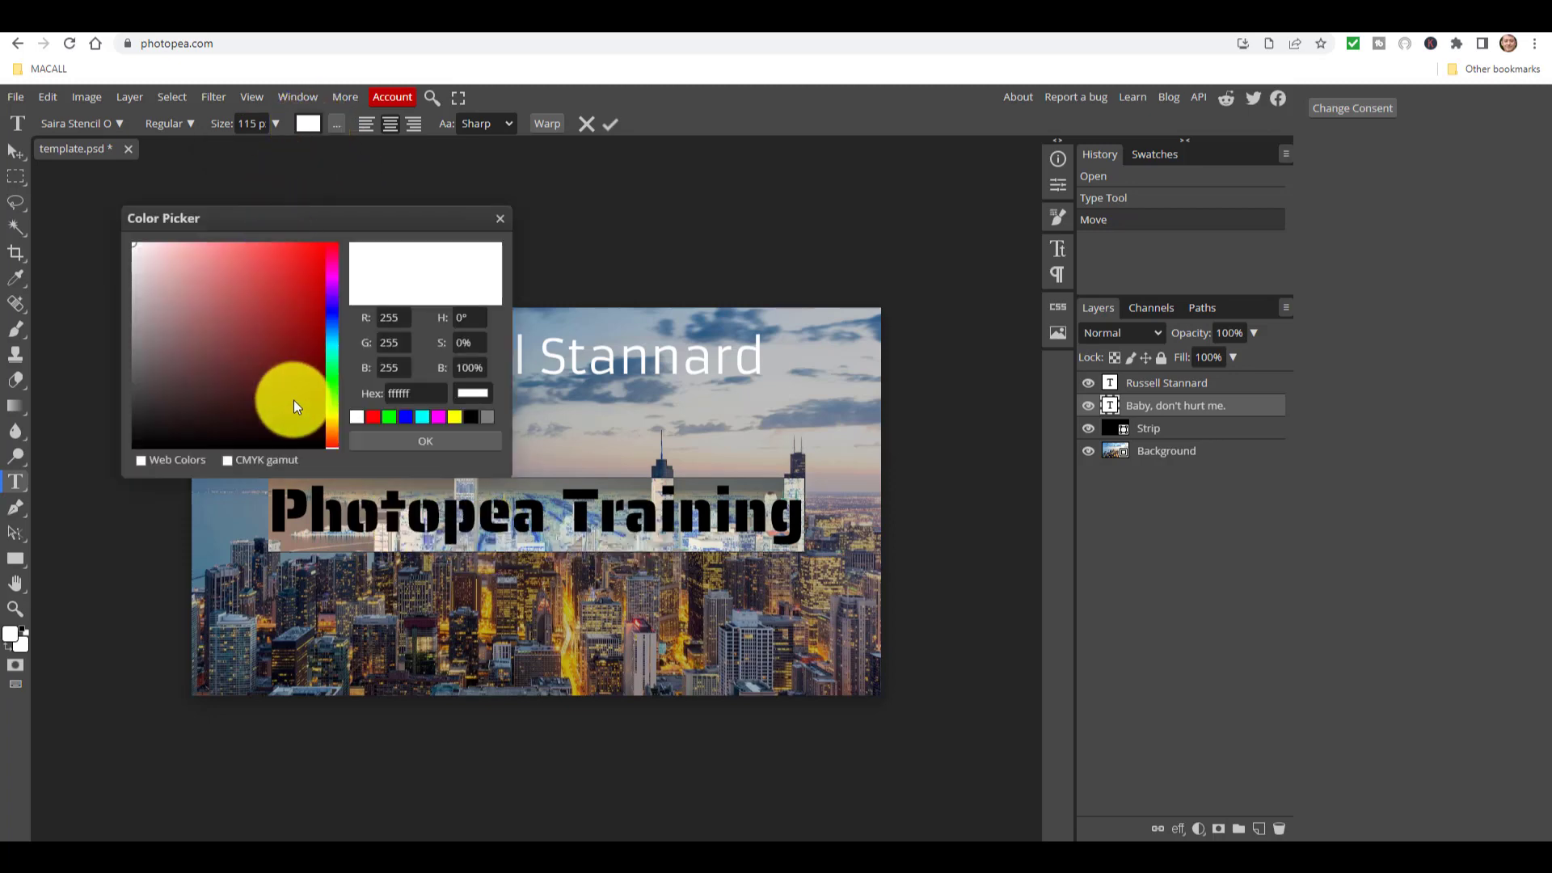
click(333, 306)
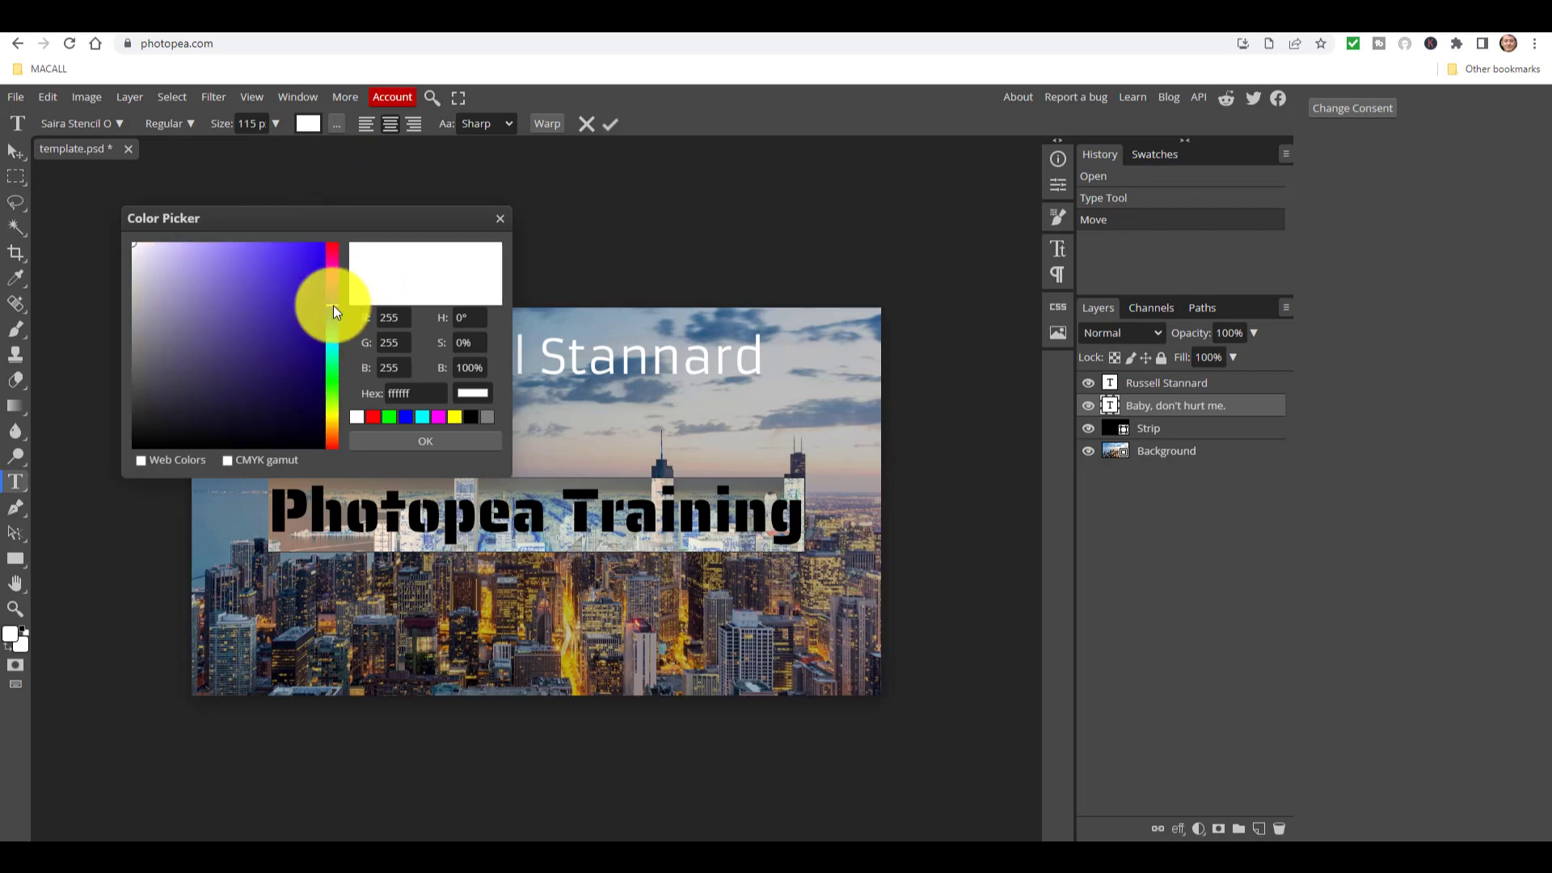
click(405, 417)
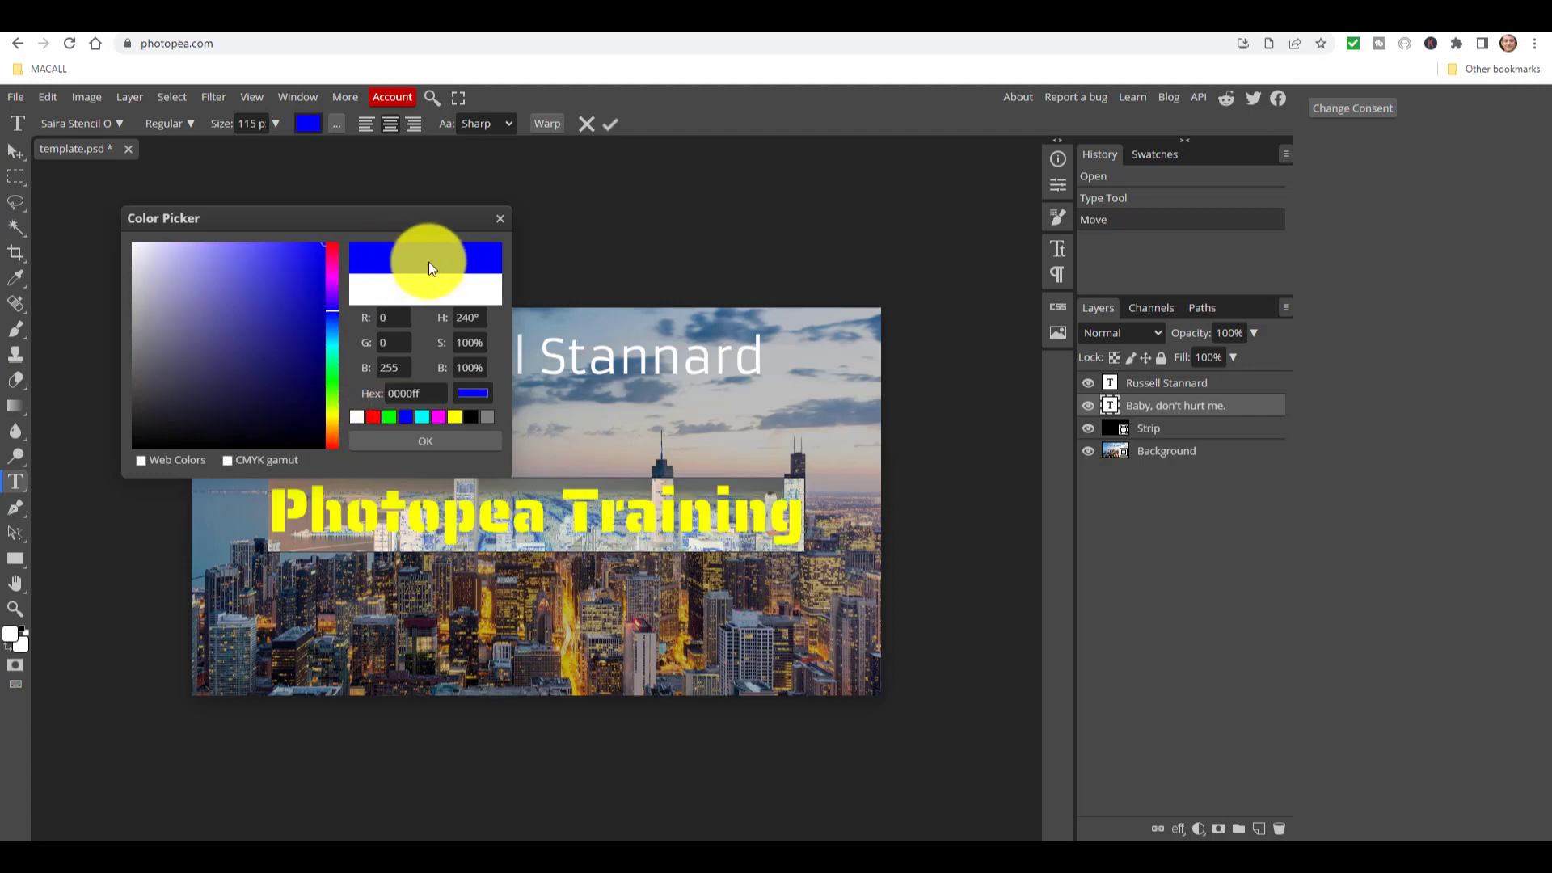
click(423, 441)
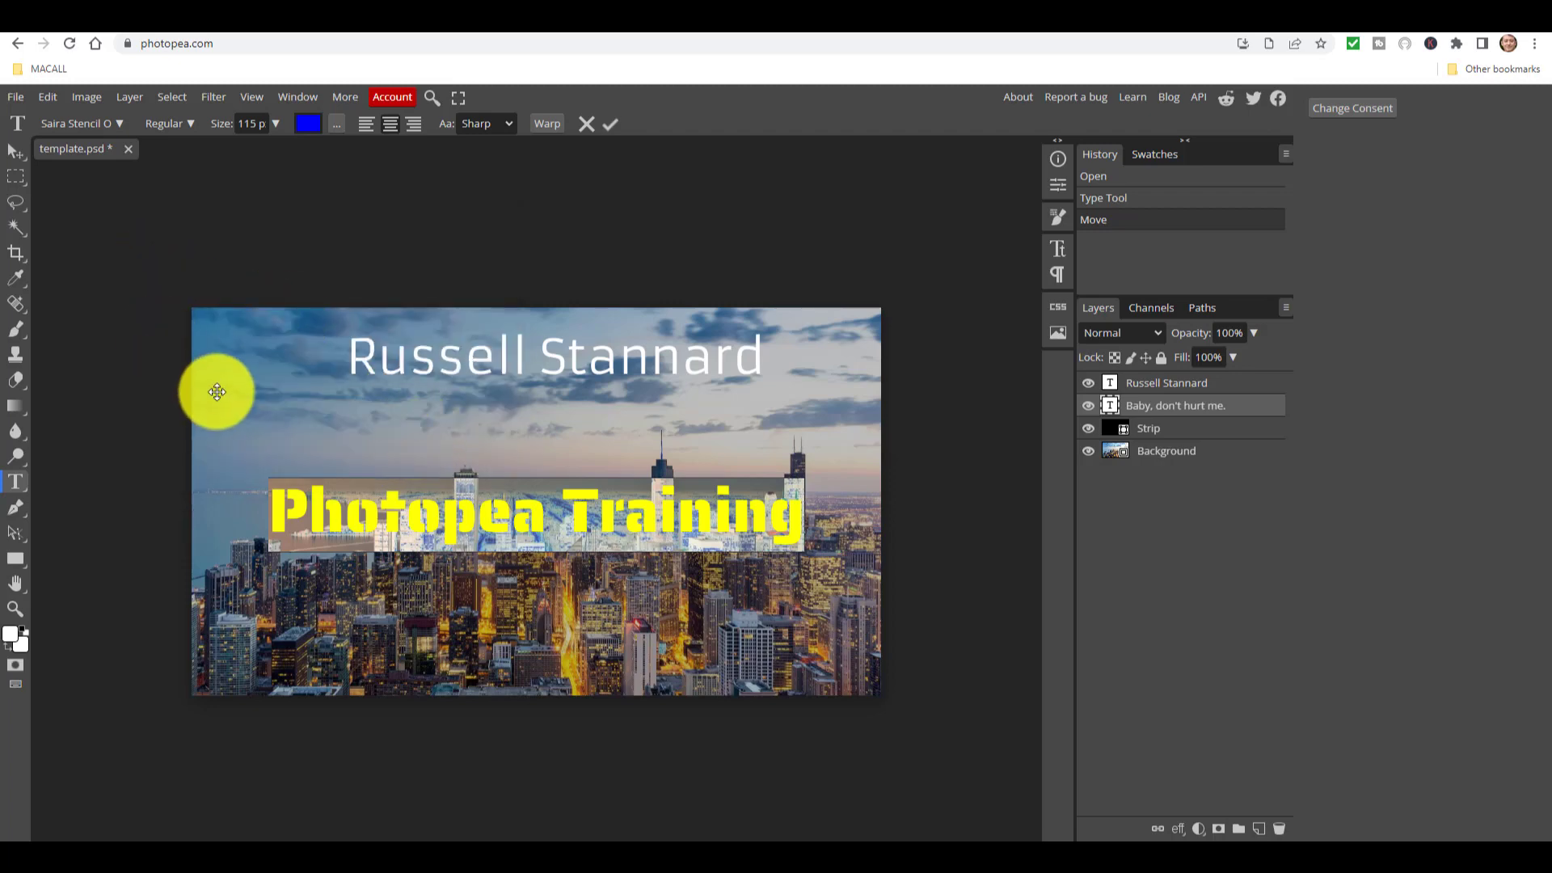
click(10, 153)
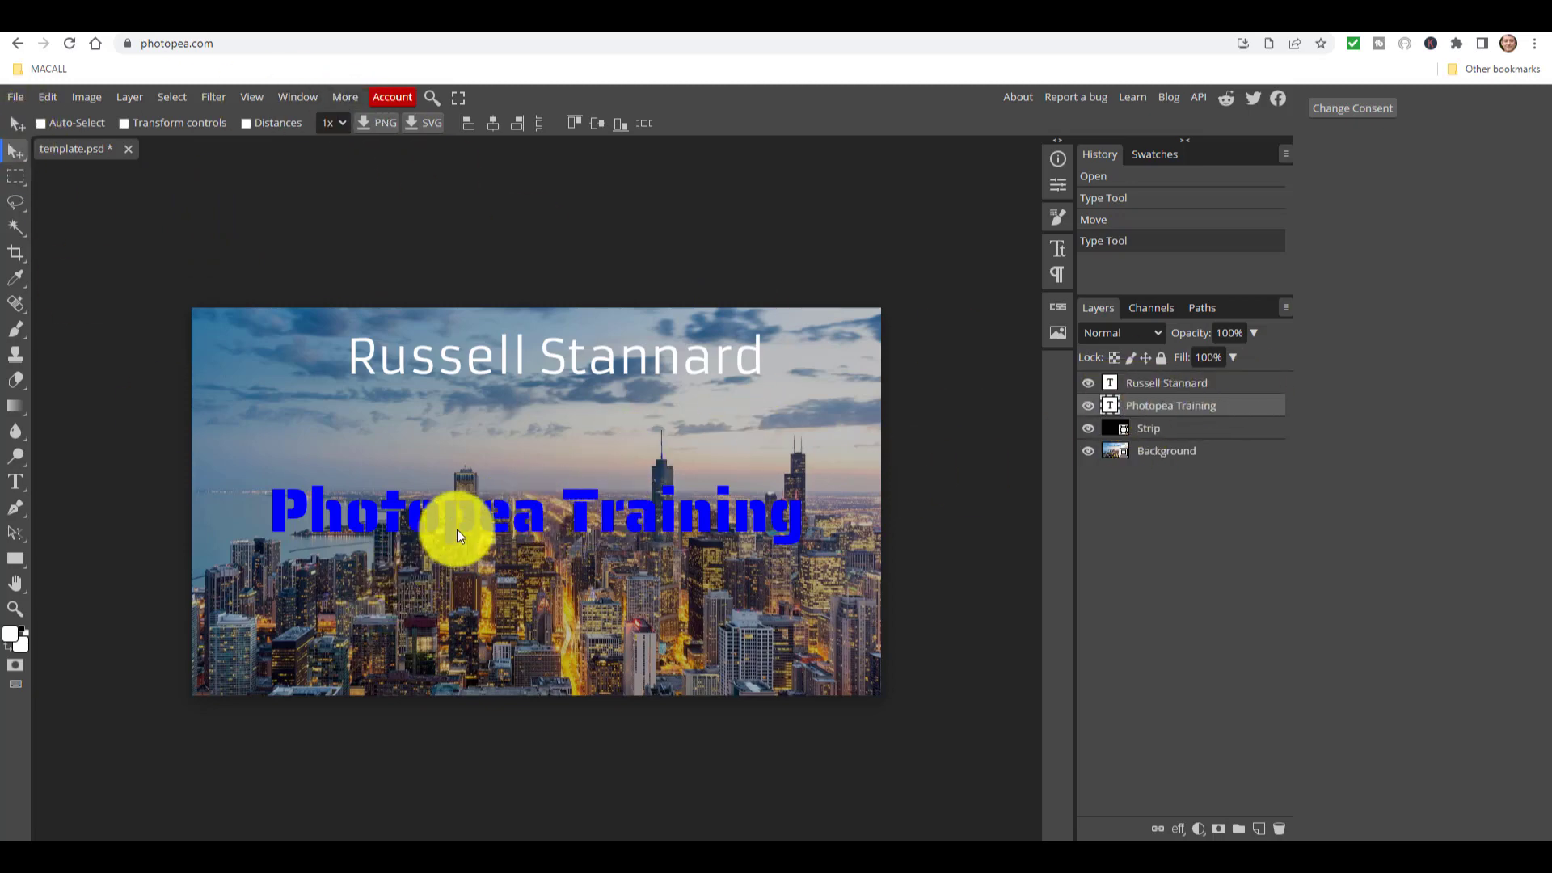
drag(488, 524, 489, 438)
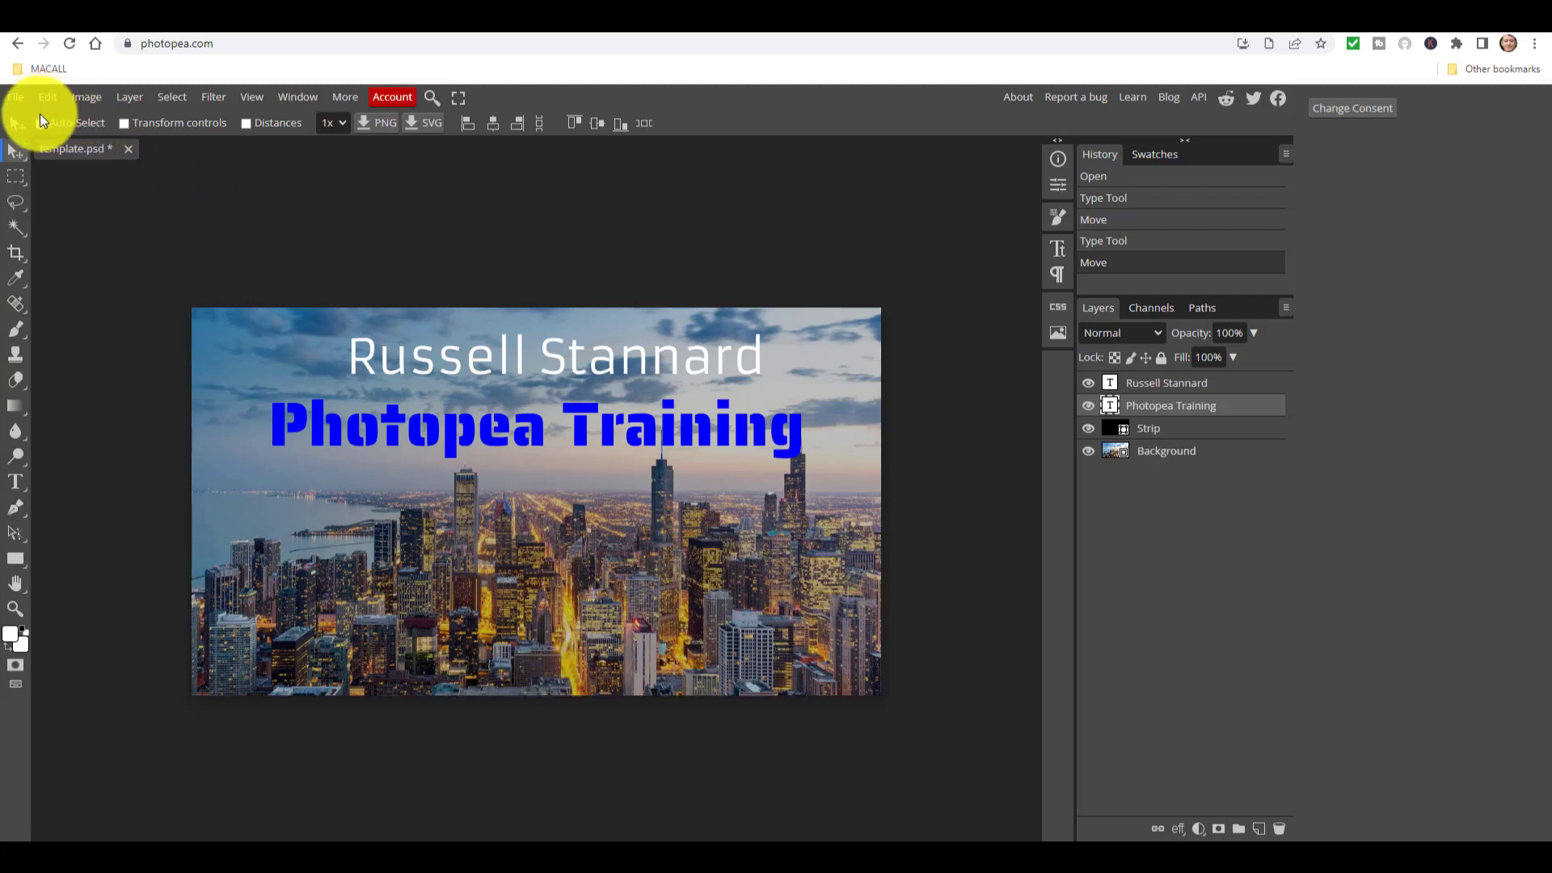
Add a new centred text layer reading "Free Technology" near the image's lower edge
click(15, 482)
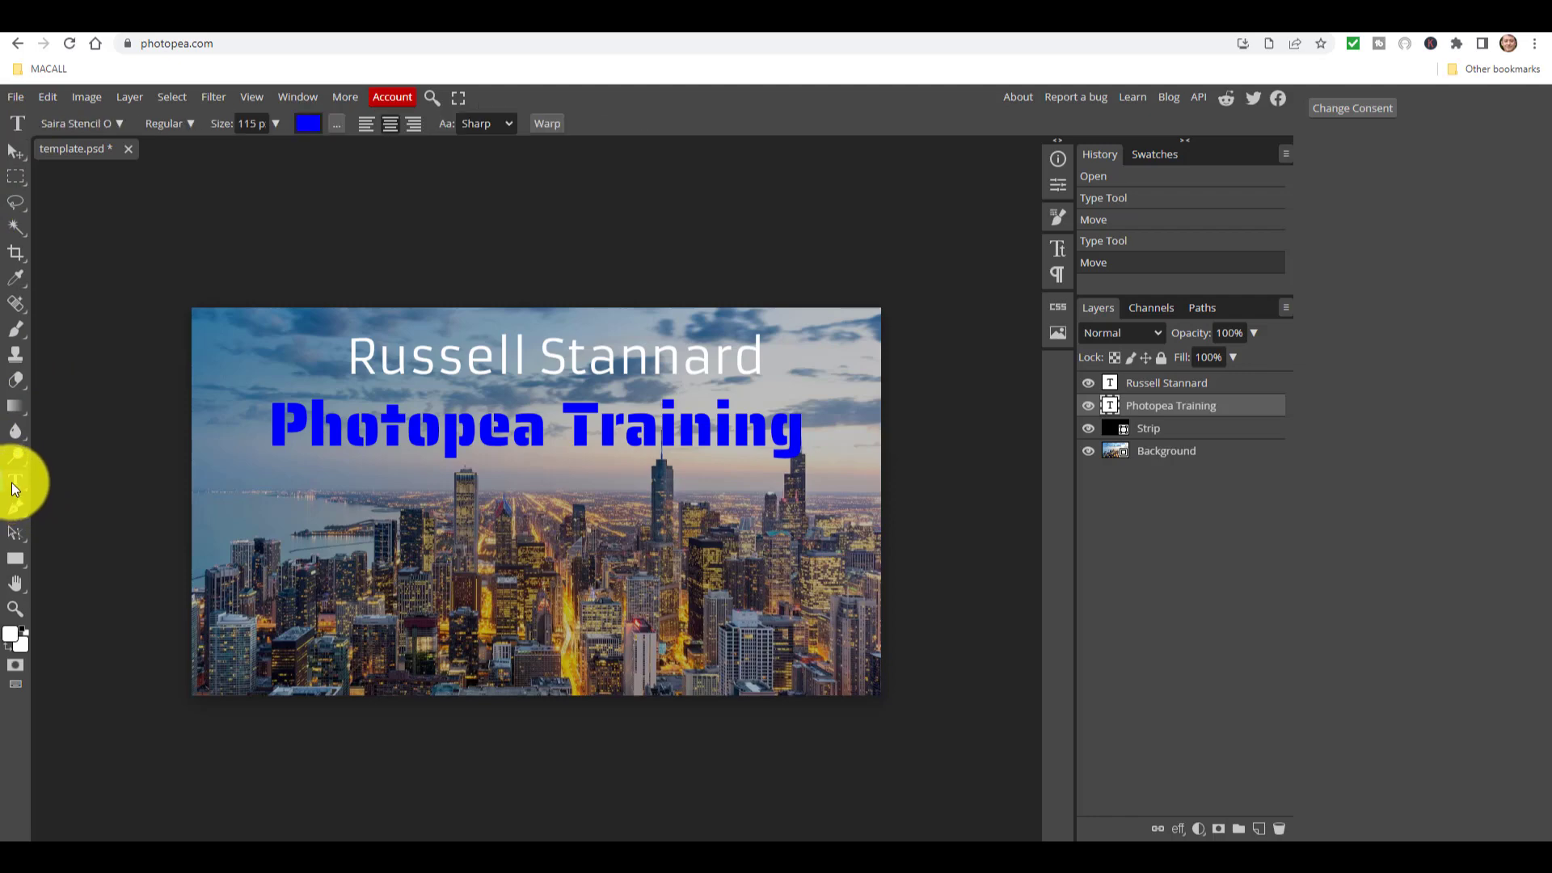
click(536, 653)
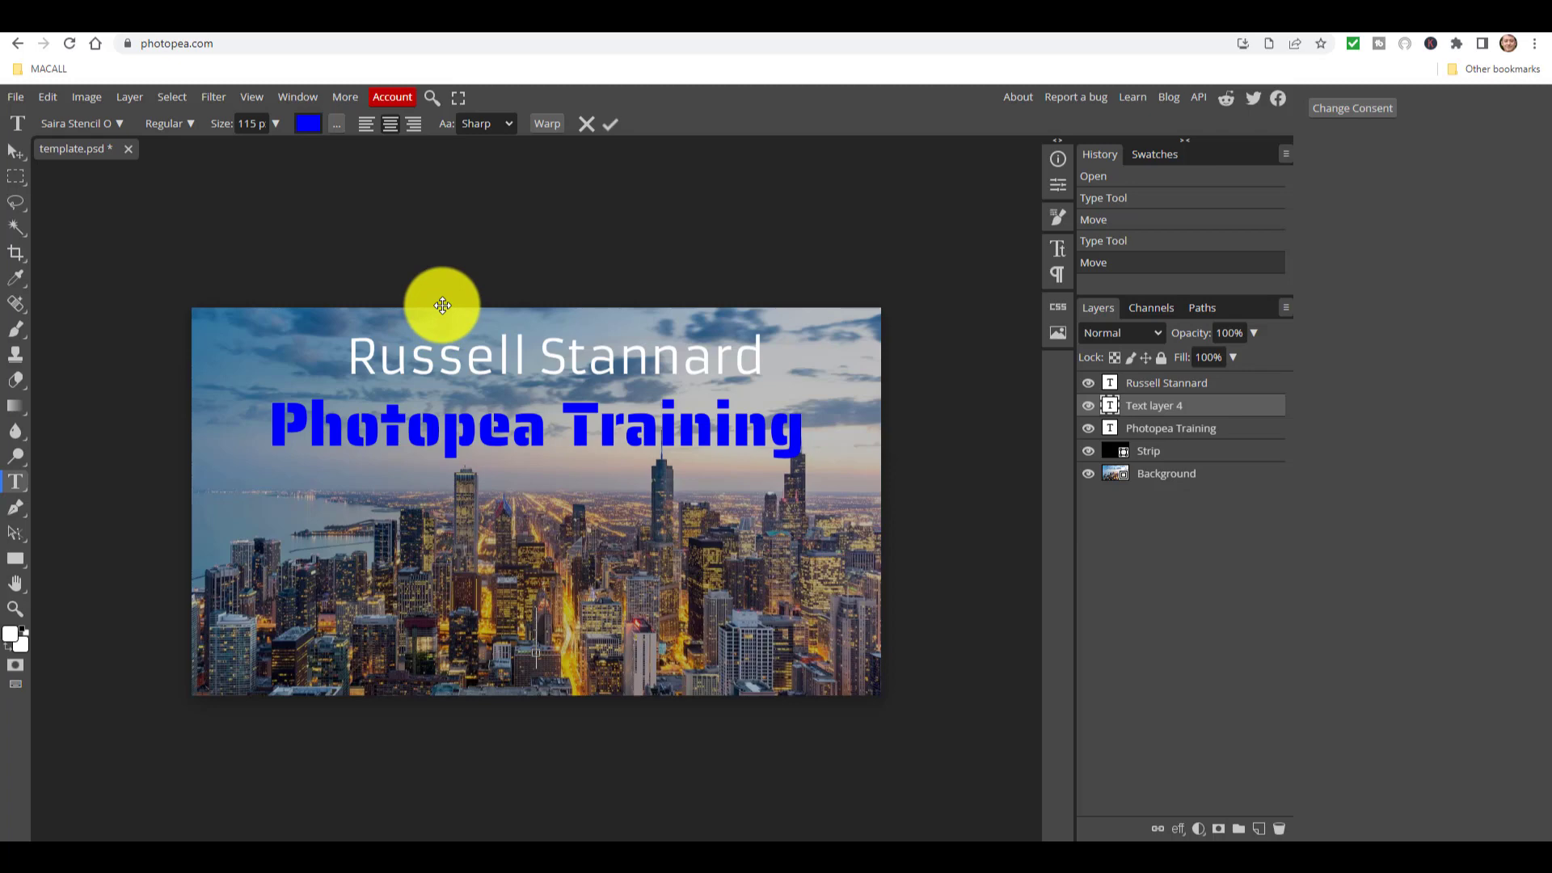
text(Fr)
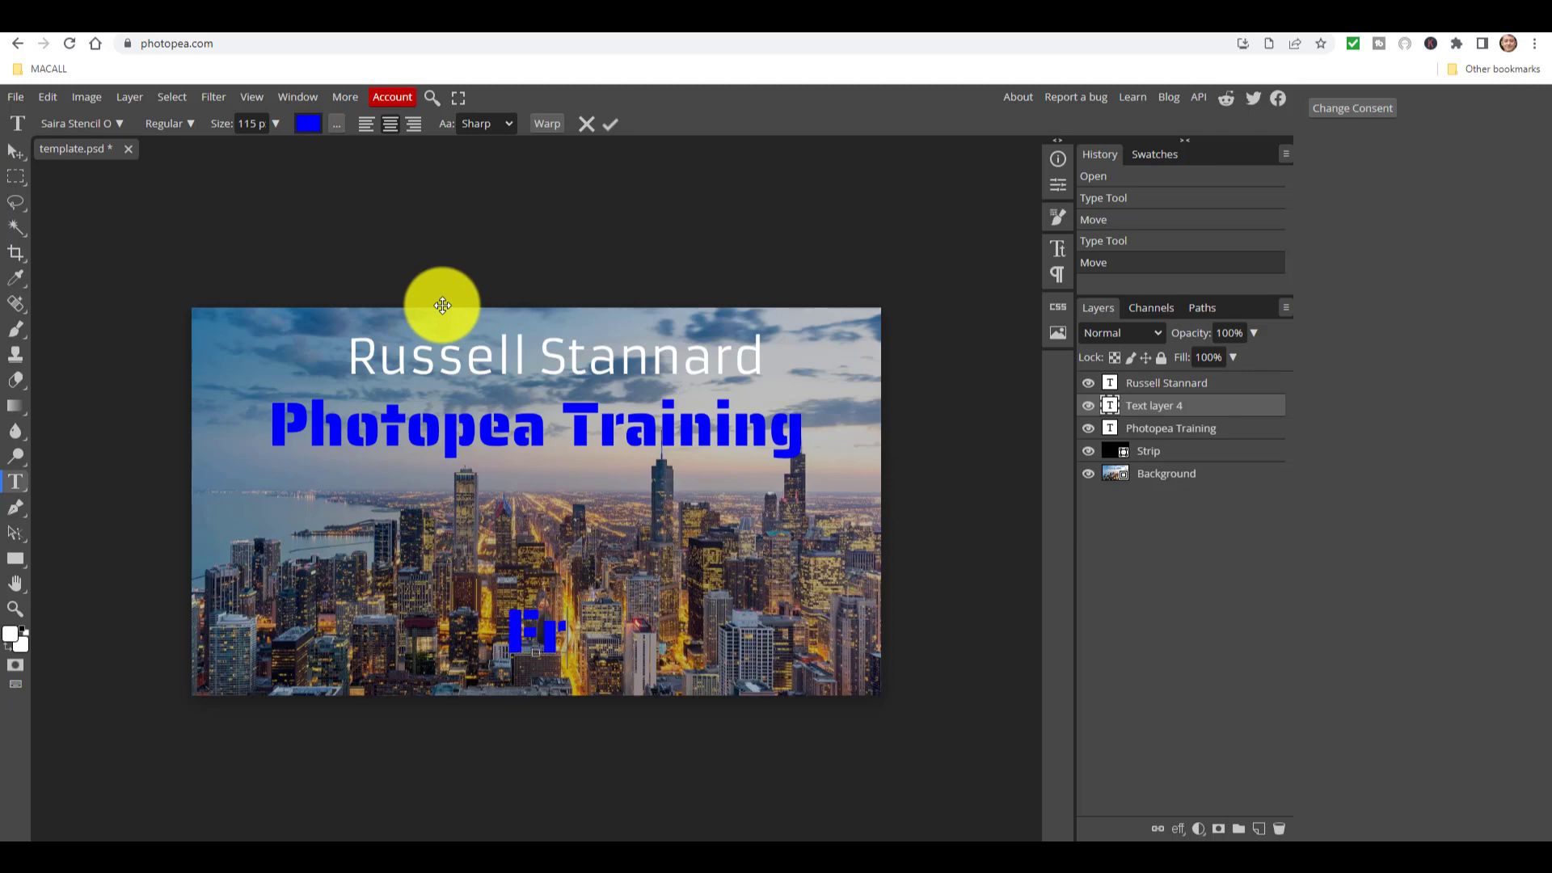
text(ee Technology)
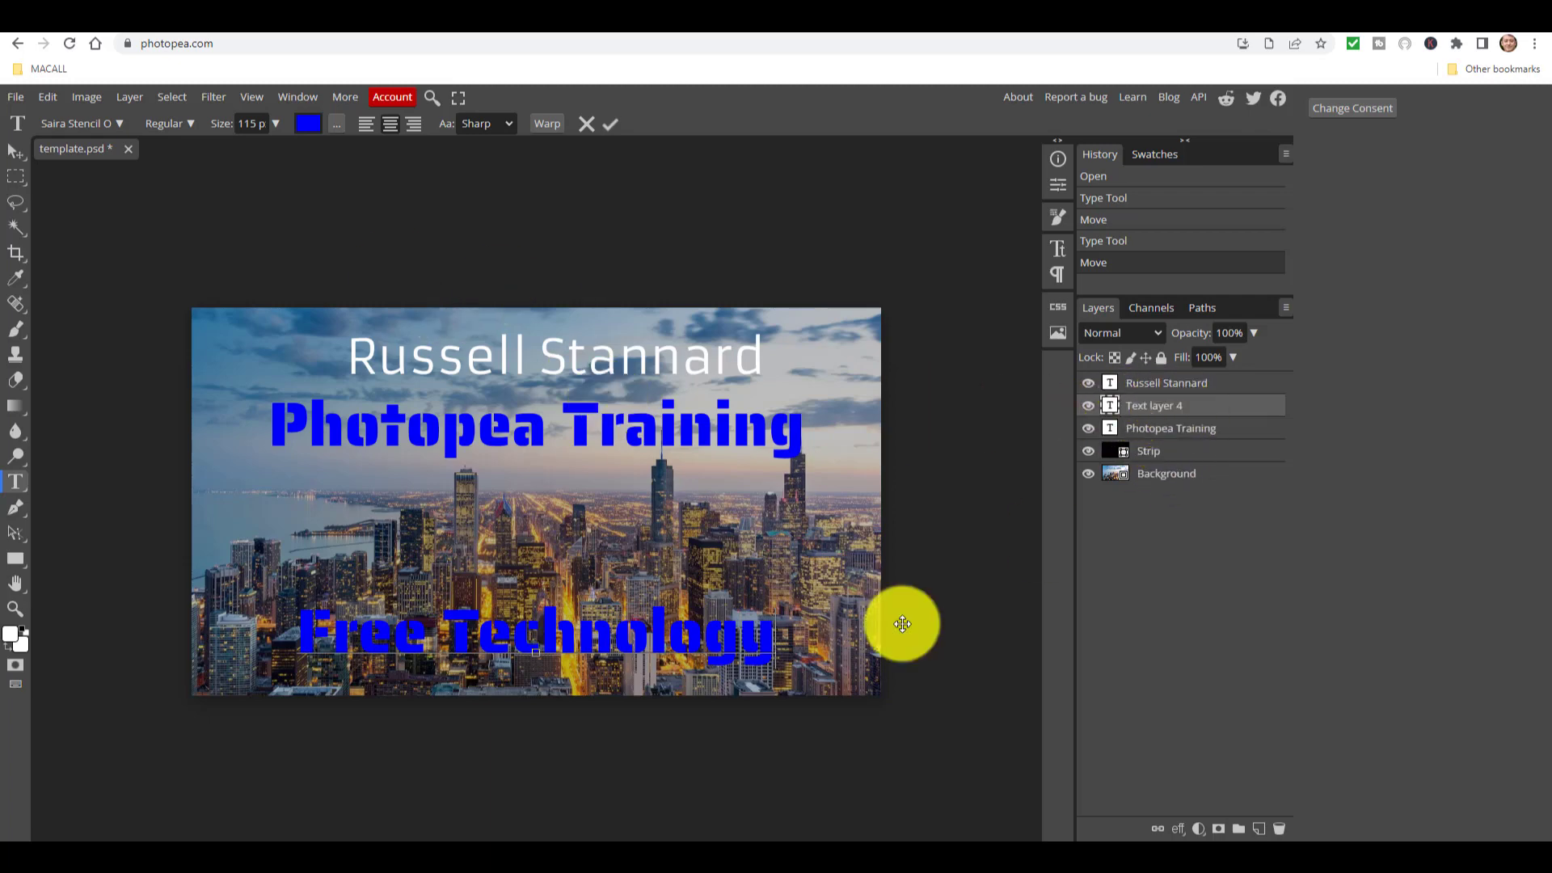
Change the colour of the whole "Free Technology" text to grey (808080)
drag(774, 635, 270, 651)
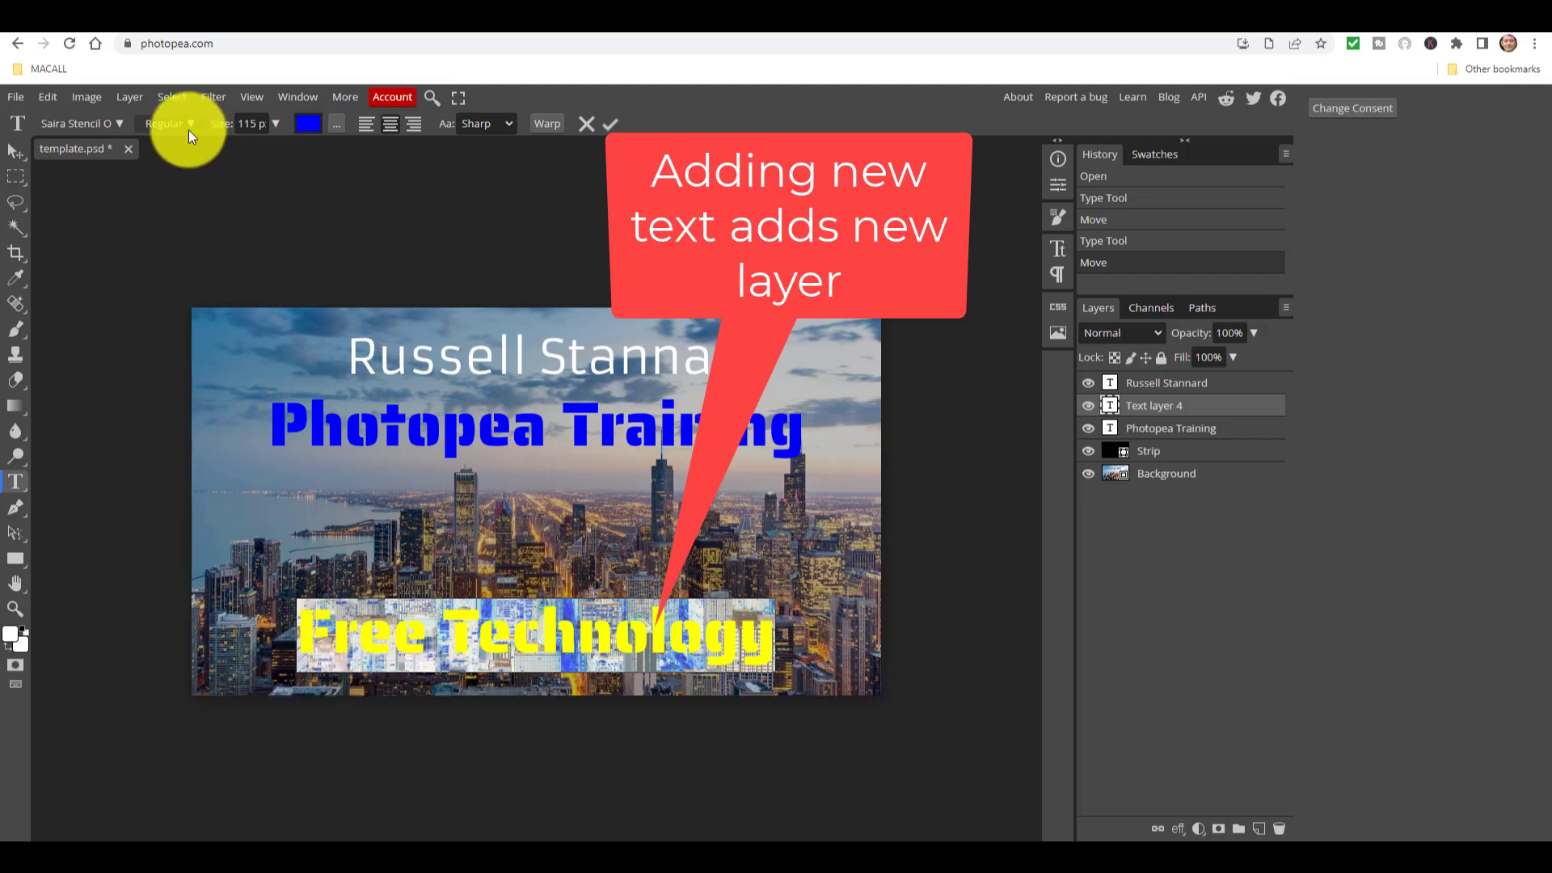
click(306, 124)
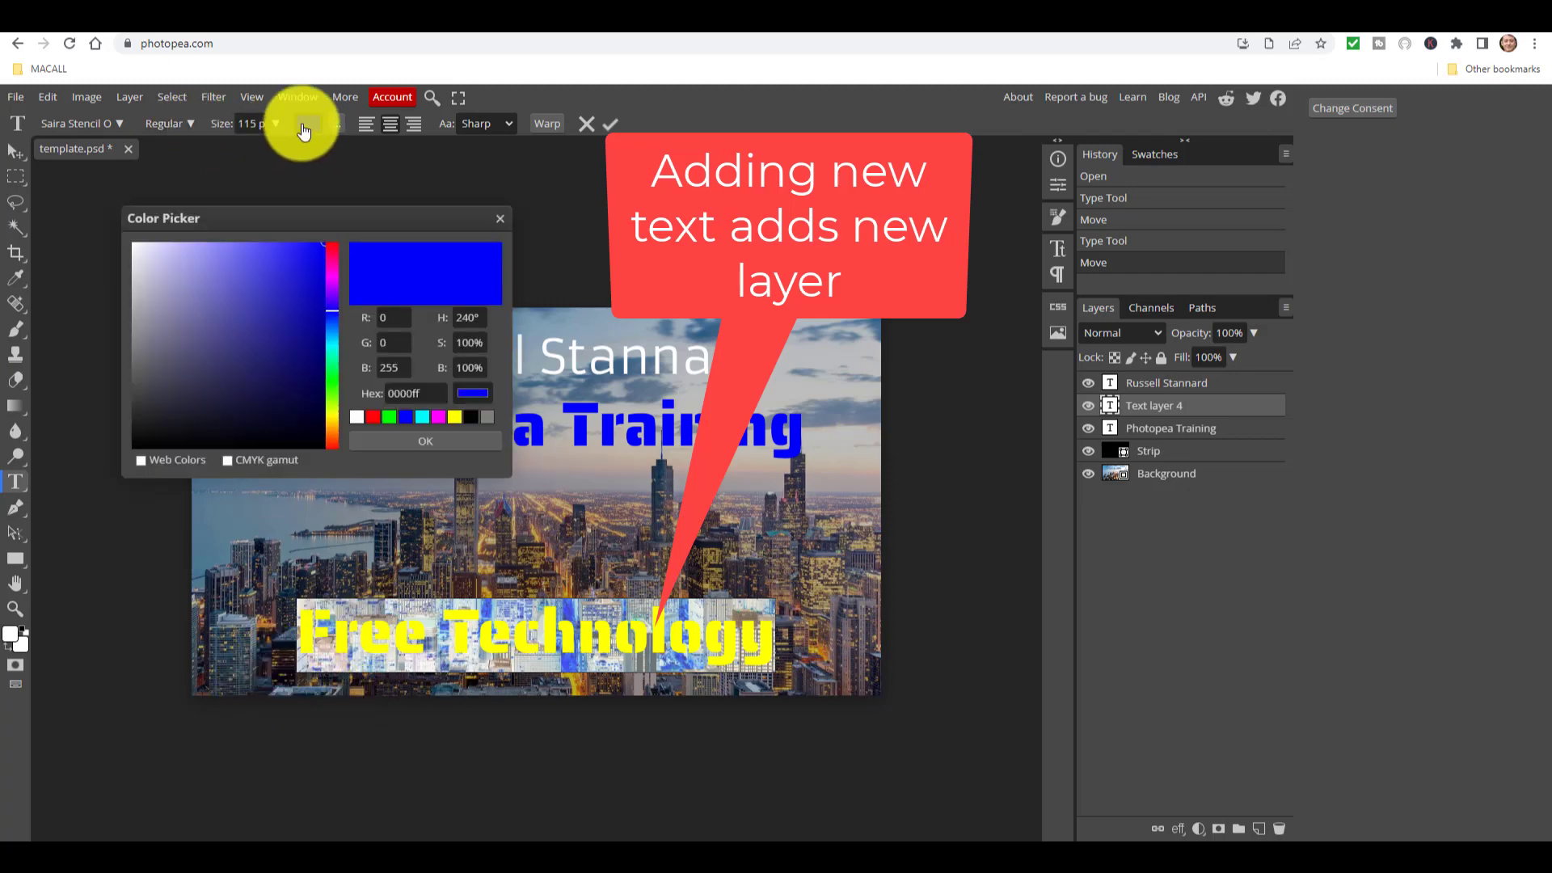
click(488, 421)
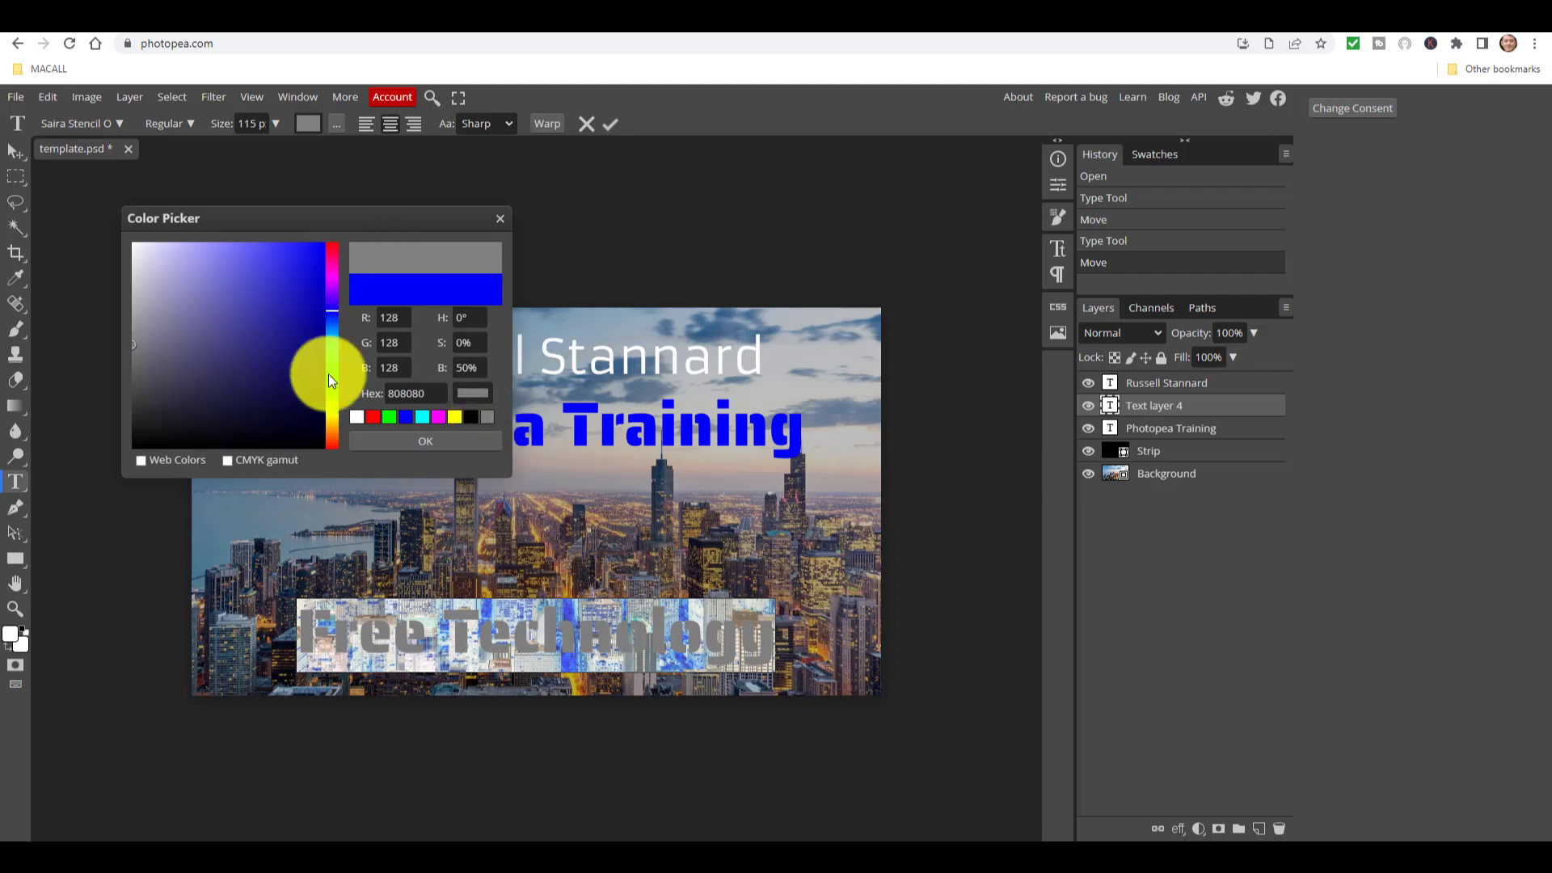
click(420, 442)
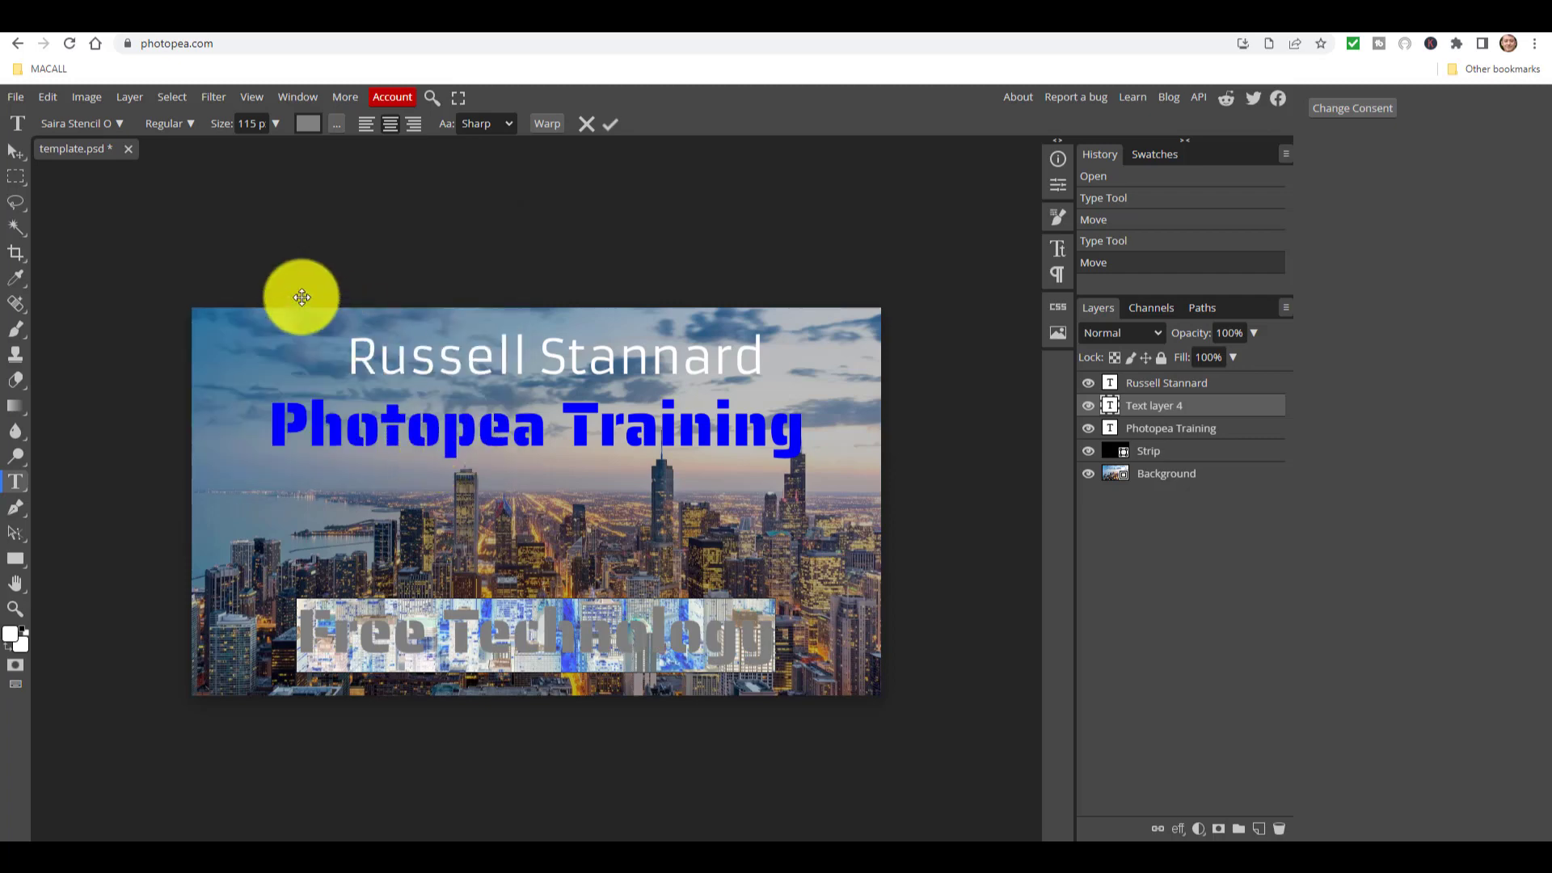
Move the grey "Free Technology" text slightly down, closer to the image's lower edge
click(15, 151)
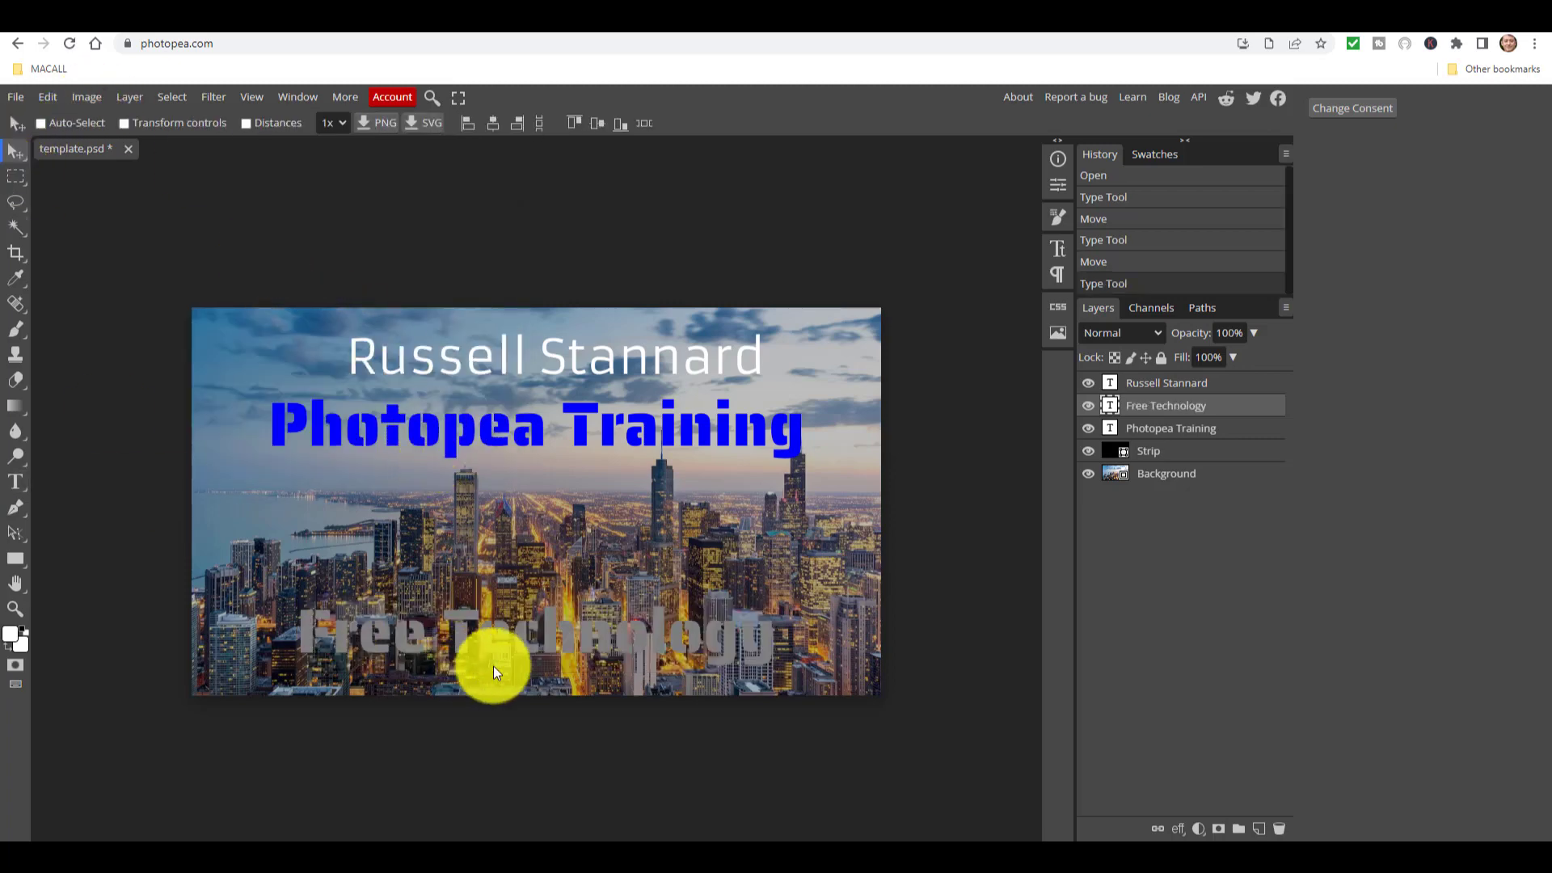
mouse_move(530, 635)
mouse_down()
mouse_move(429, 595)
mouse_move(564, 651)
mouse_move(531, 655)
mouse_up()
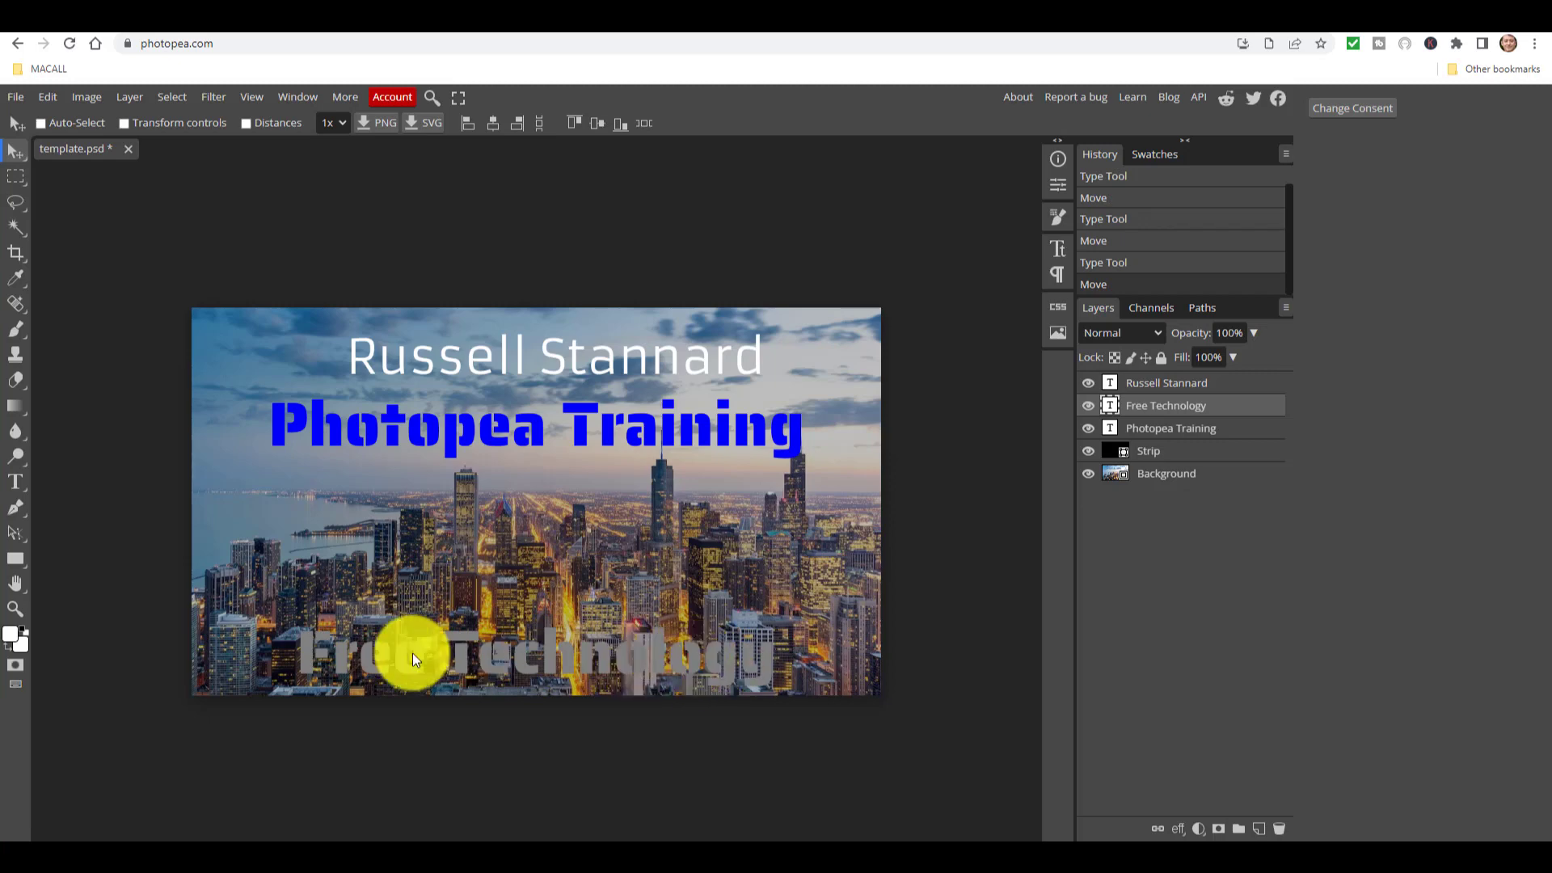
Colour the whole "Free Technology" text green (00ff00) and move it up toward the middle of the image
double_click(563, 660)
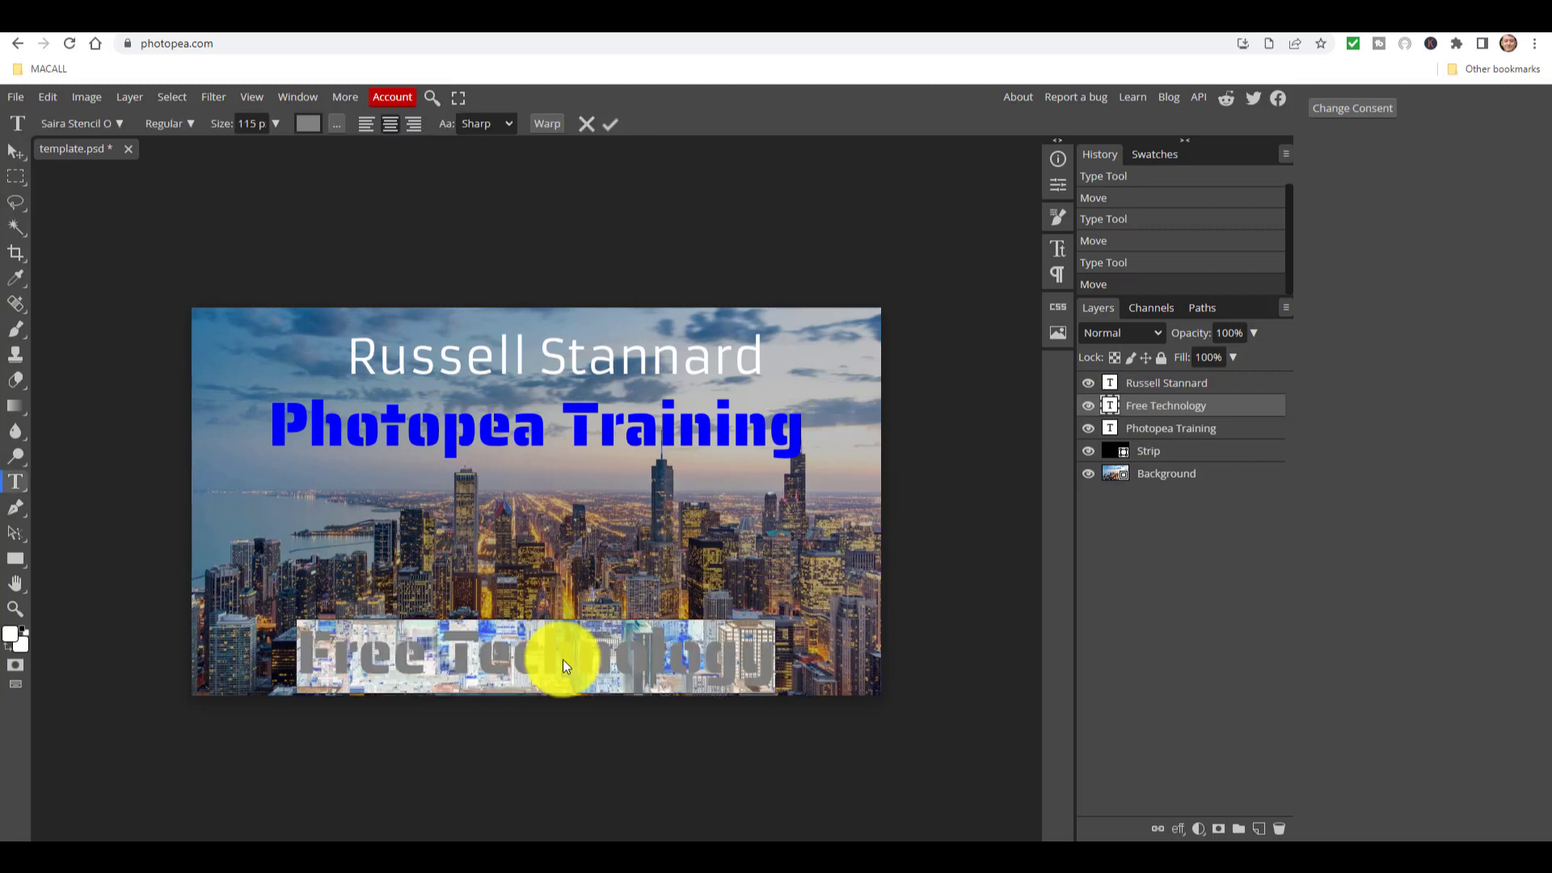
click(319, 125)
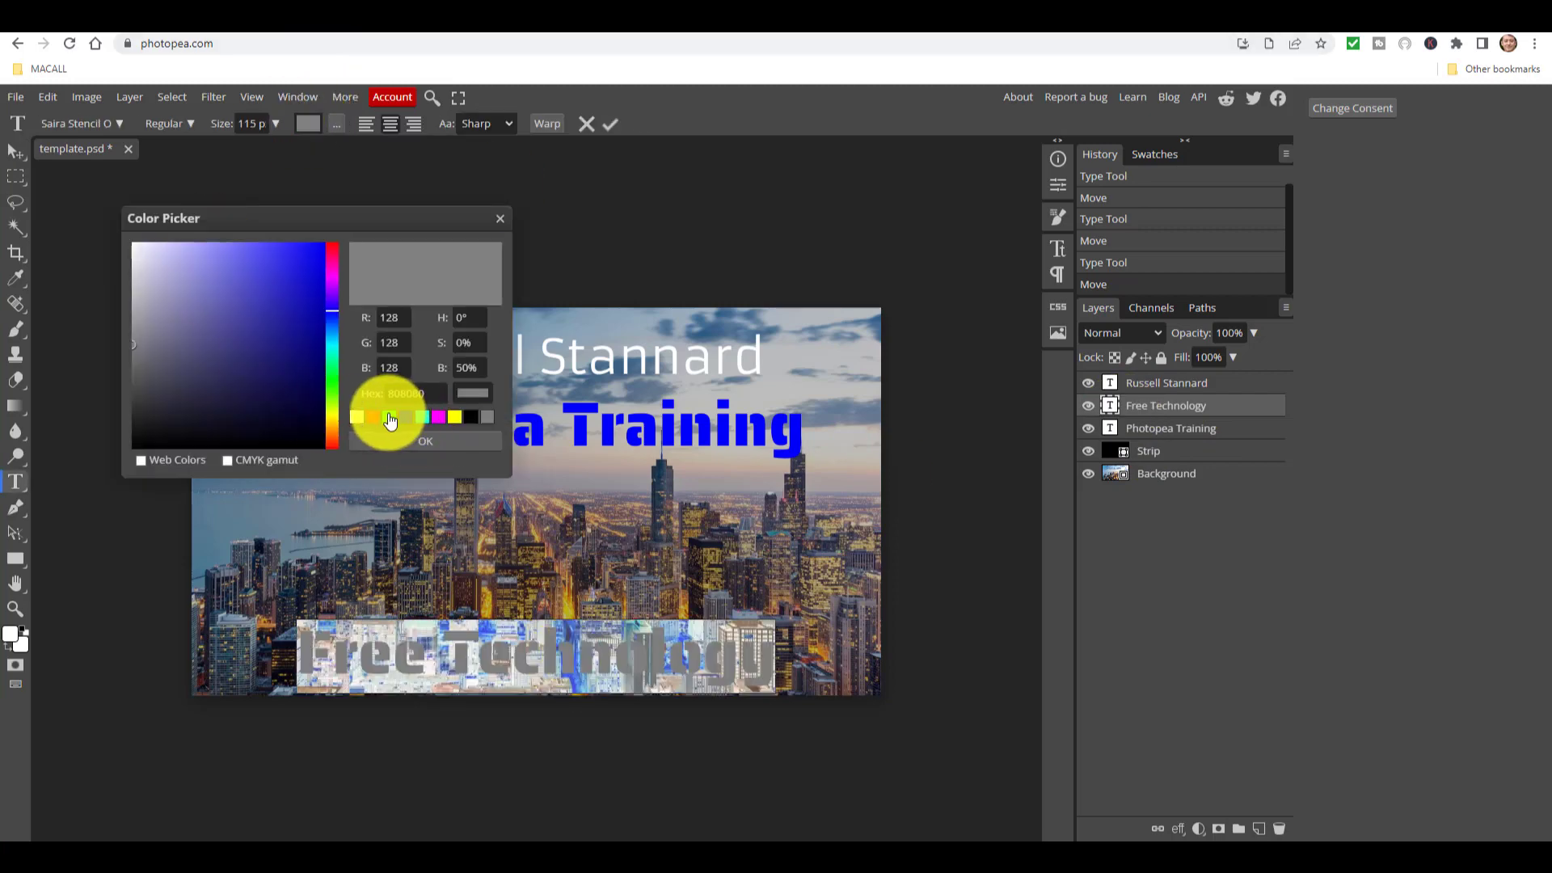
click(389, 417)
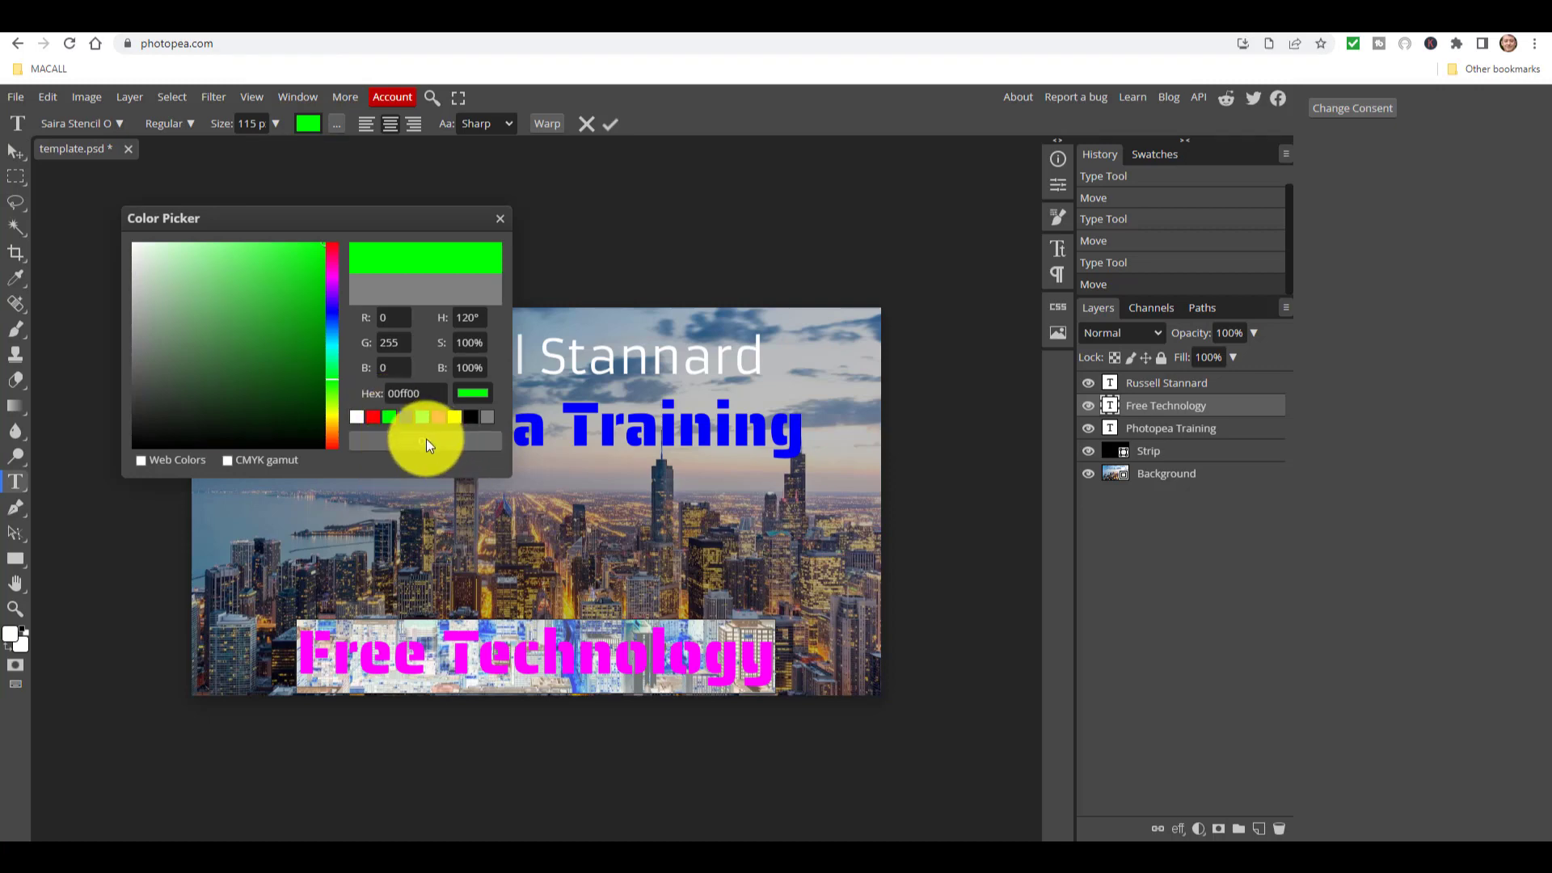
click(425, 440)
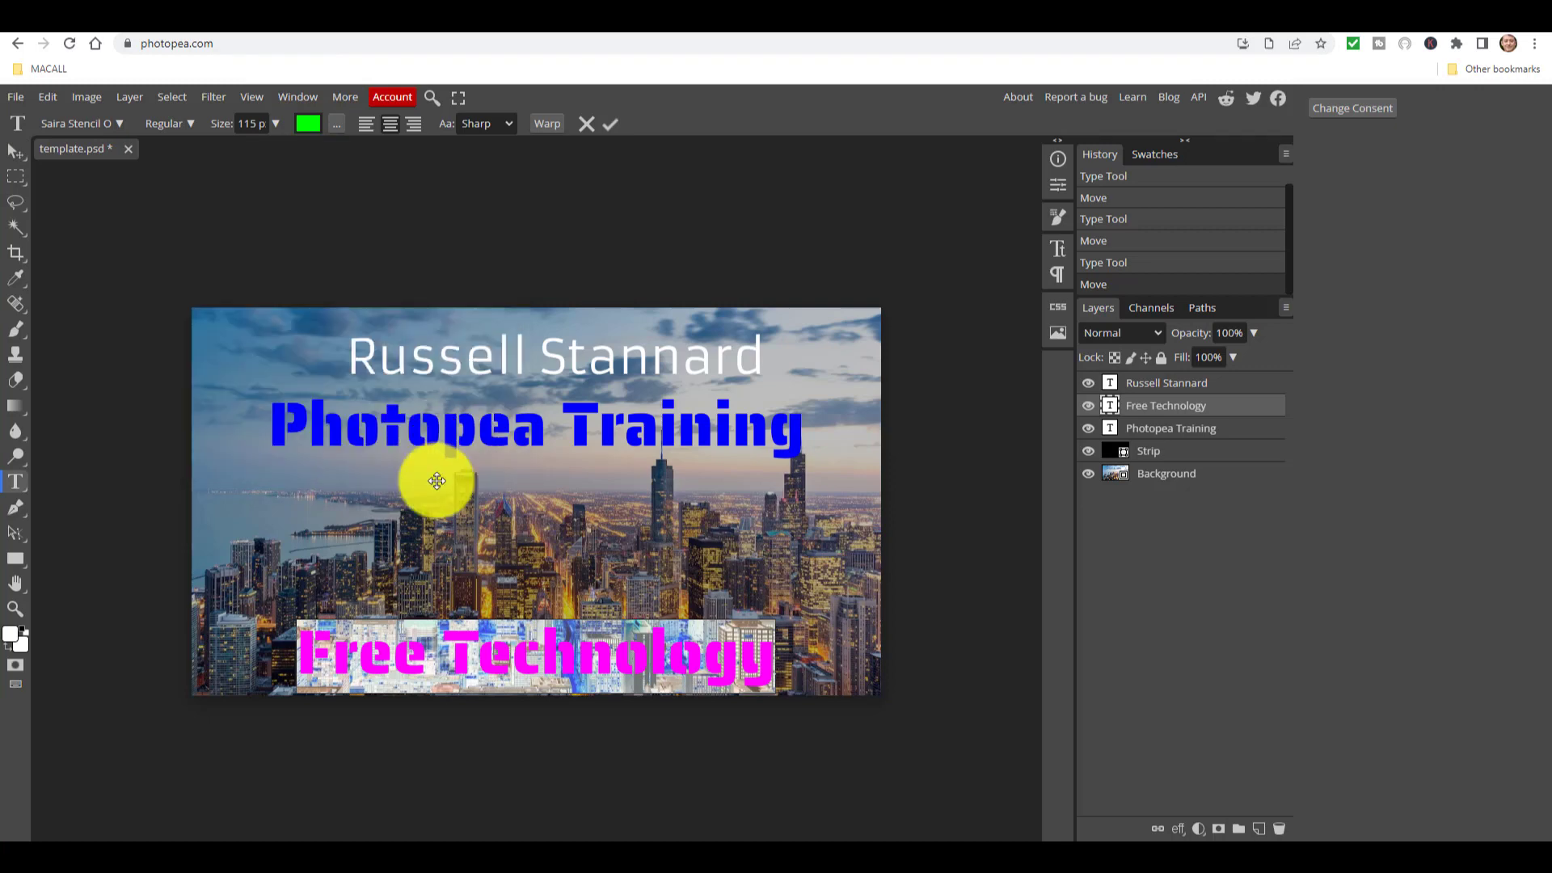
click(14, 152)
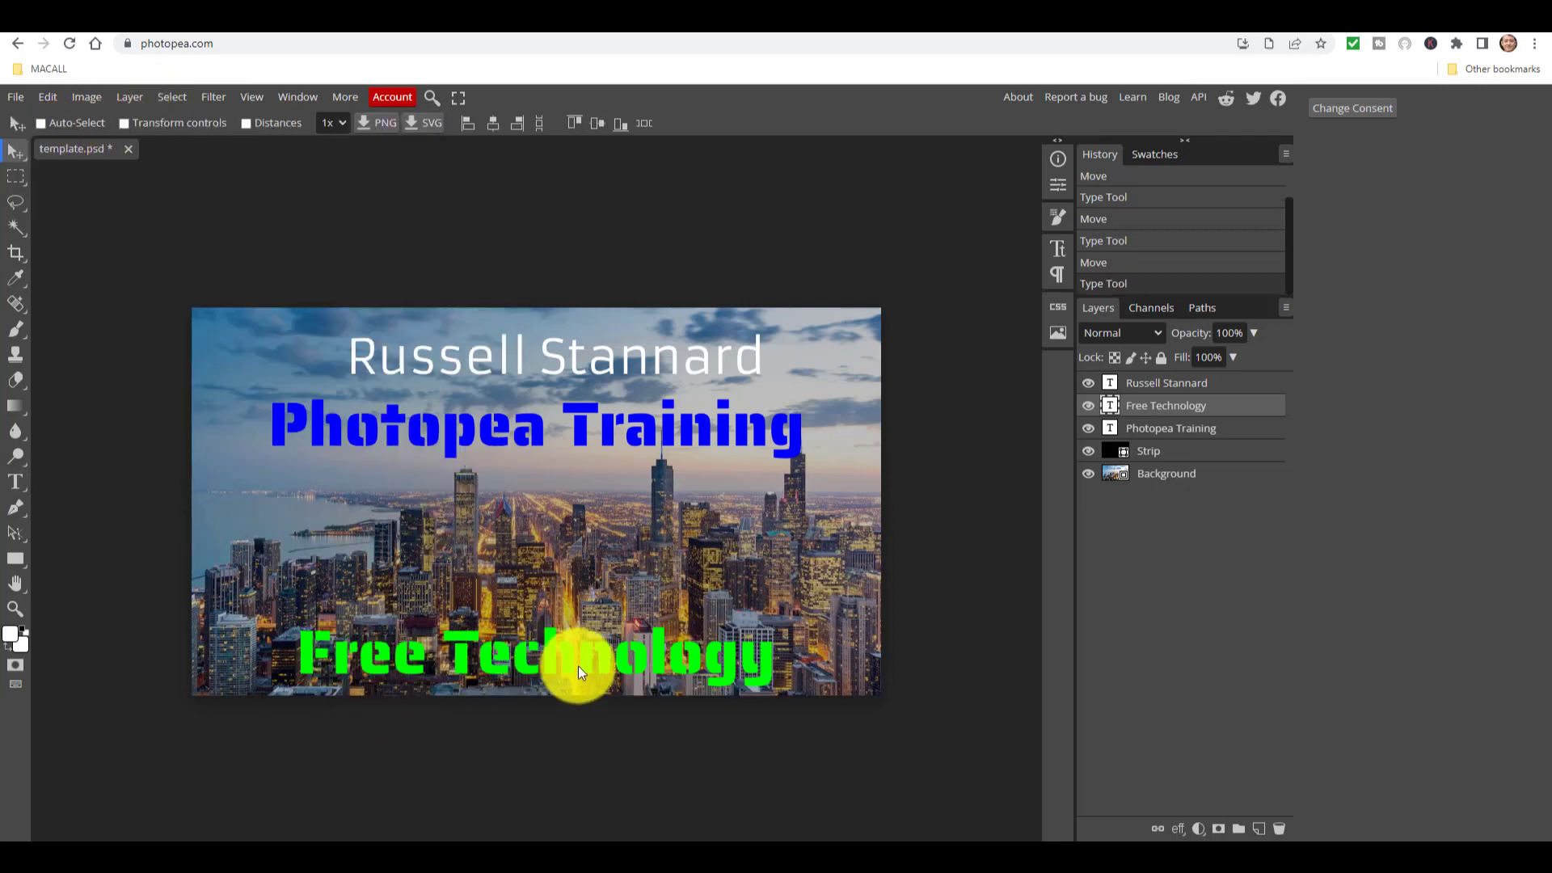
drag(579, 664, 582, 522)
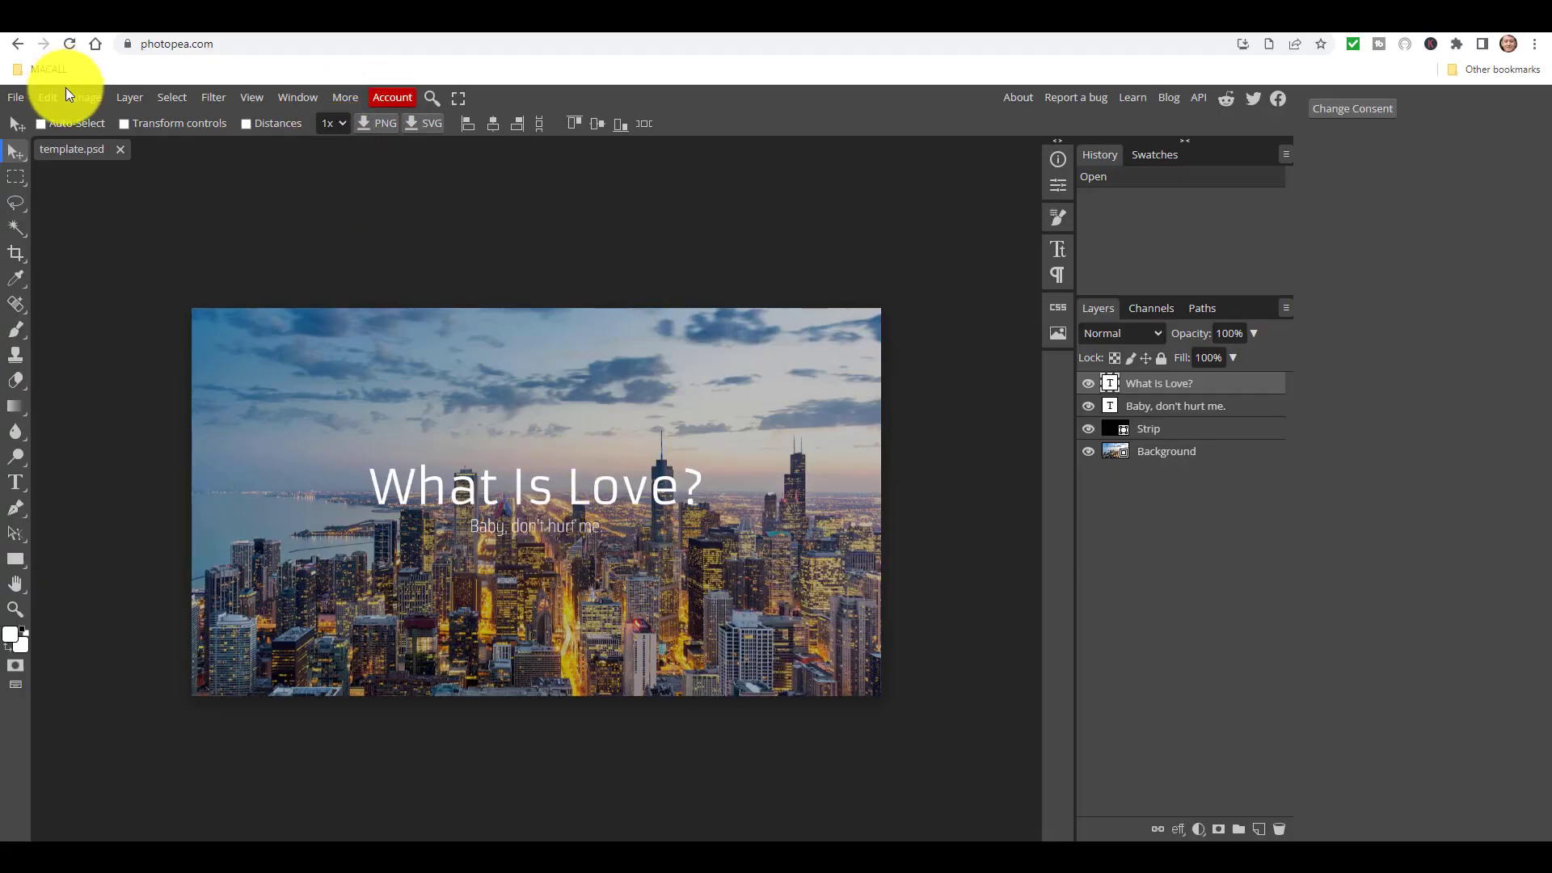
Export the image as a JPG named Mythumbnail and open the Downloads folder in File Explorer to find it
click(16, 99)
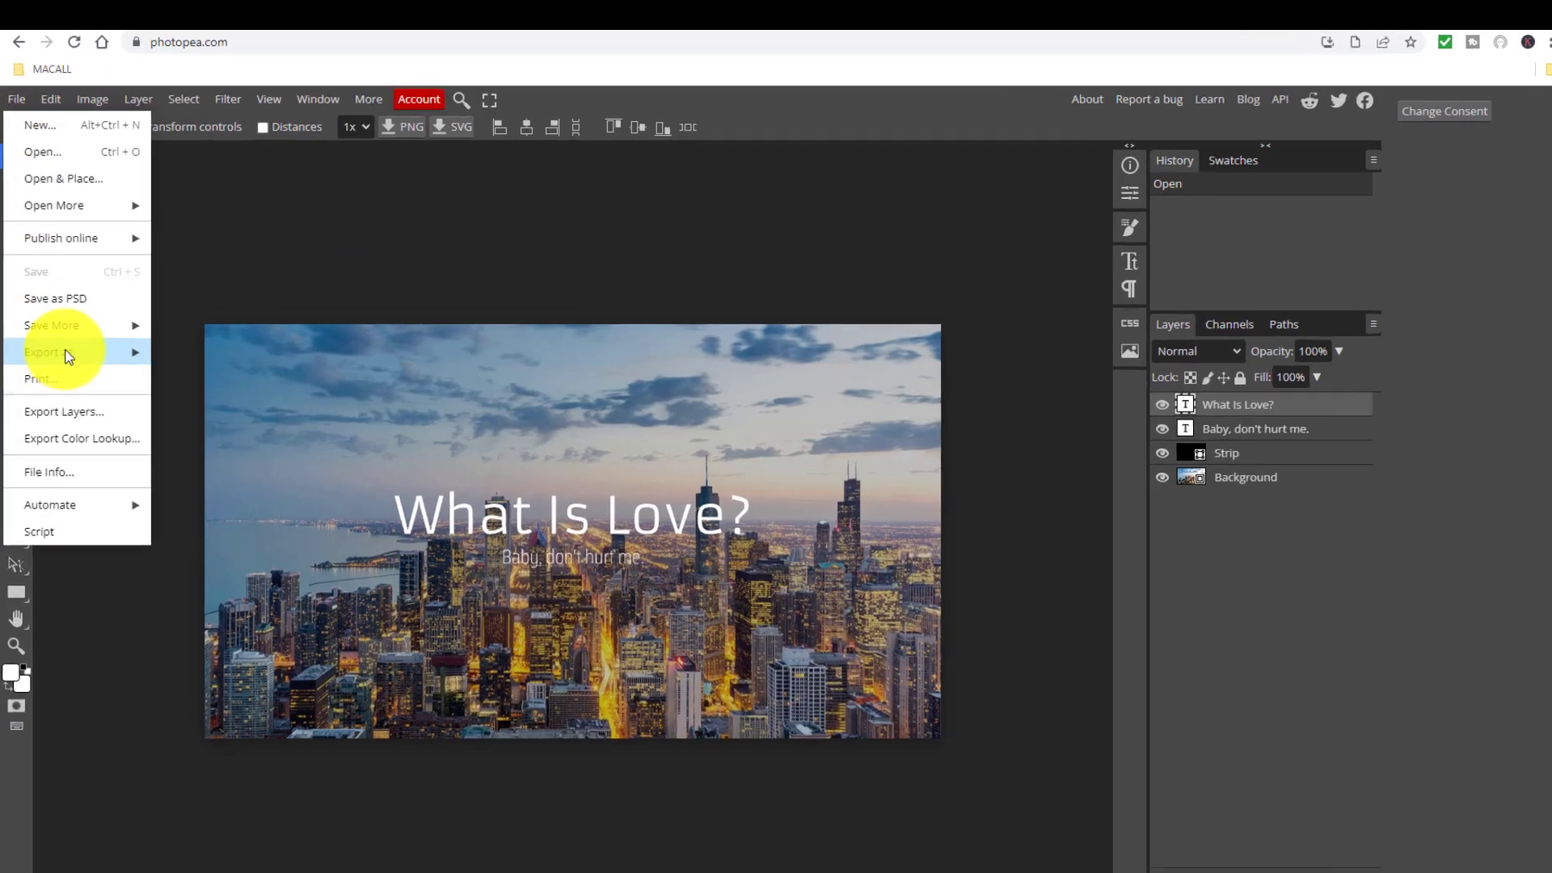
mouse_move(69, 356)
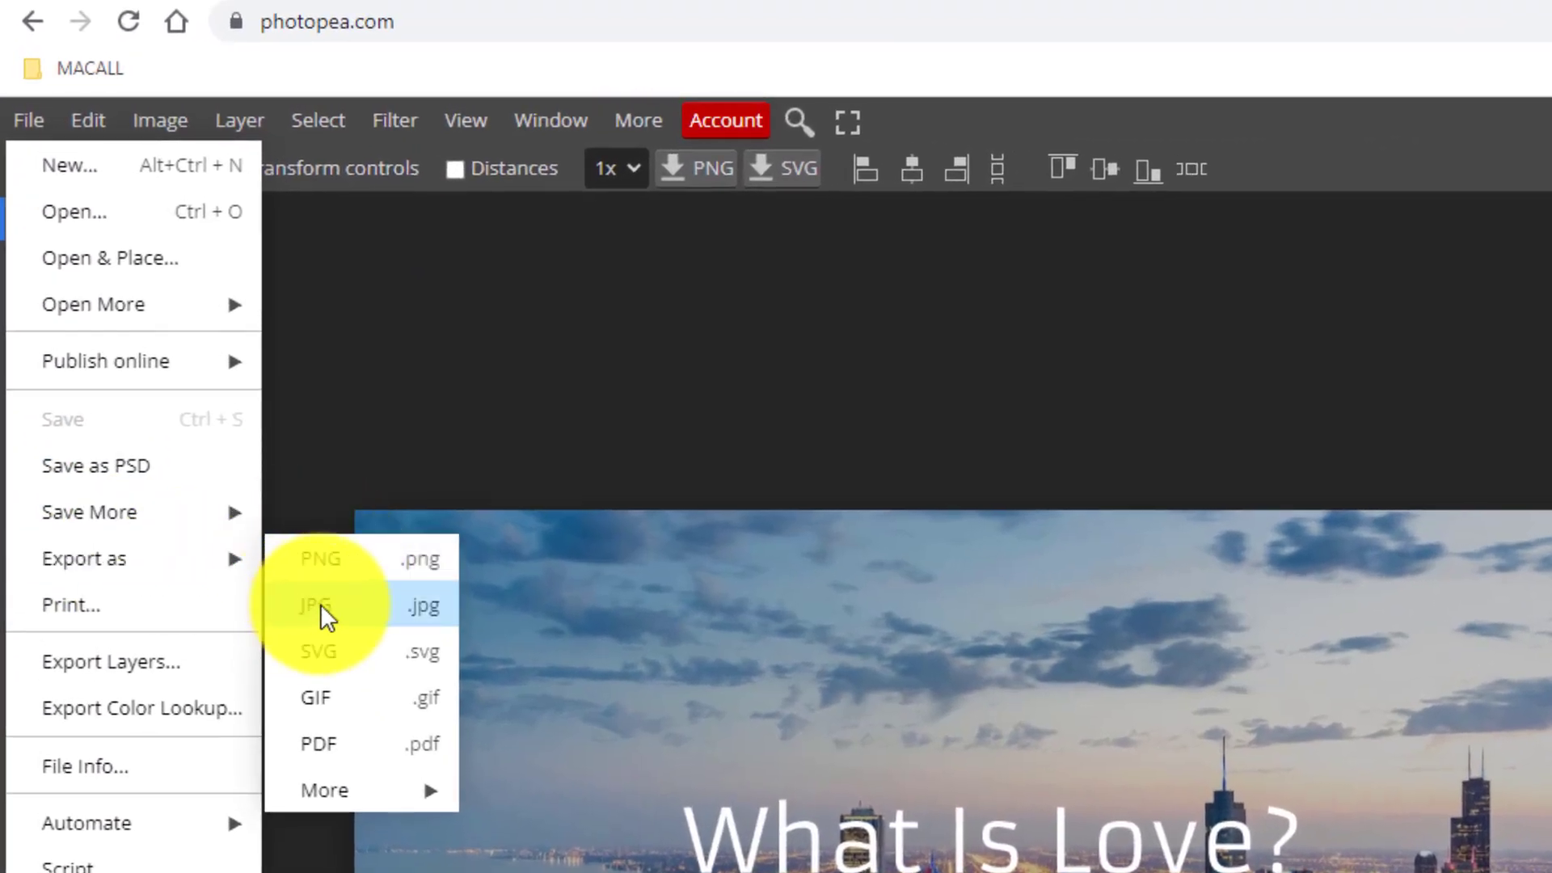
click(319, 607)
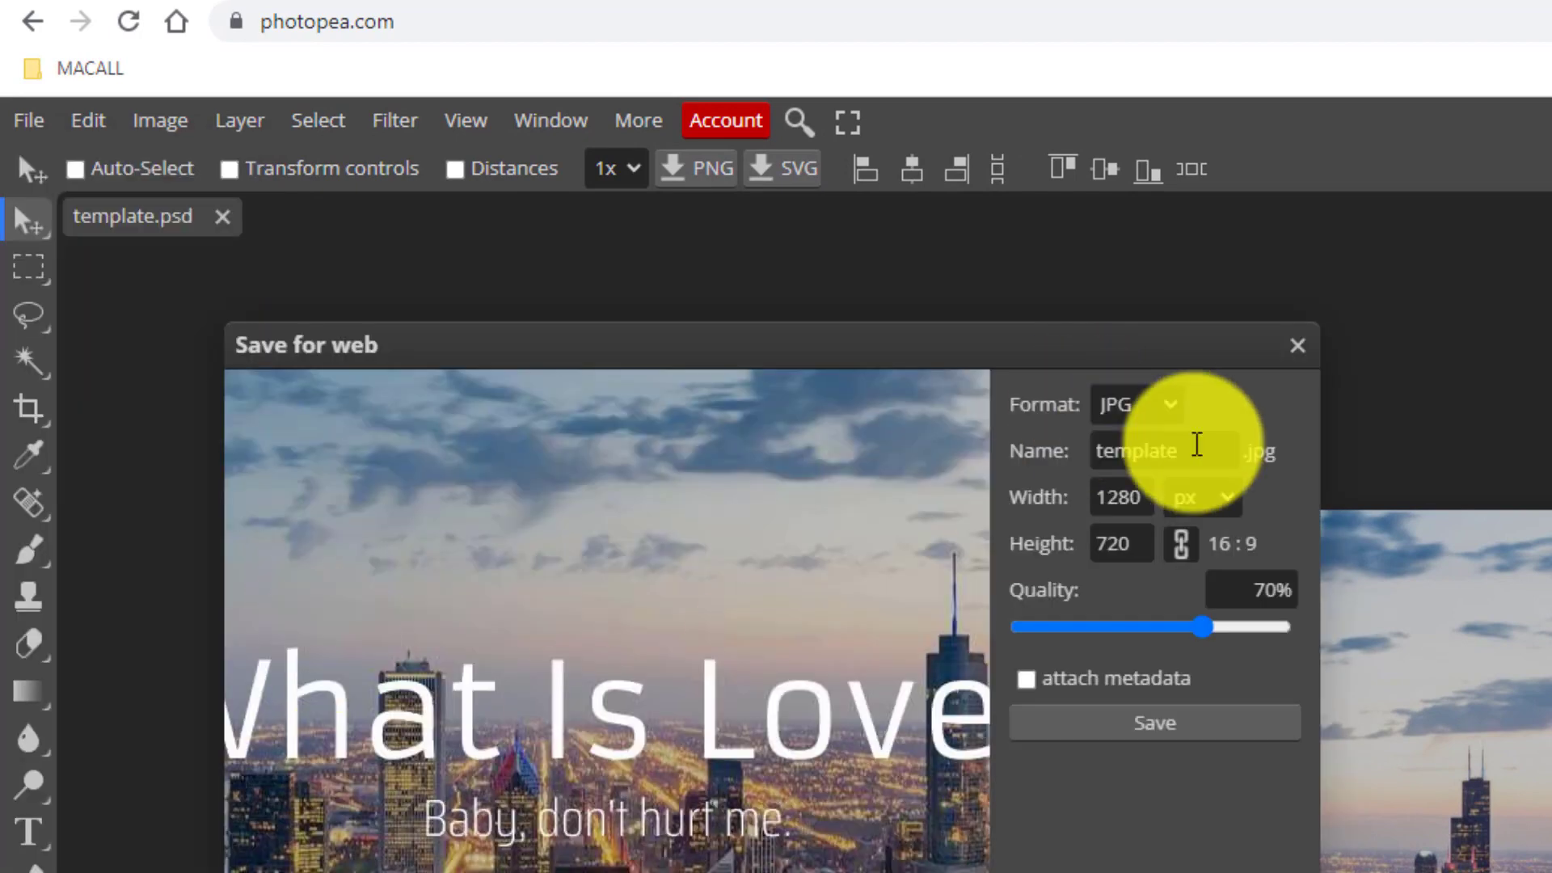
drag(1205, 450, 1034, 453)
key(BackSpace)
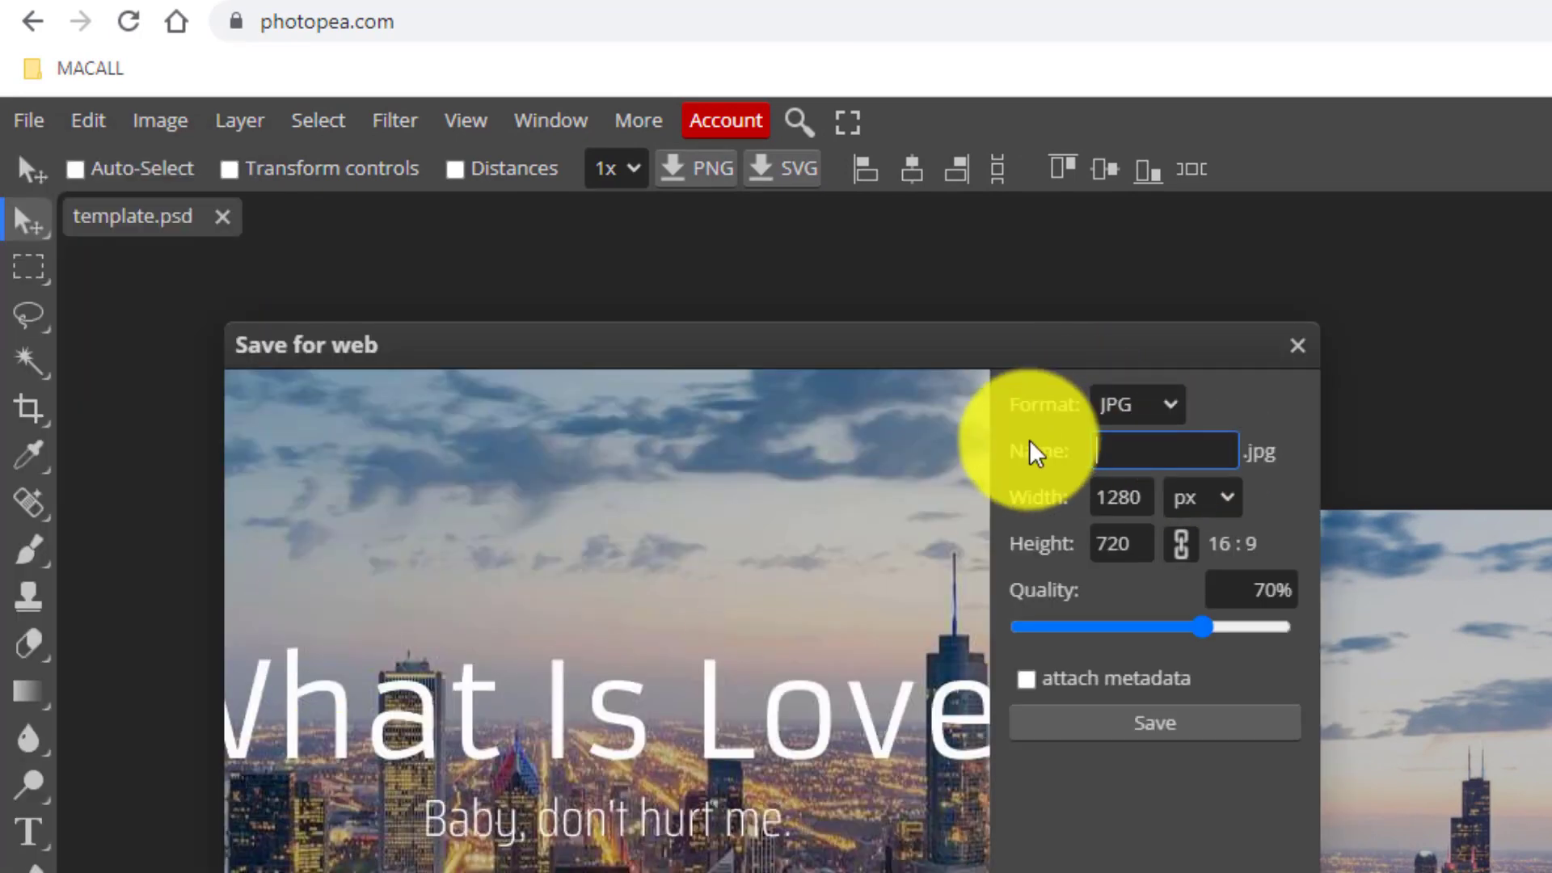
text(Myth)
key(BackSpace)
key(BackSpace)
text(thubm)
key(BackSpace)
key(BackSpace)
text(mbnail)
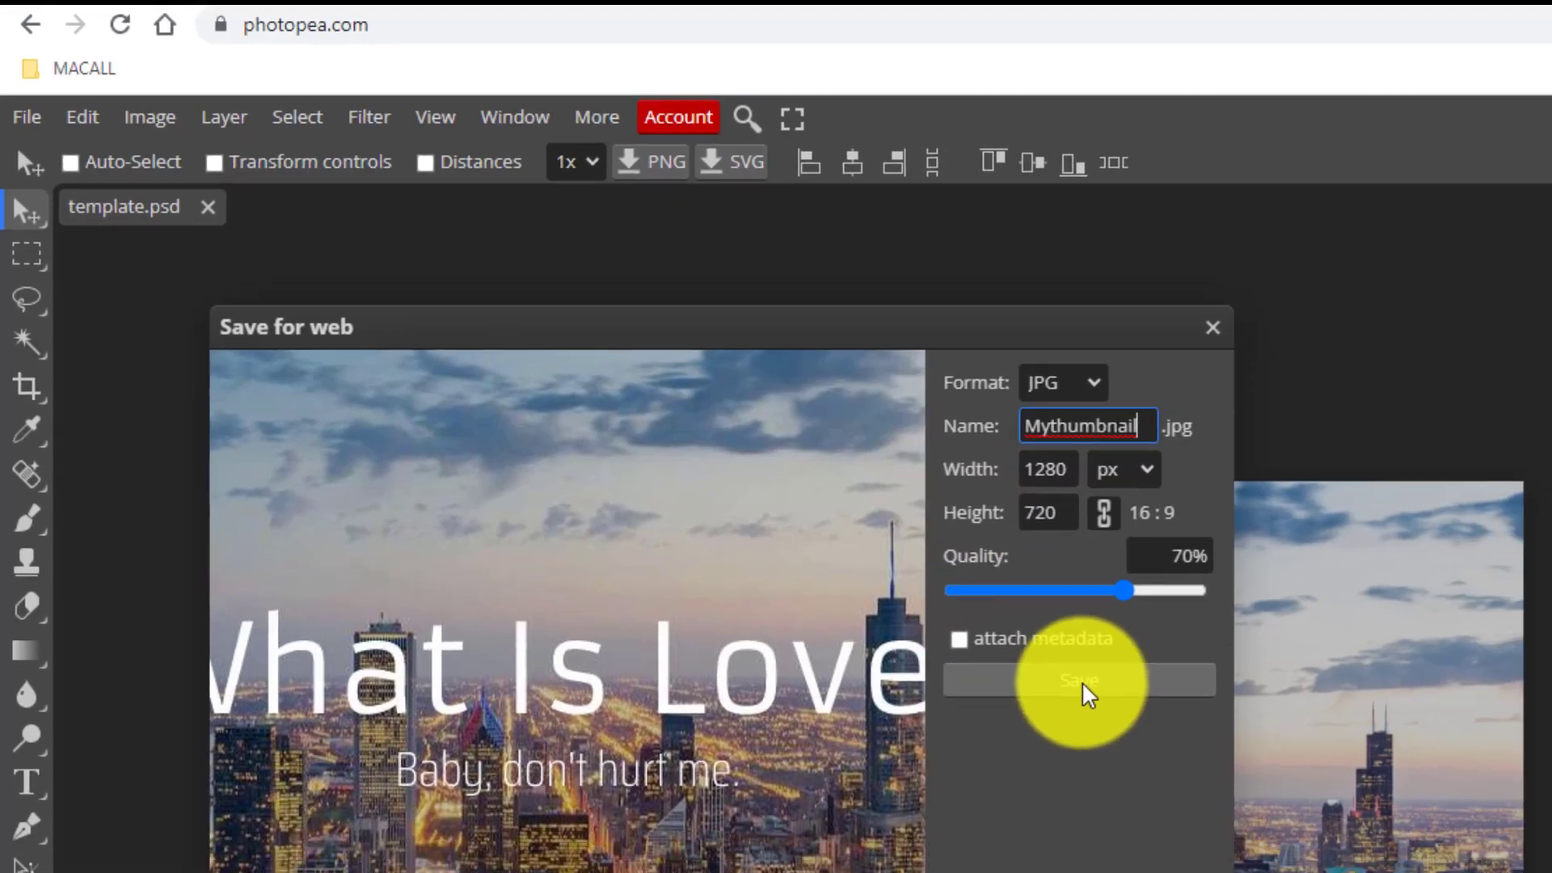
click(1164, 728)
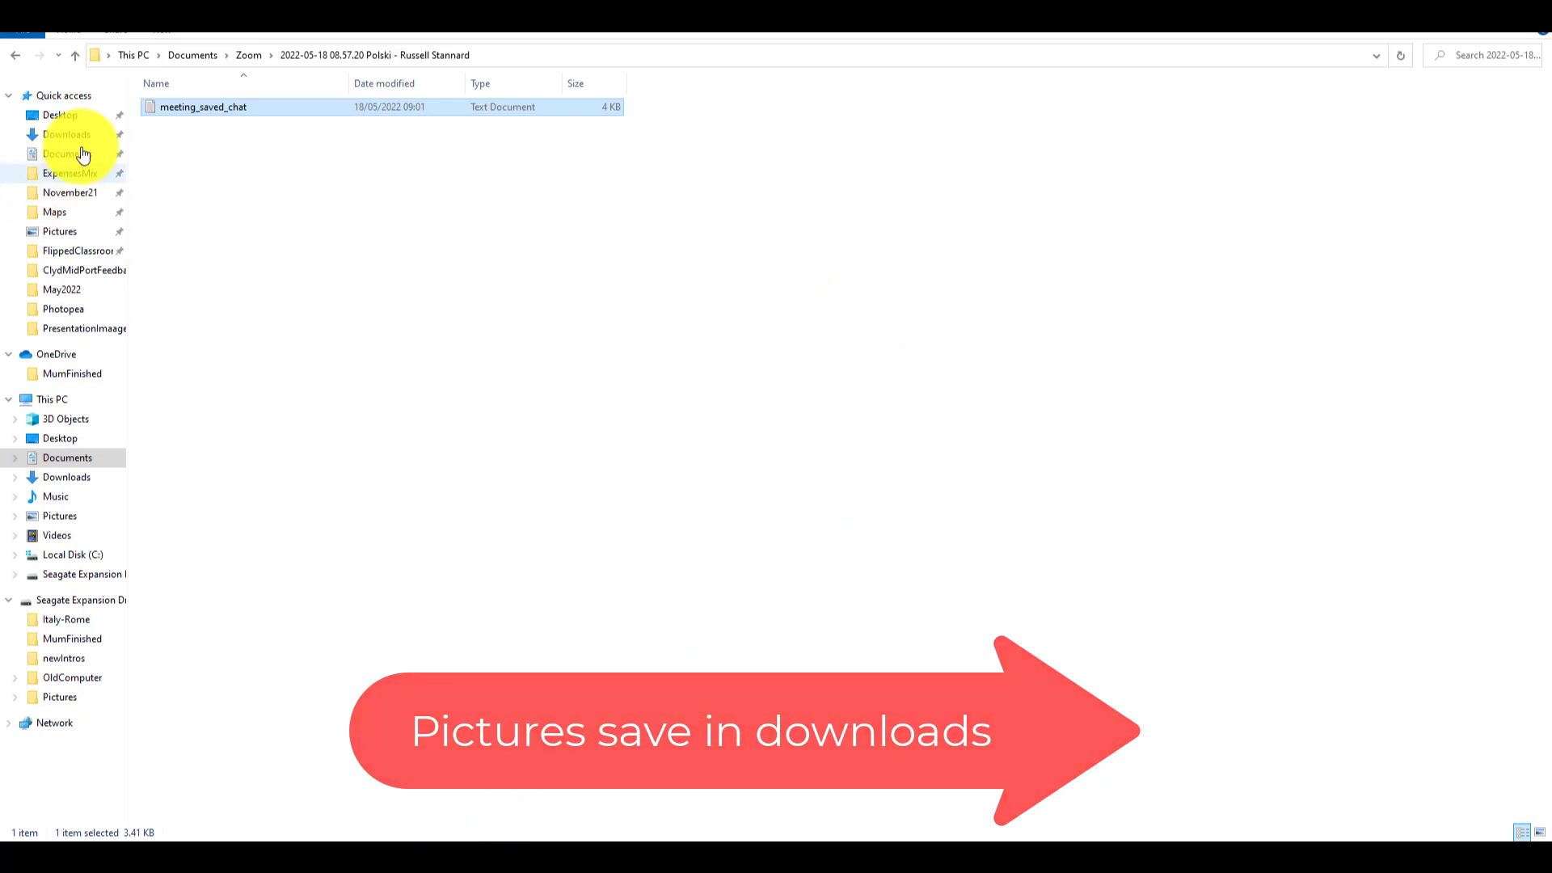
click(72, 133)
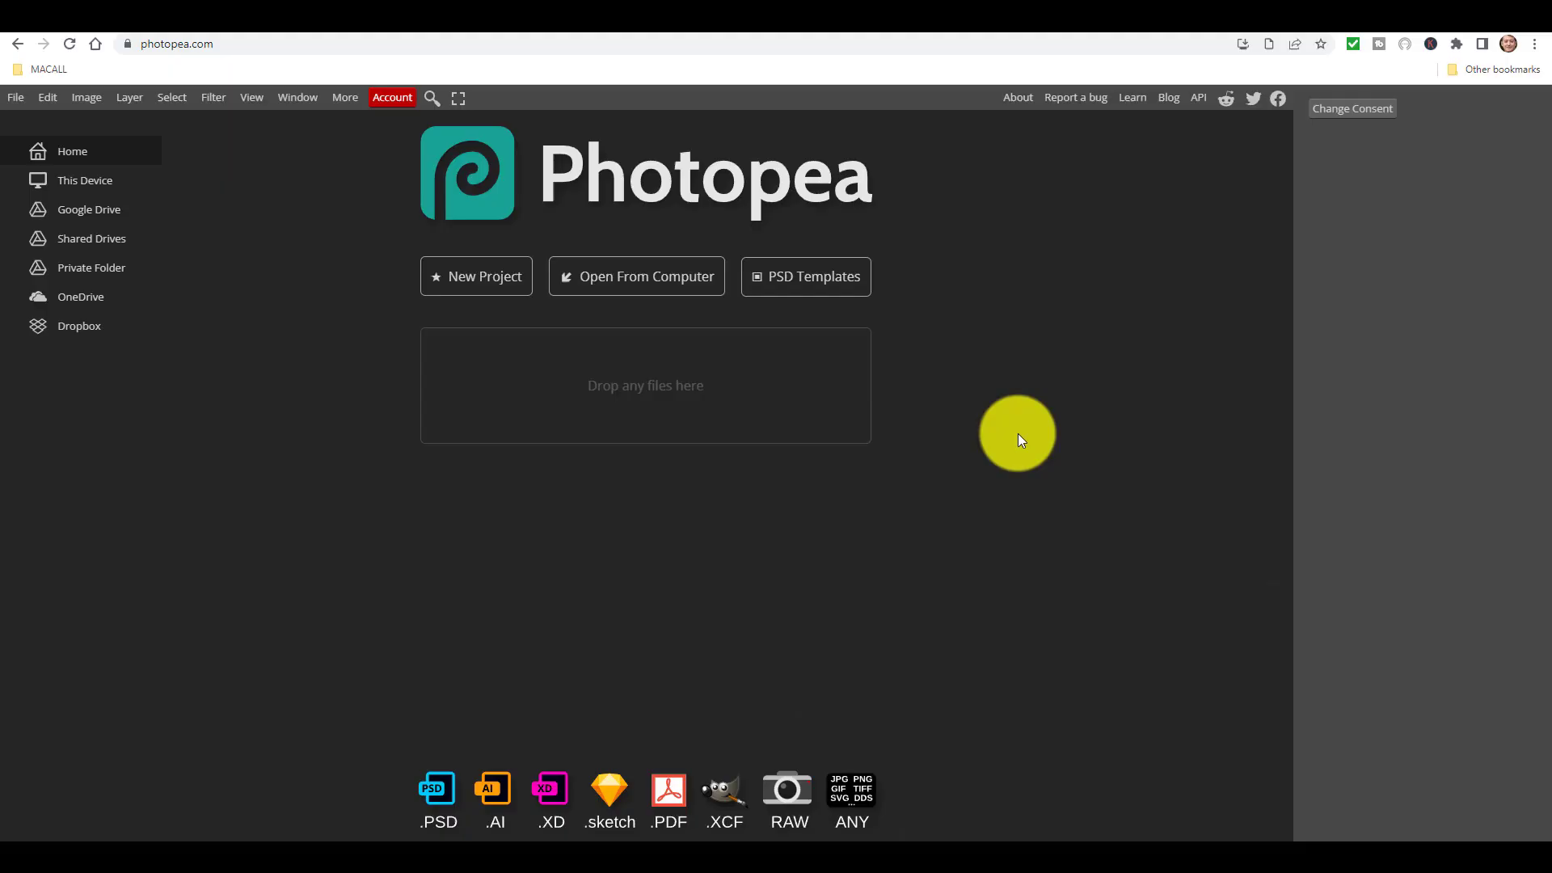
Open the businessman technology picture shutterstock_110678570 from the computer's PresentationImaages folder in Photopea
click(477, 282)
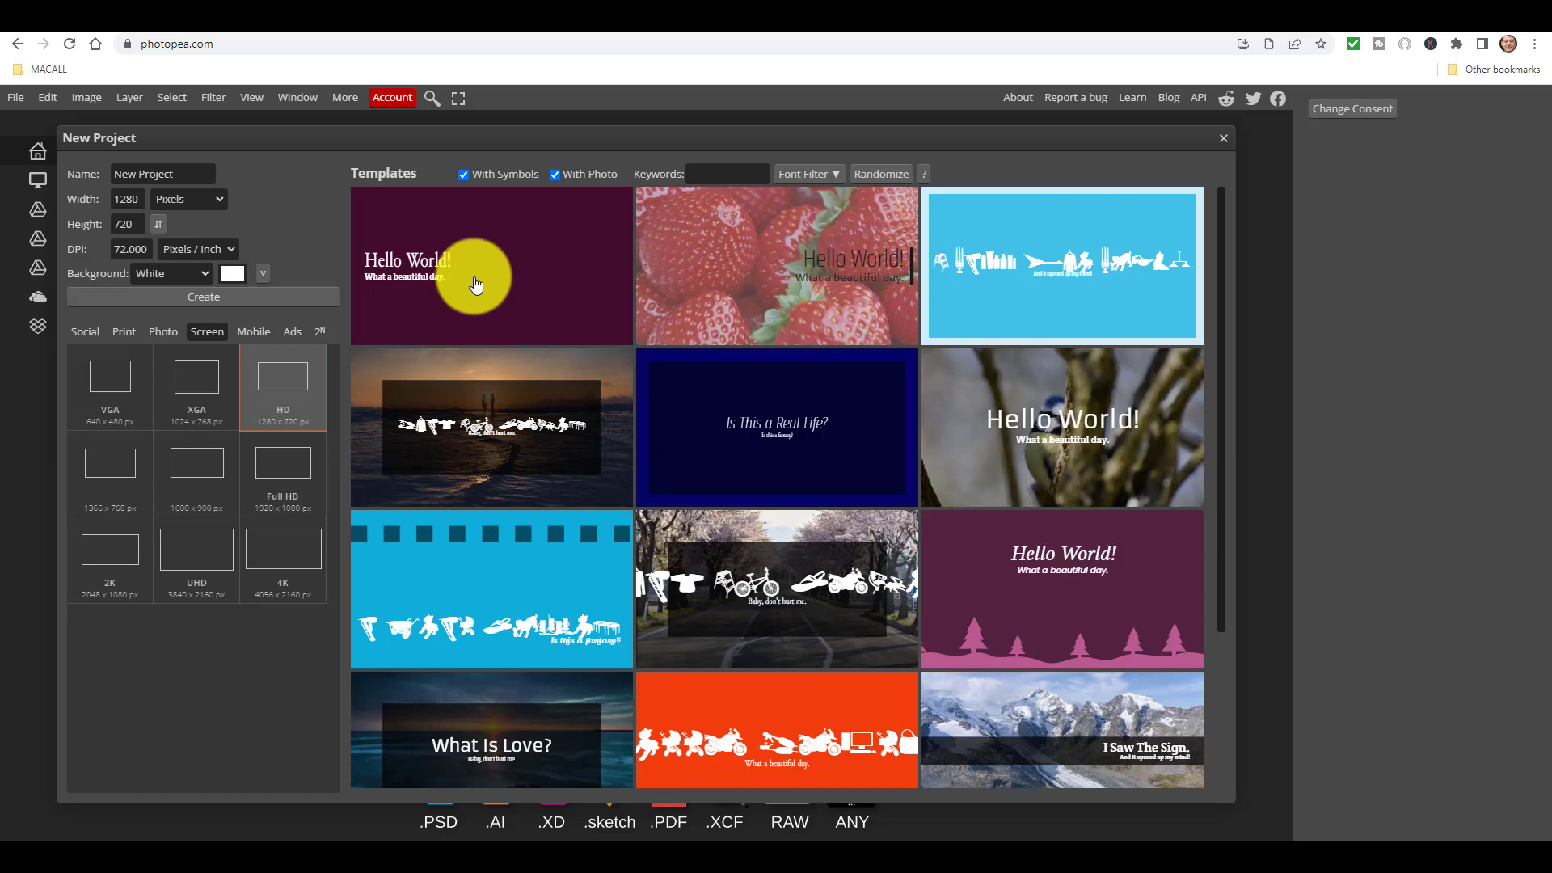
click(1224, 142)
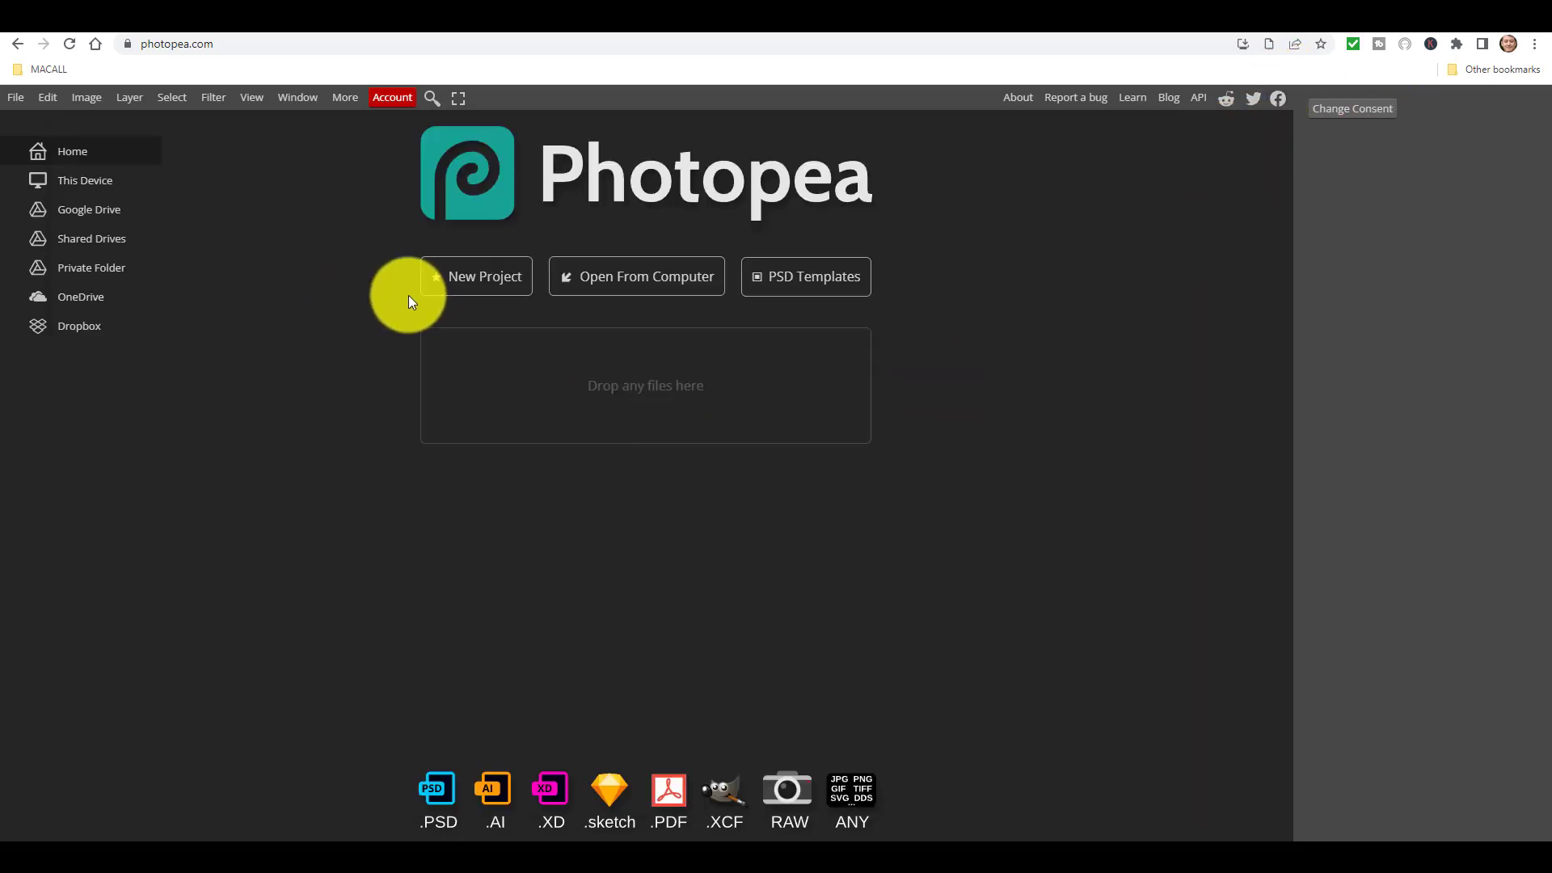
click(644, 283)
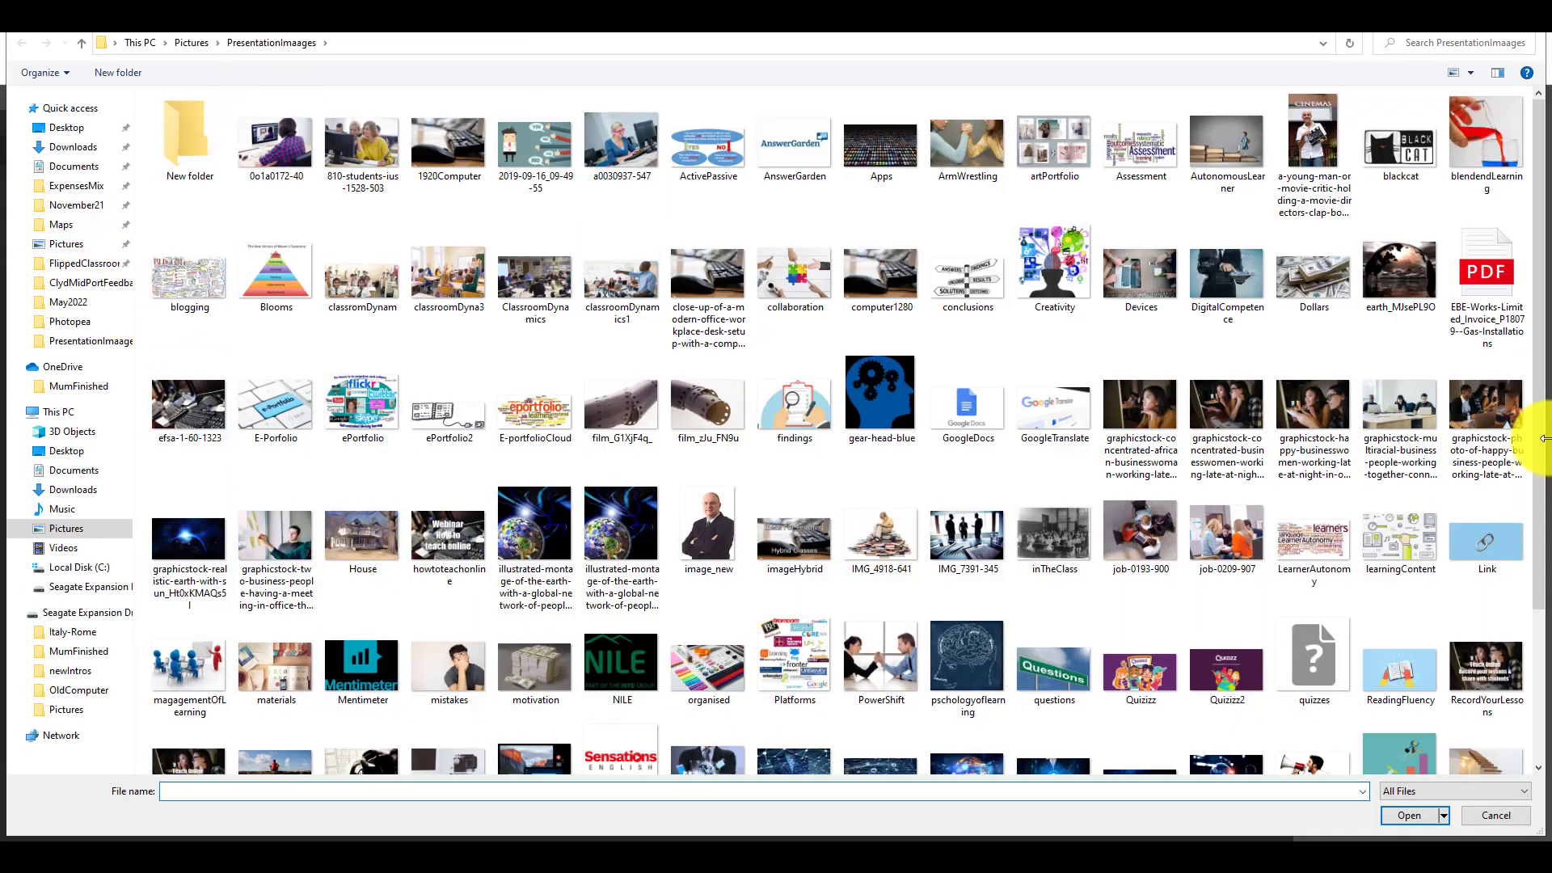
drag(1538, 446, 1523, 588)
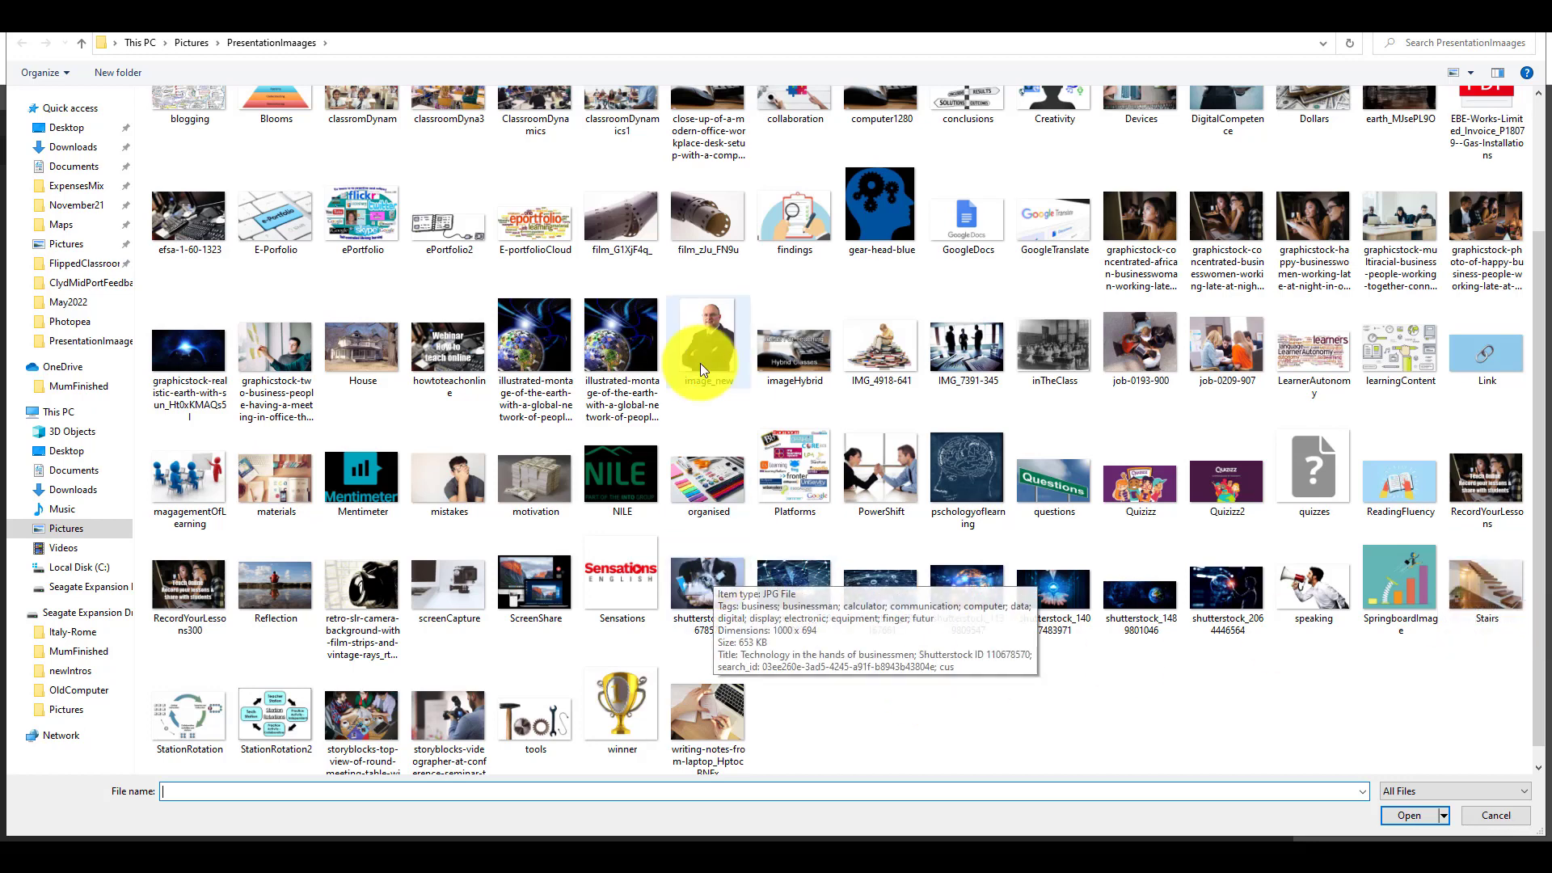
click(700, 585)
click(1411, 817)
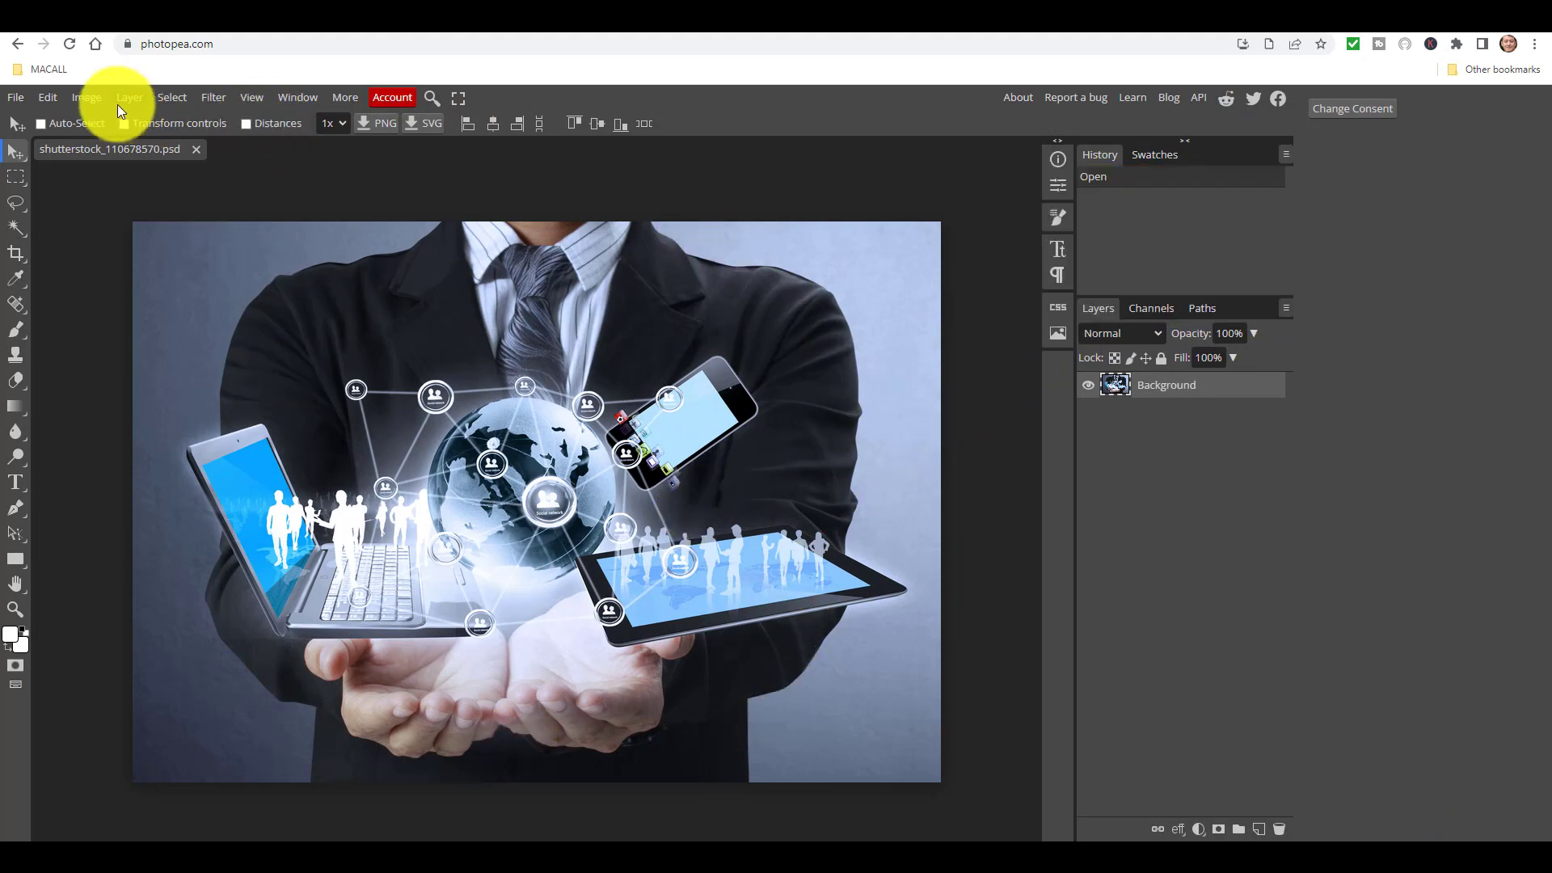
Set the opened picture's image width to 1280 pixels
click(87, 97)
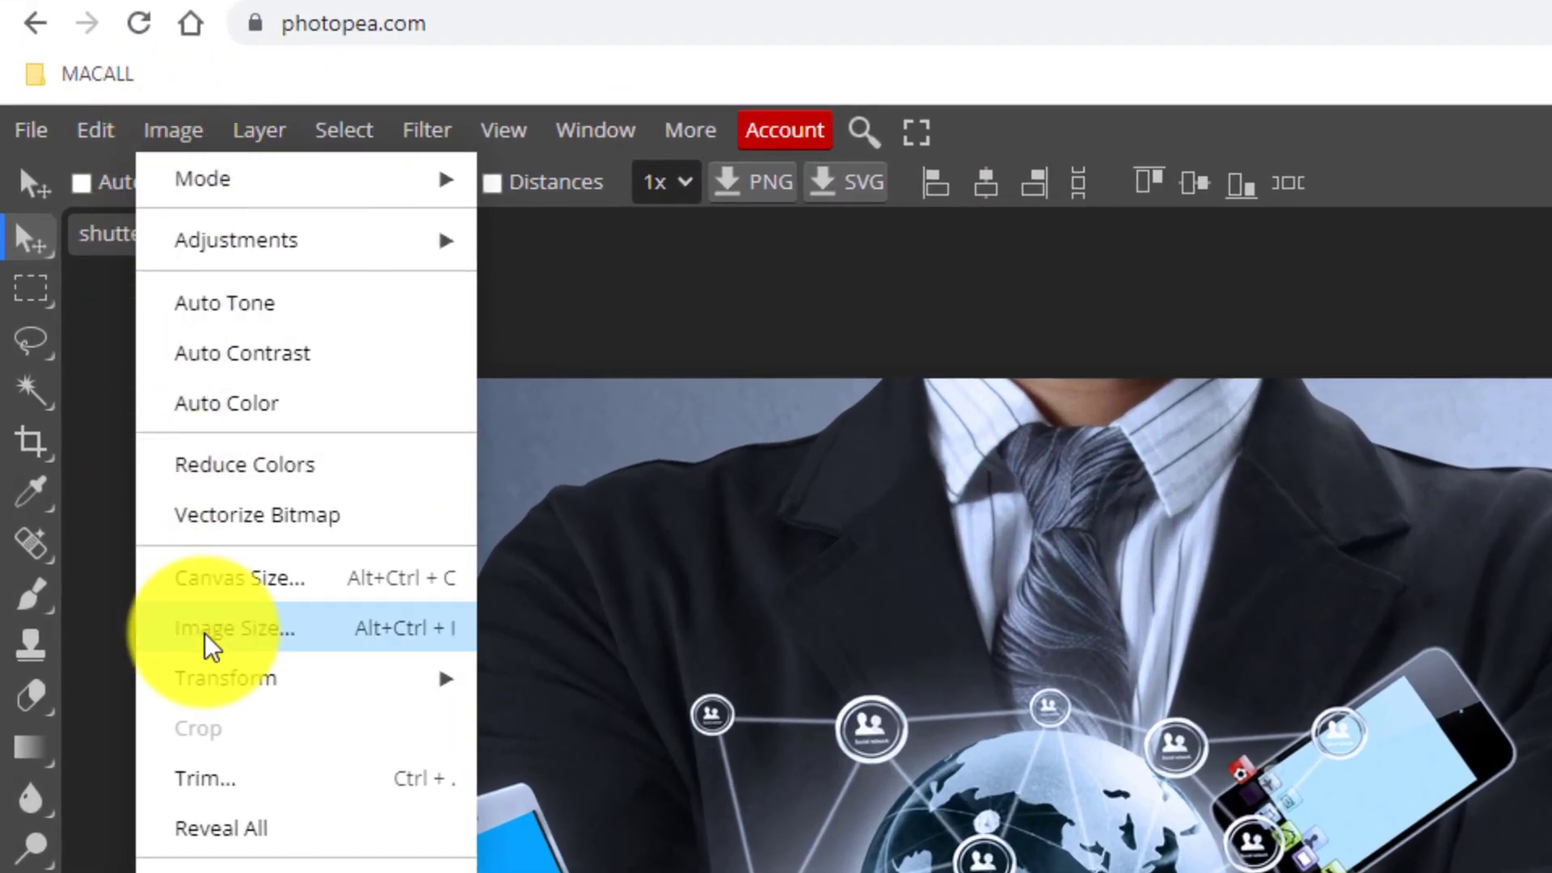
click(208, 644)
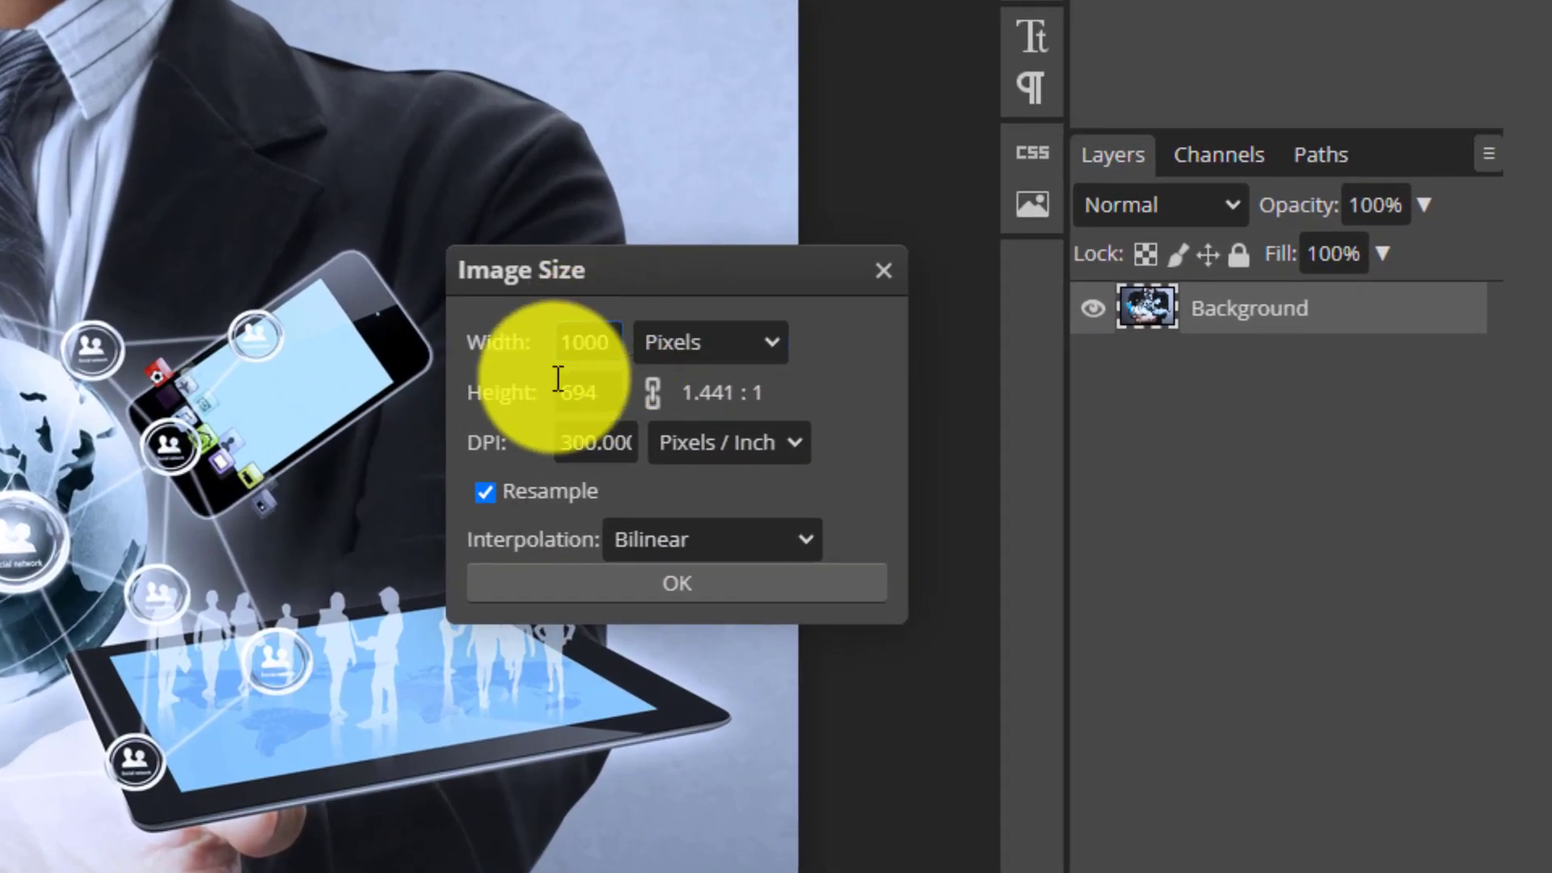
click(592, 404)
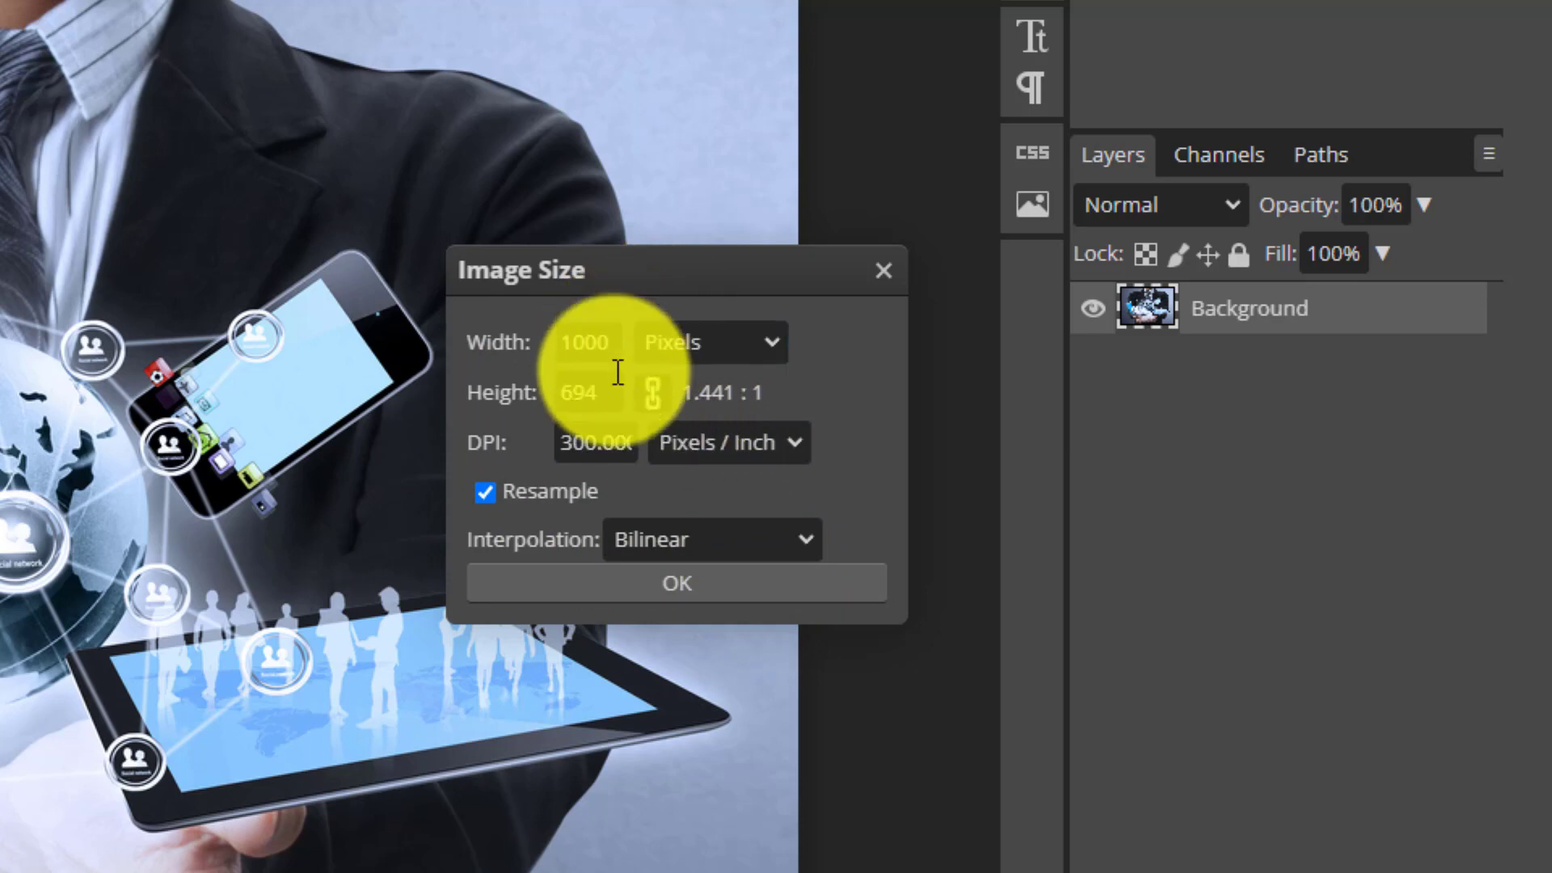
click(616, 339)
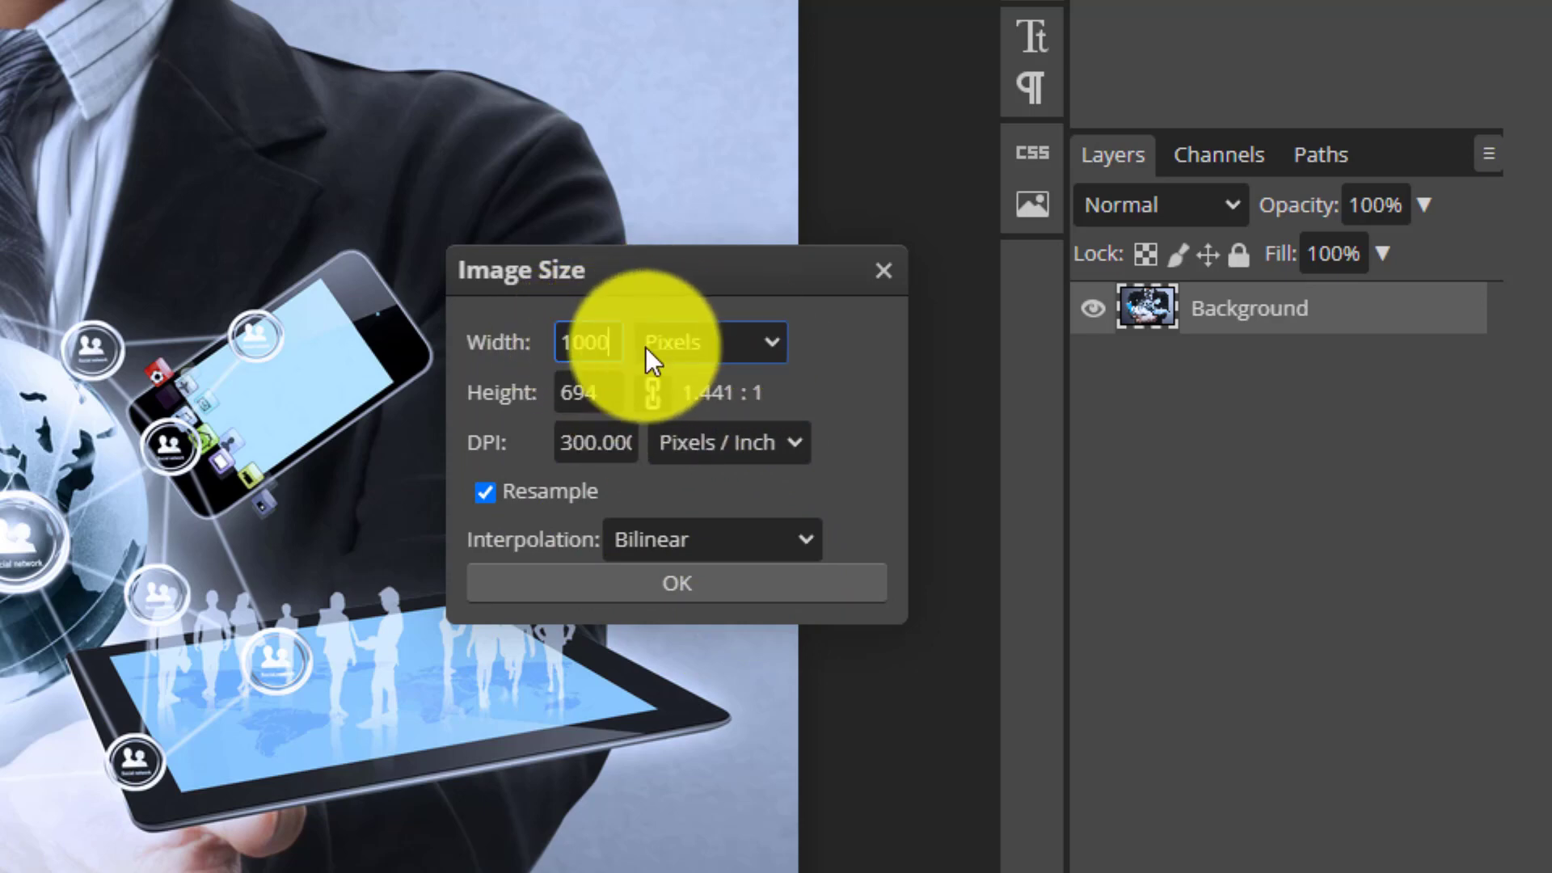
key(BackSpace)
key(BackSpace)
key(BackSpace)
text(28)
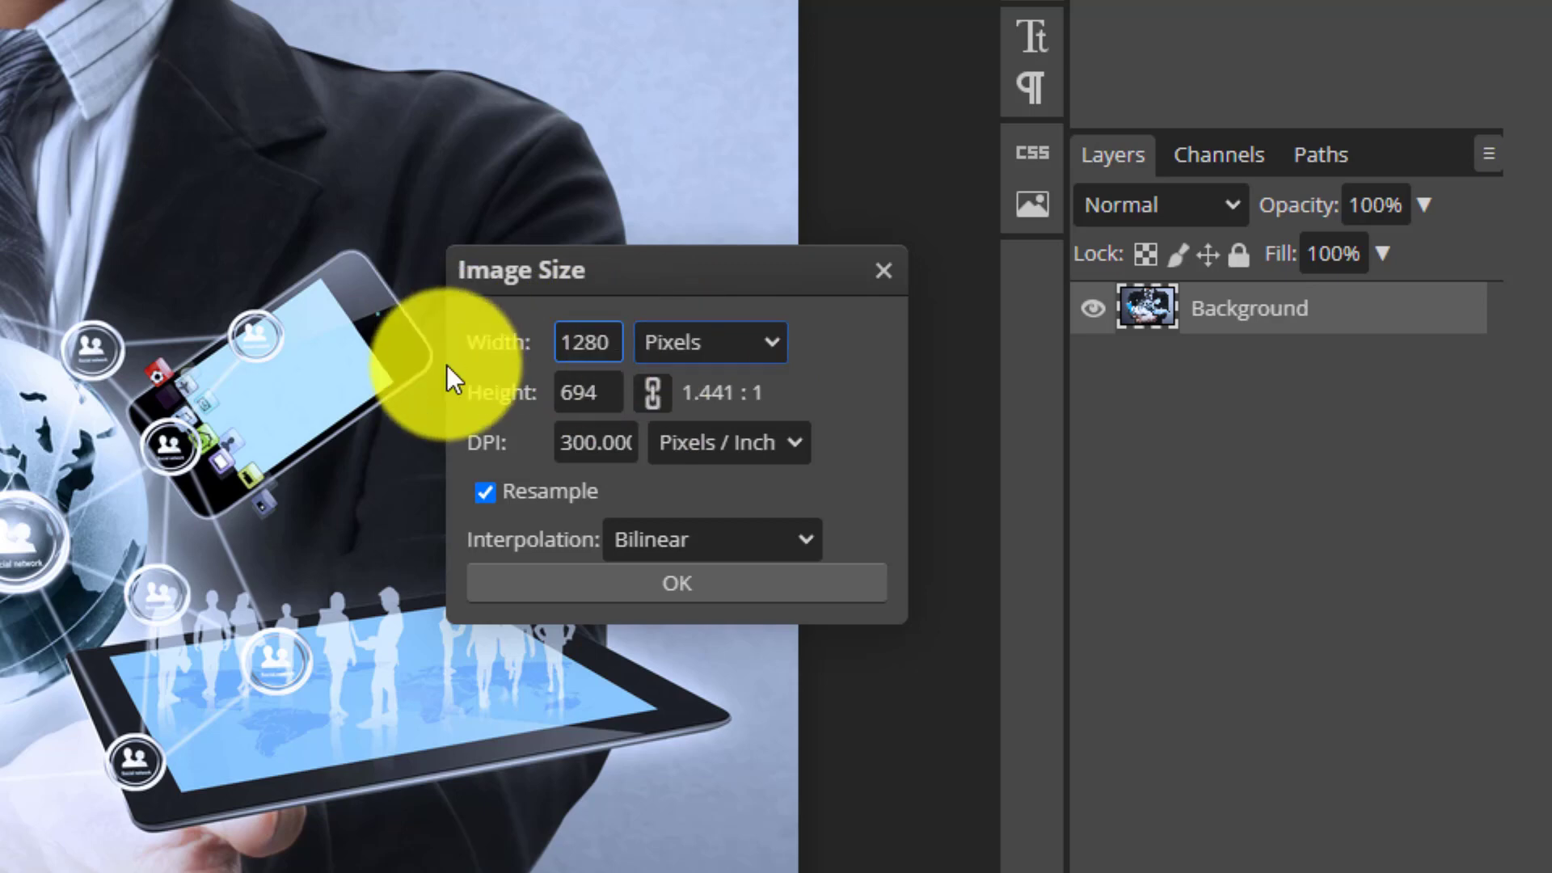
Unlink the width and height proportions, set the image height to 720 pixels and apply the resize
click(617, 396)
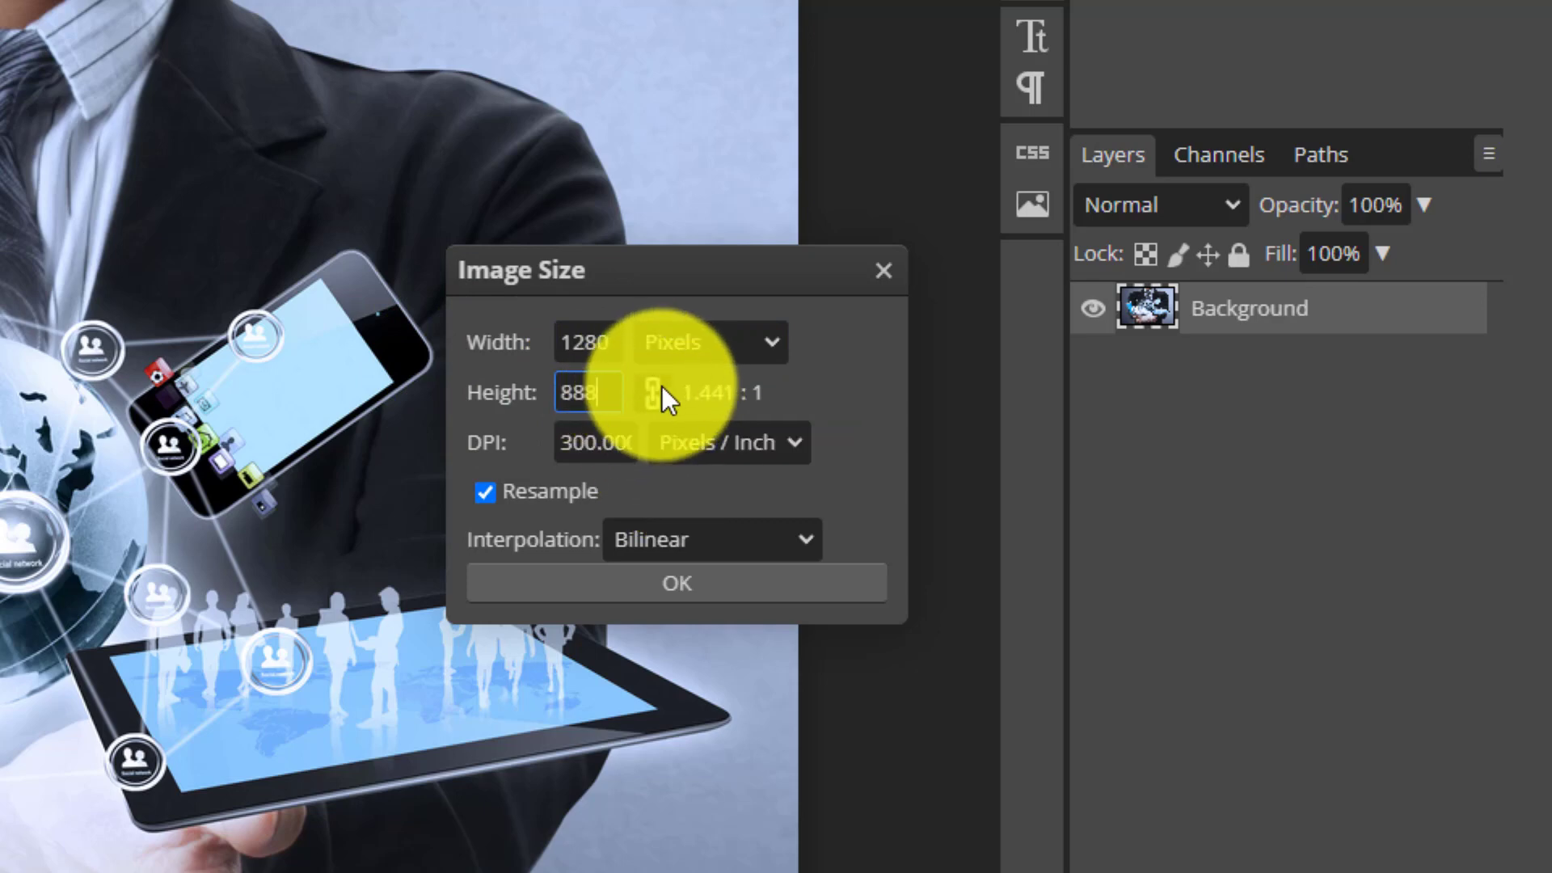
click(656, 392)
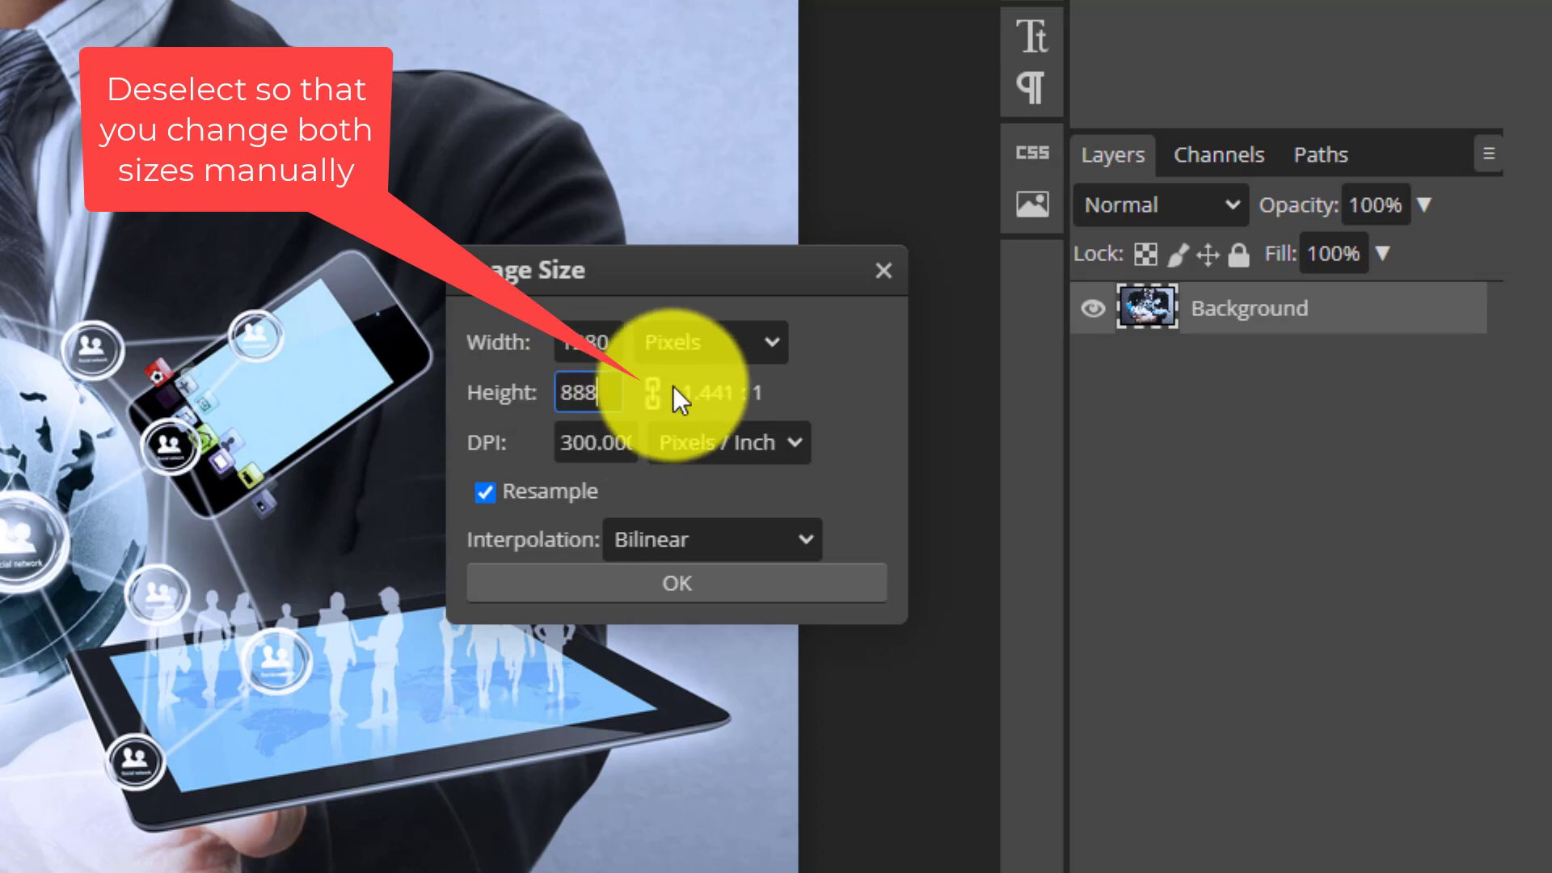
key(BackSpace)
key(BackSpace)
key(BackSpace)
text(720)
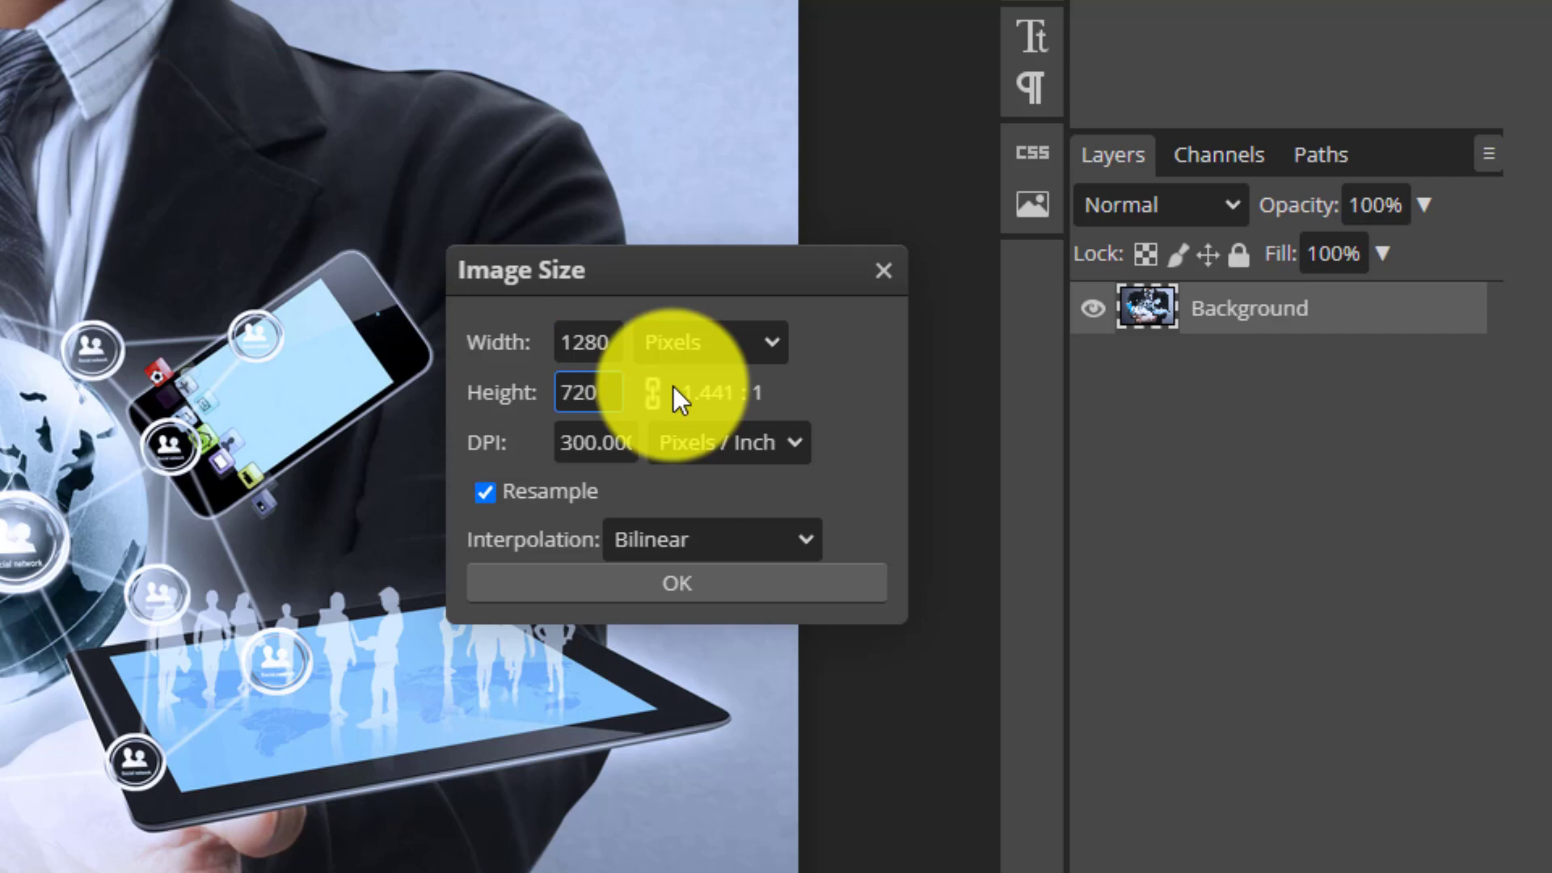
click(684, 578)
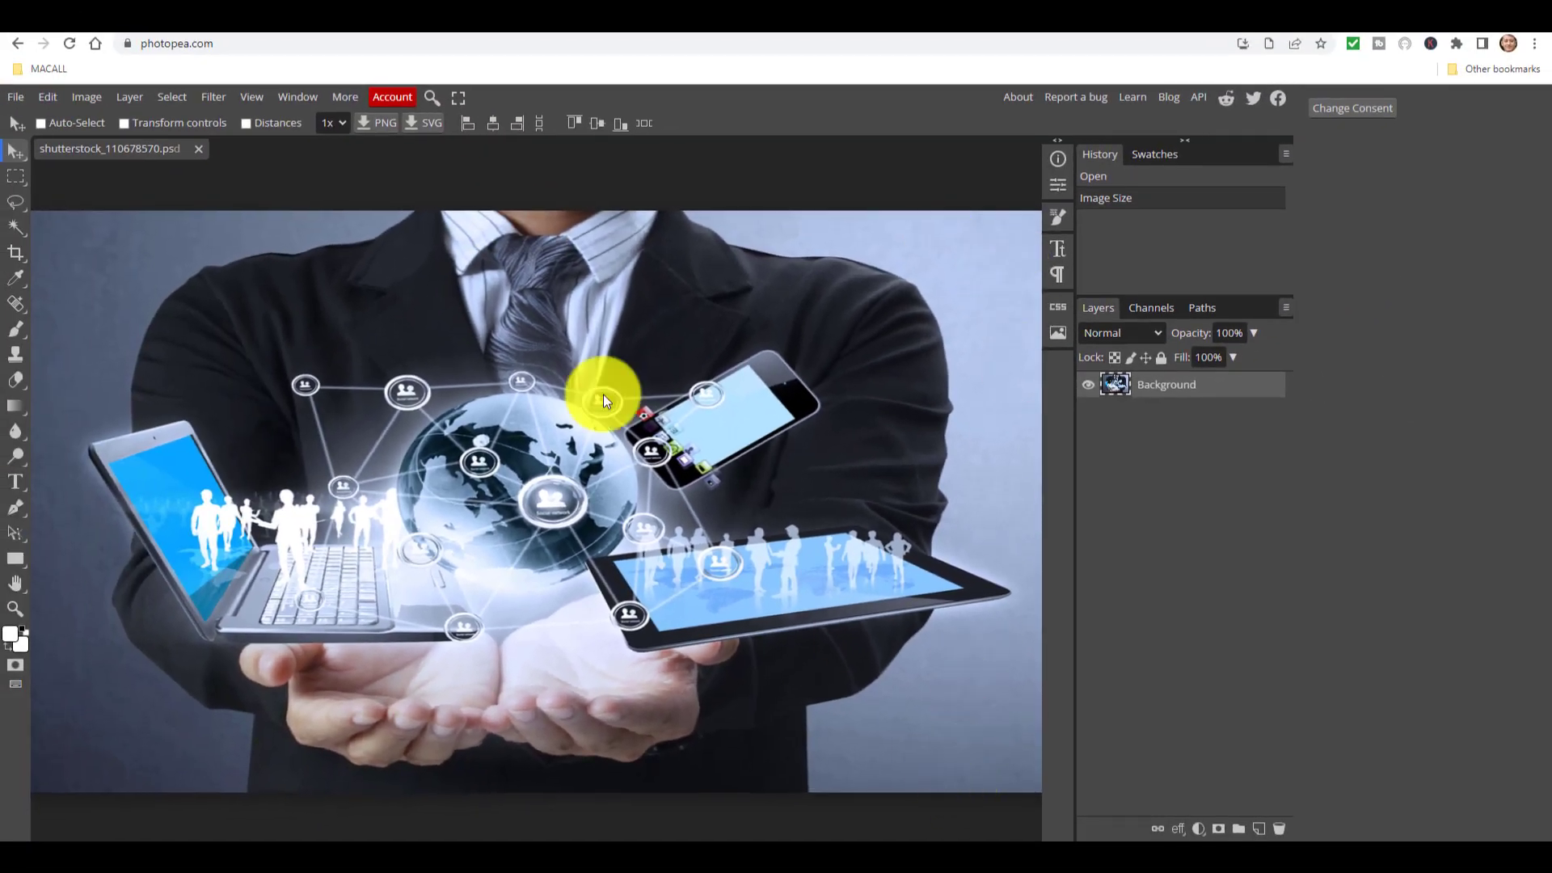
Check the resized picture's width and height in the image size settings
click(84, 97)
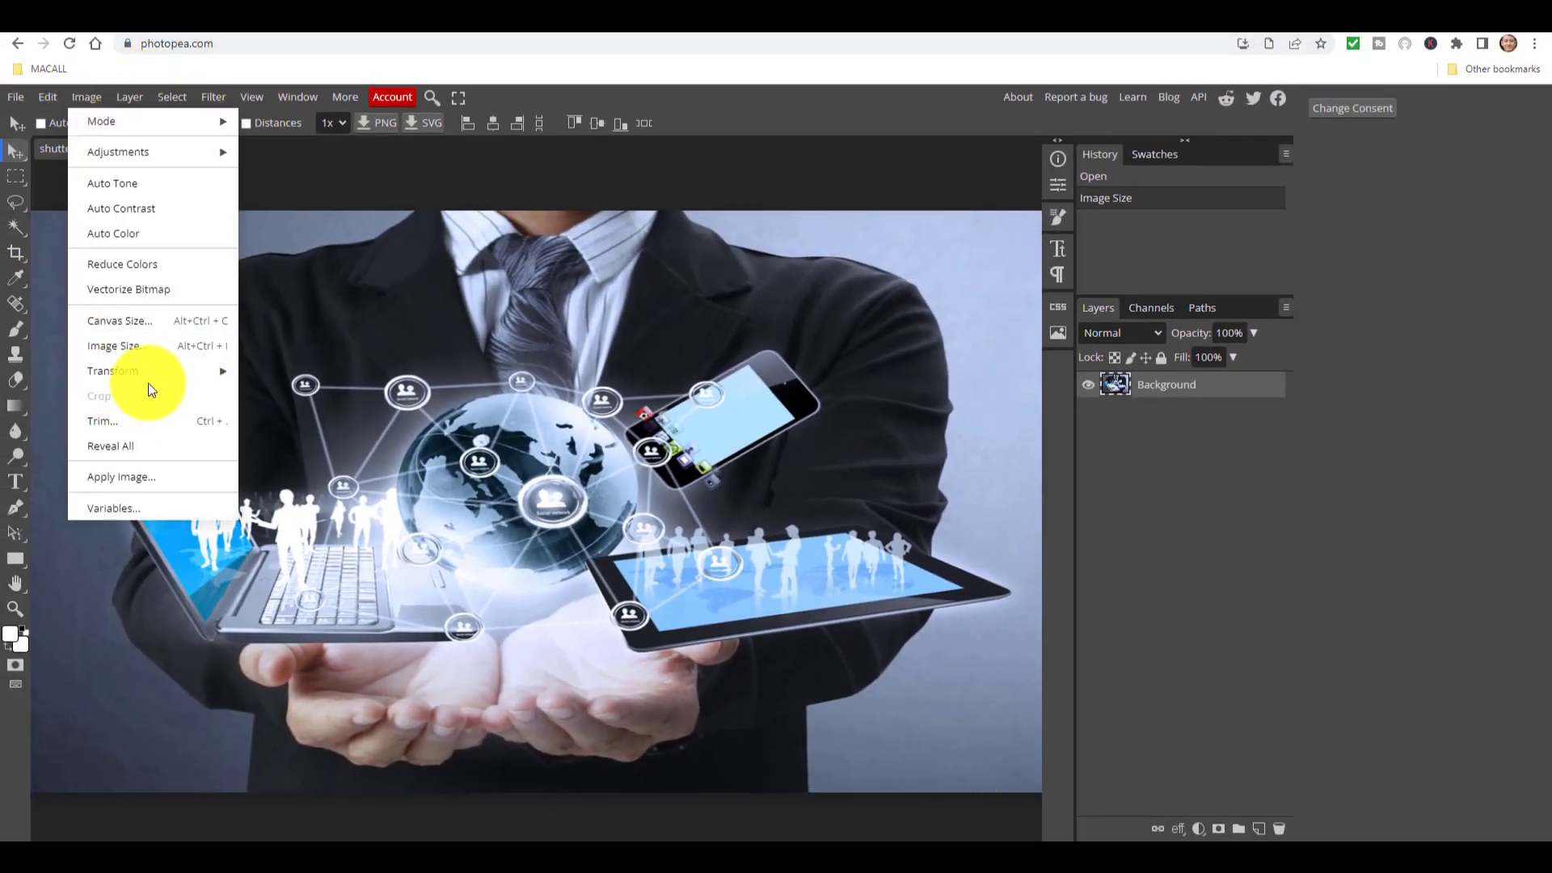
click(118, 347)
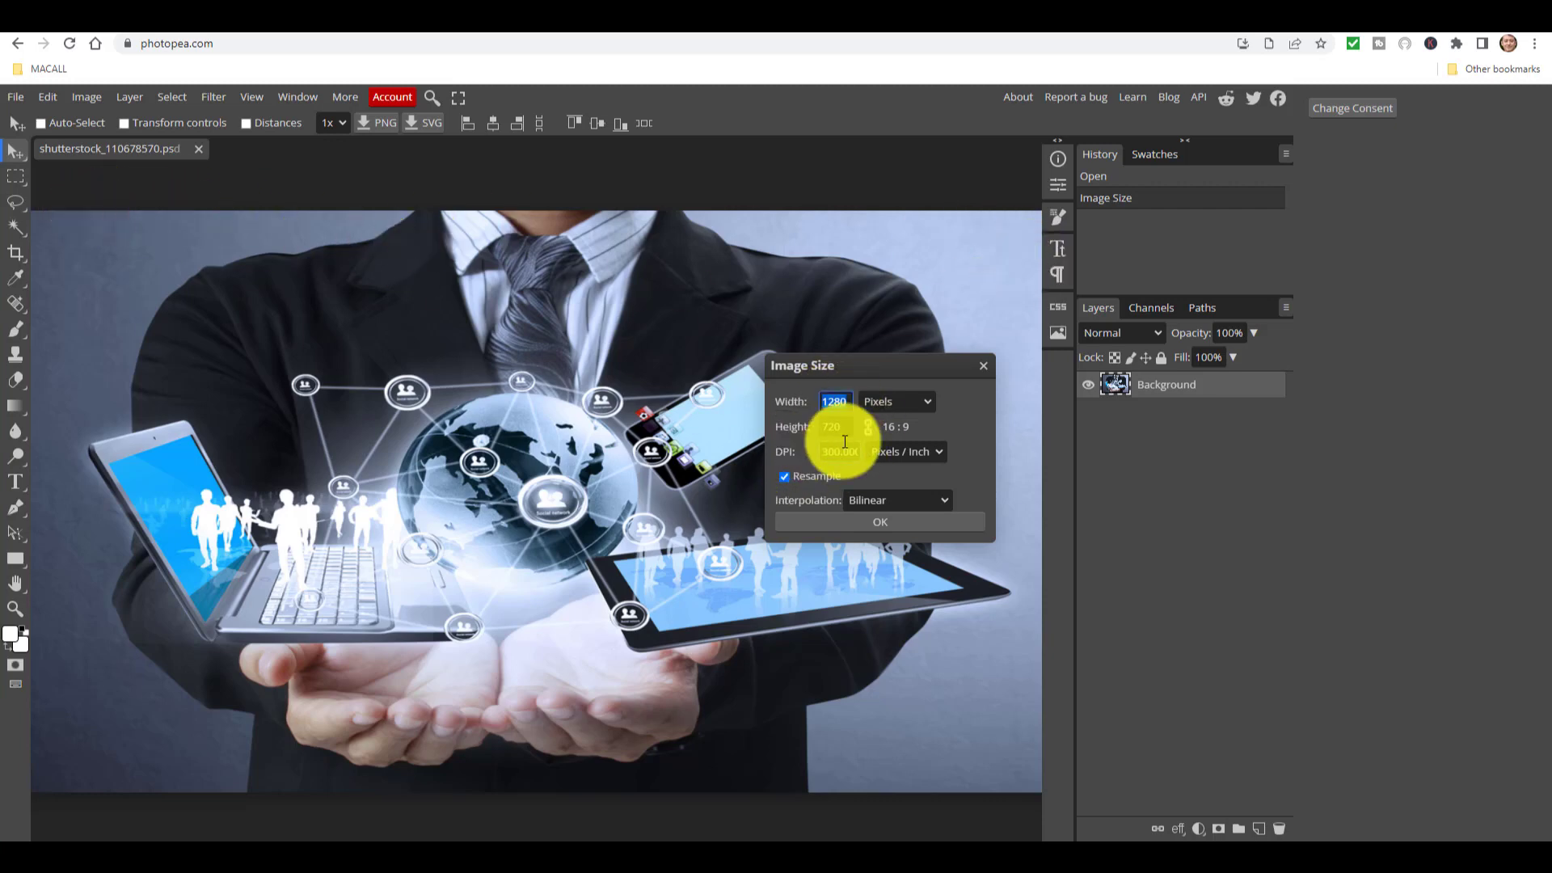
click(886, 518)
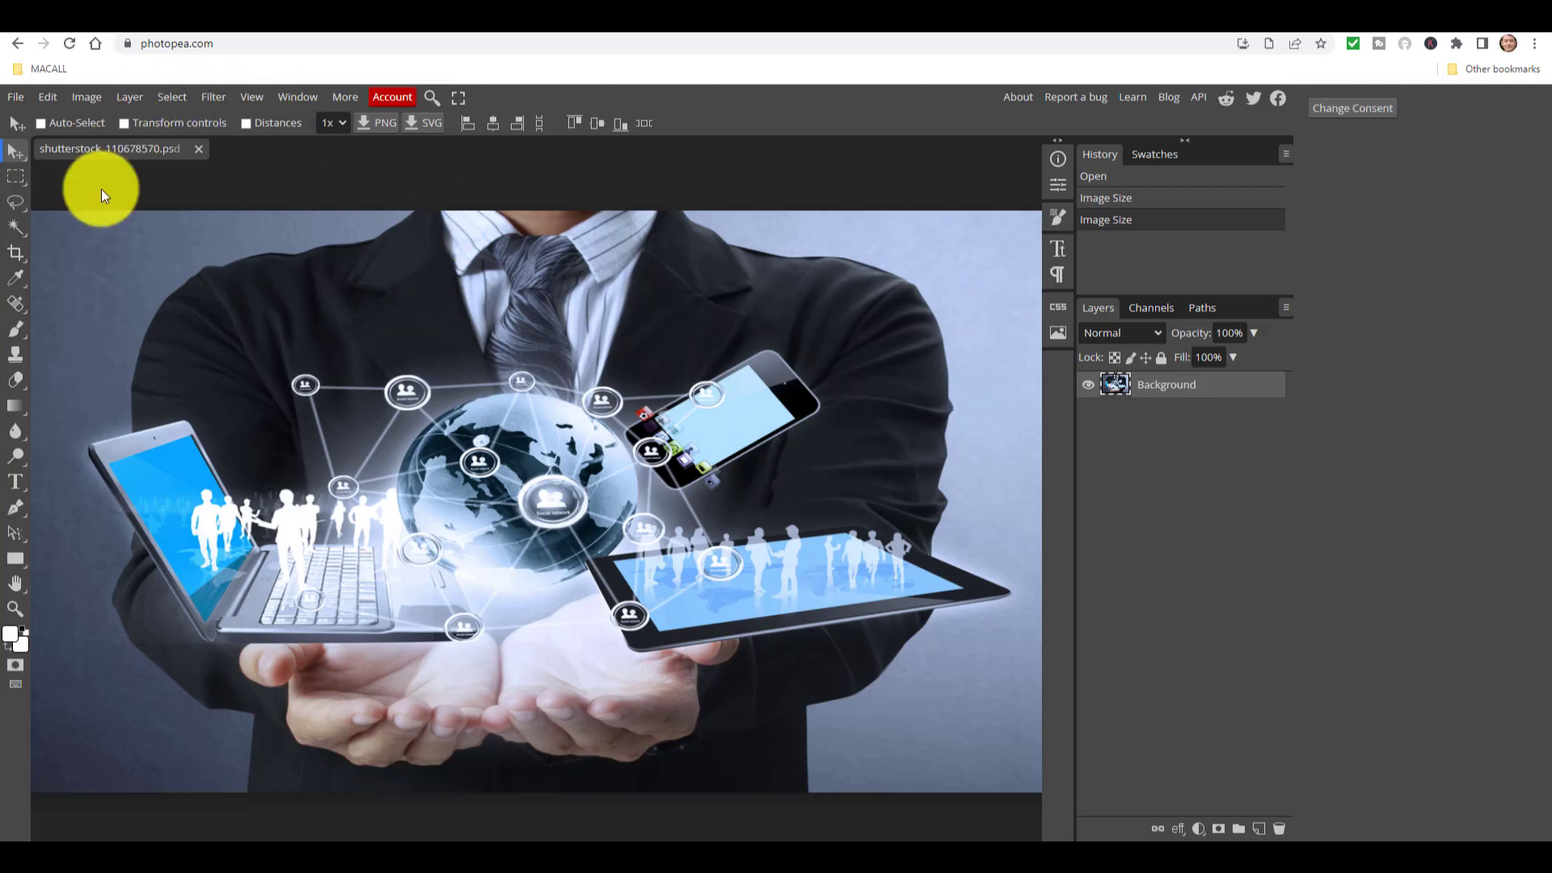
Add the text "Moodle Training" near the upper edge of the picture
click(11, 482)
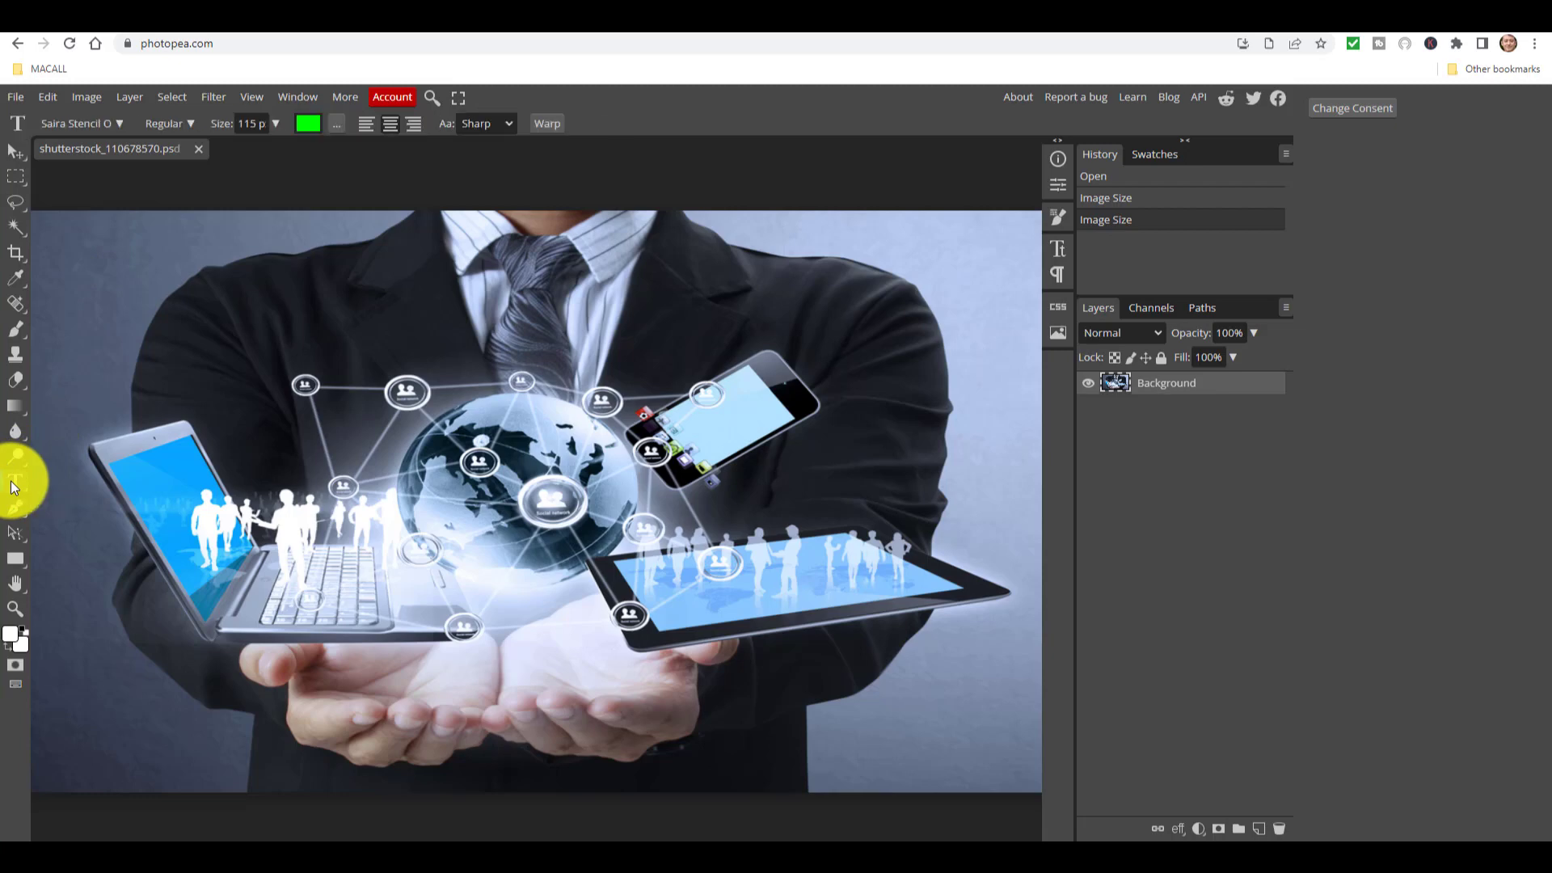
click(346, 293)
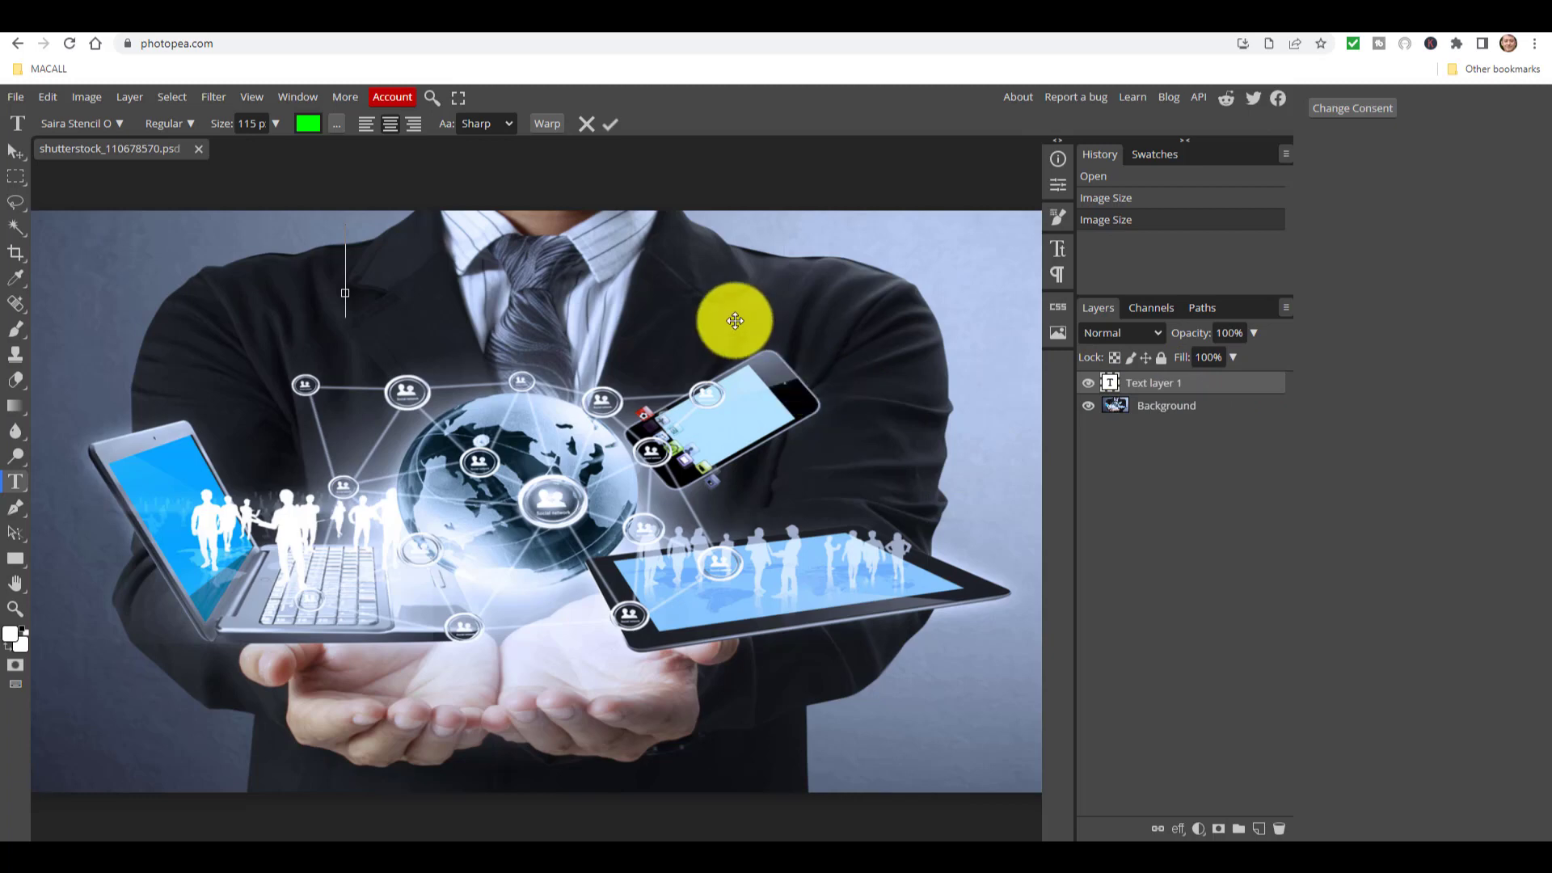
text(M)
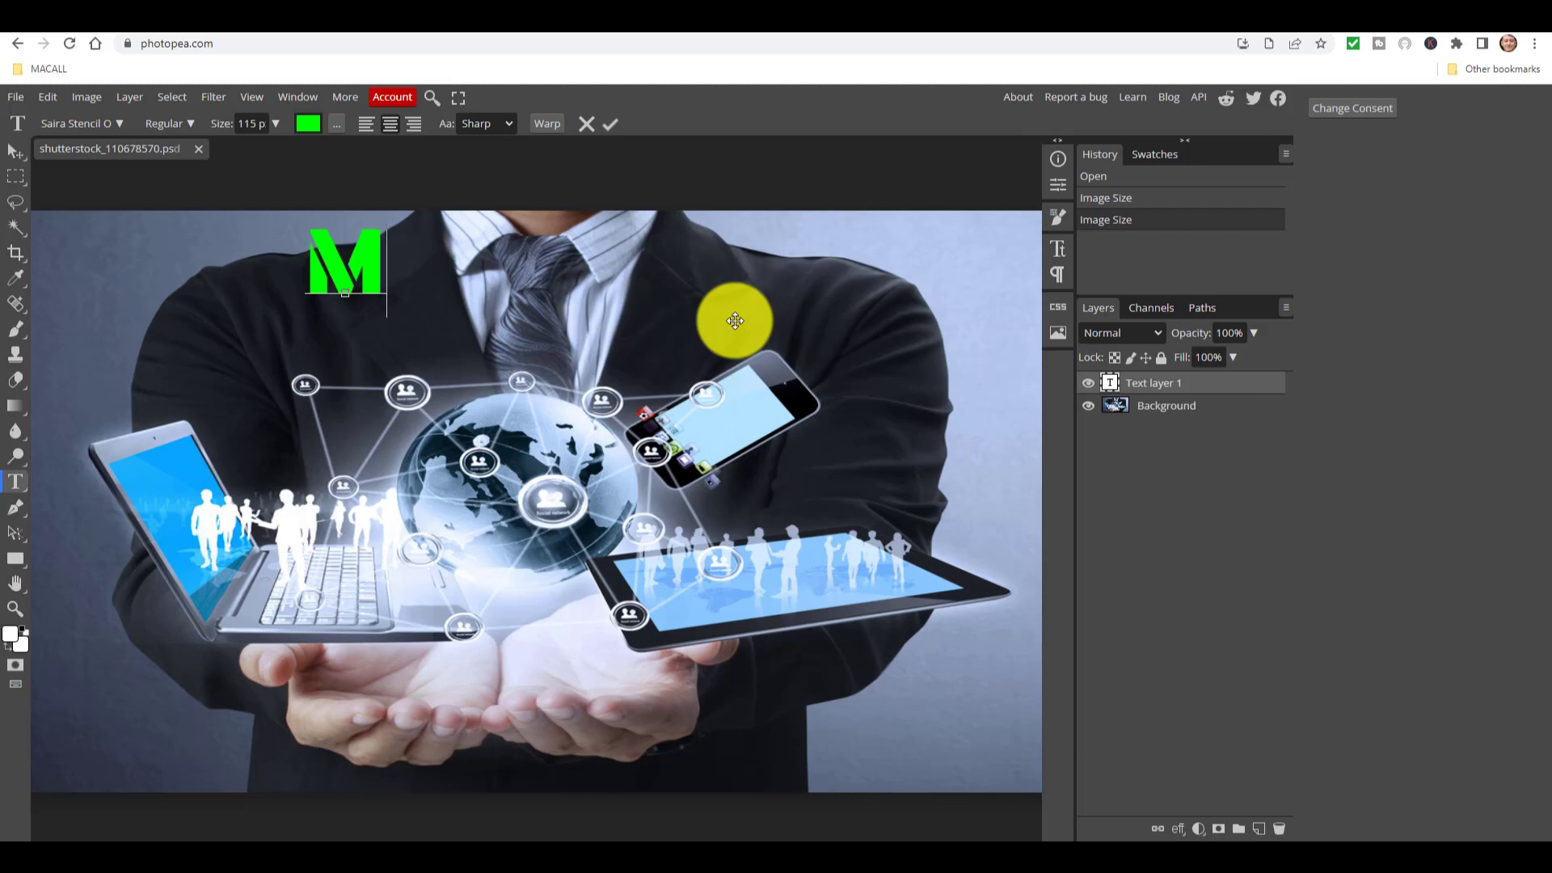
text(oodle Training)
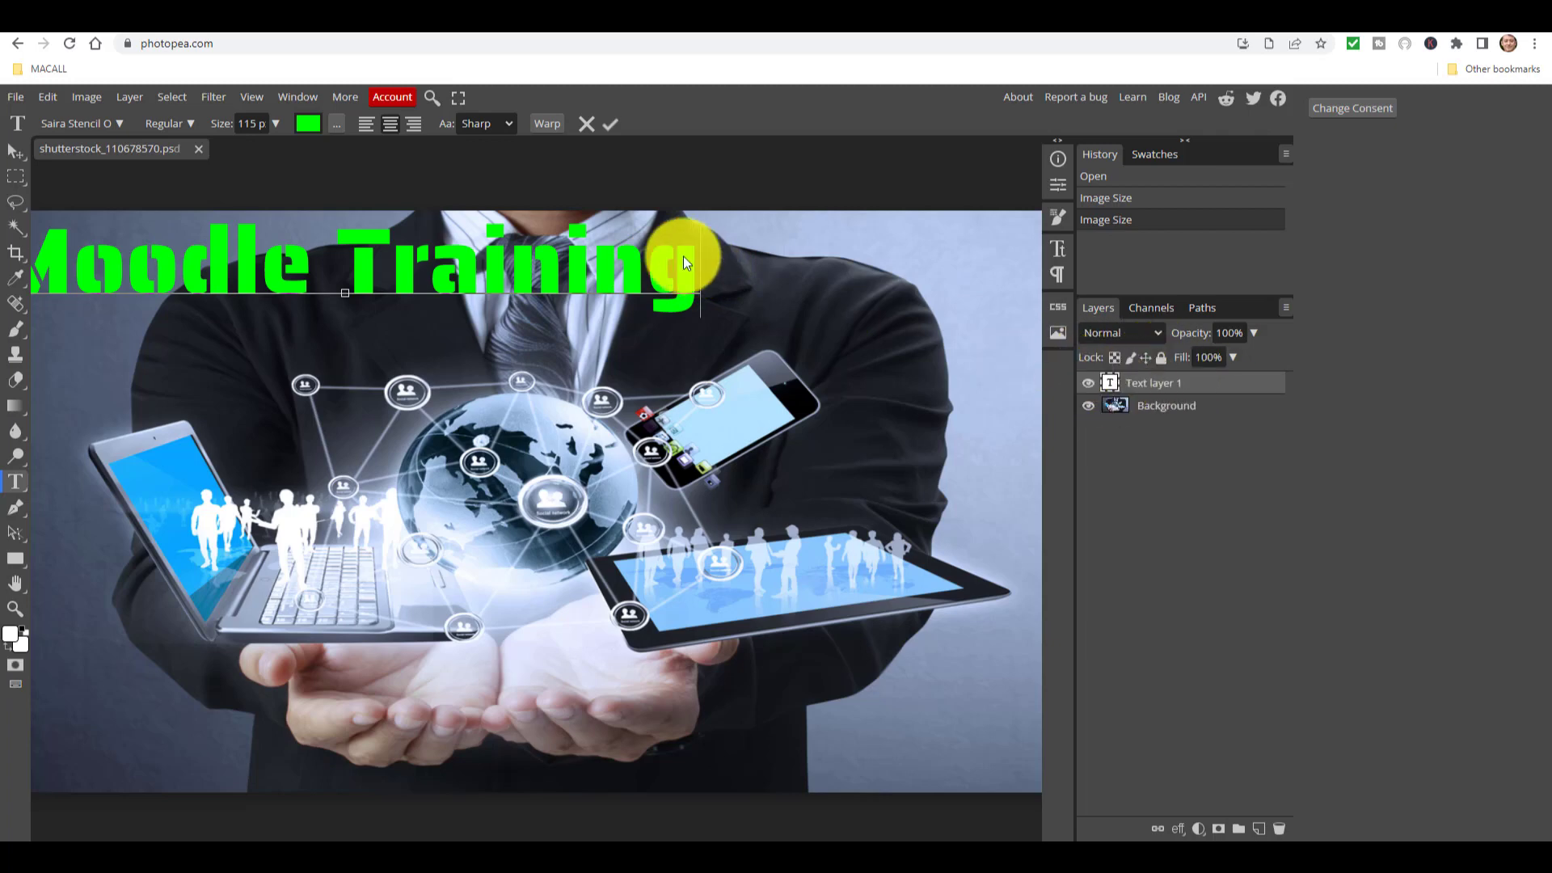
Change the colour of the whole Moodle Training text to white (ffffff)
drag(695, 263, 93, 266)
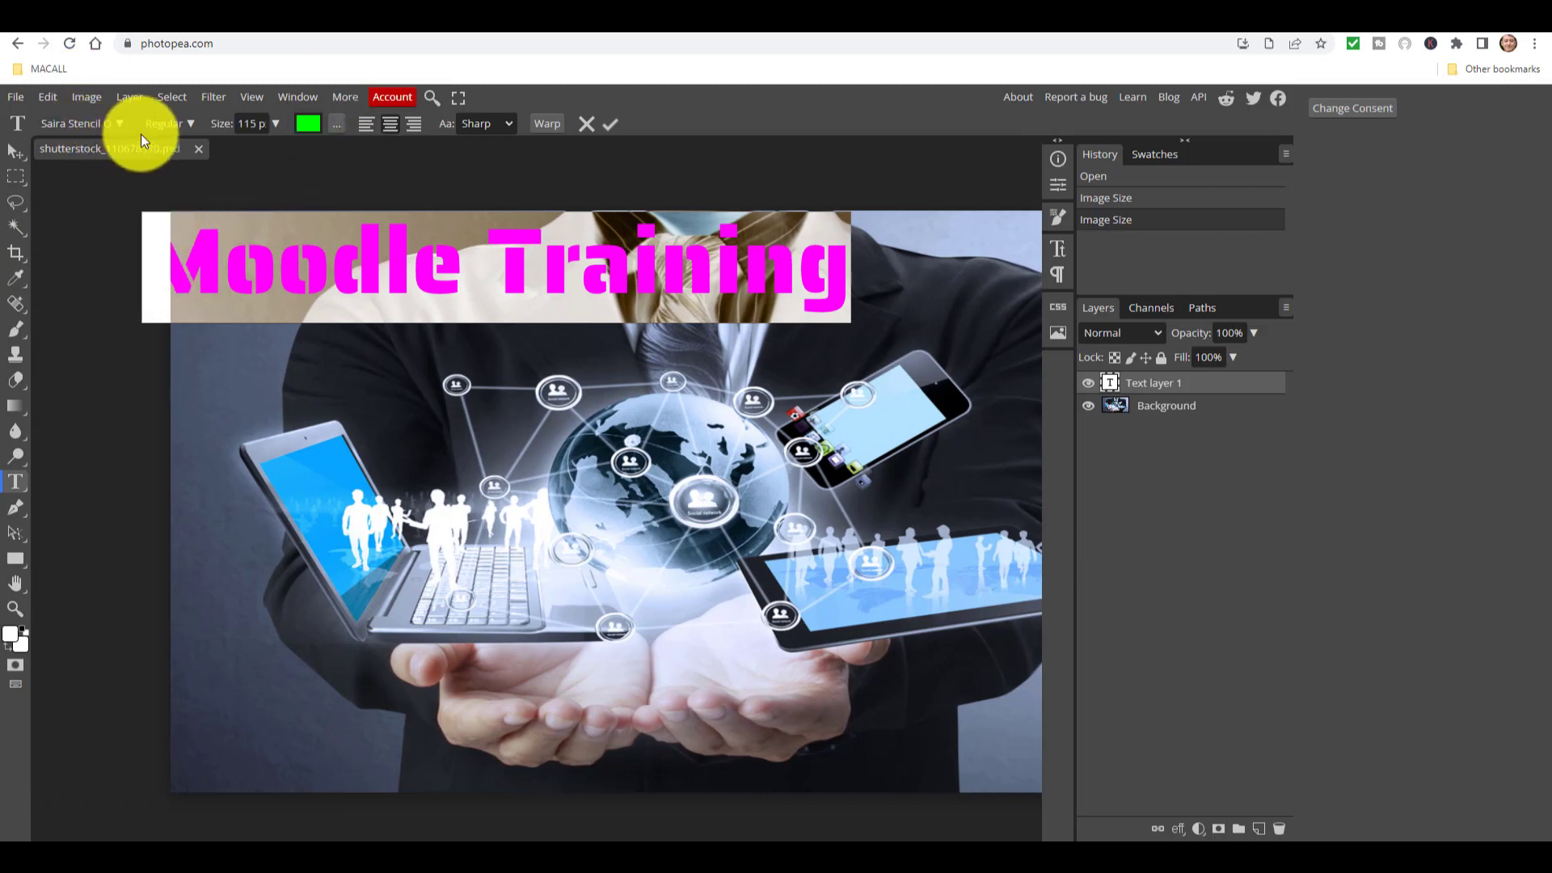
click(308, 124)
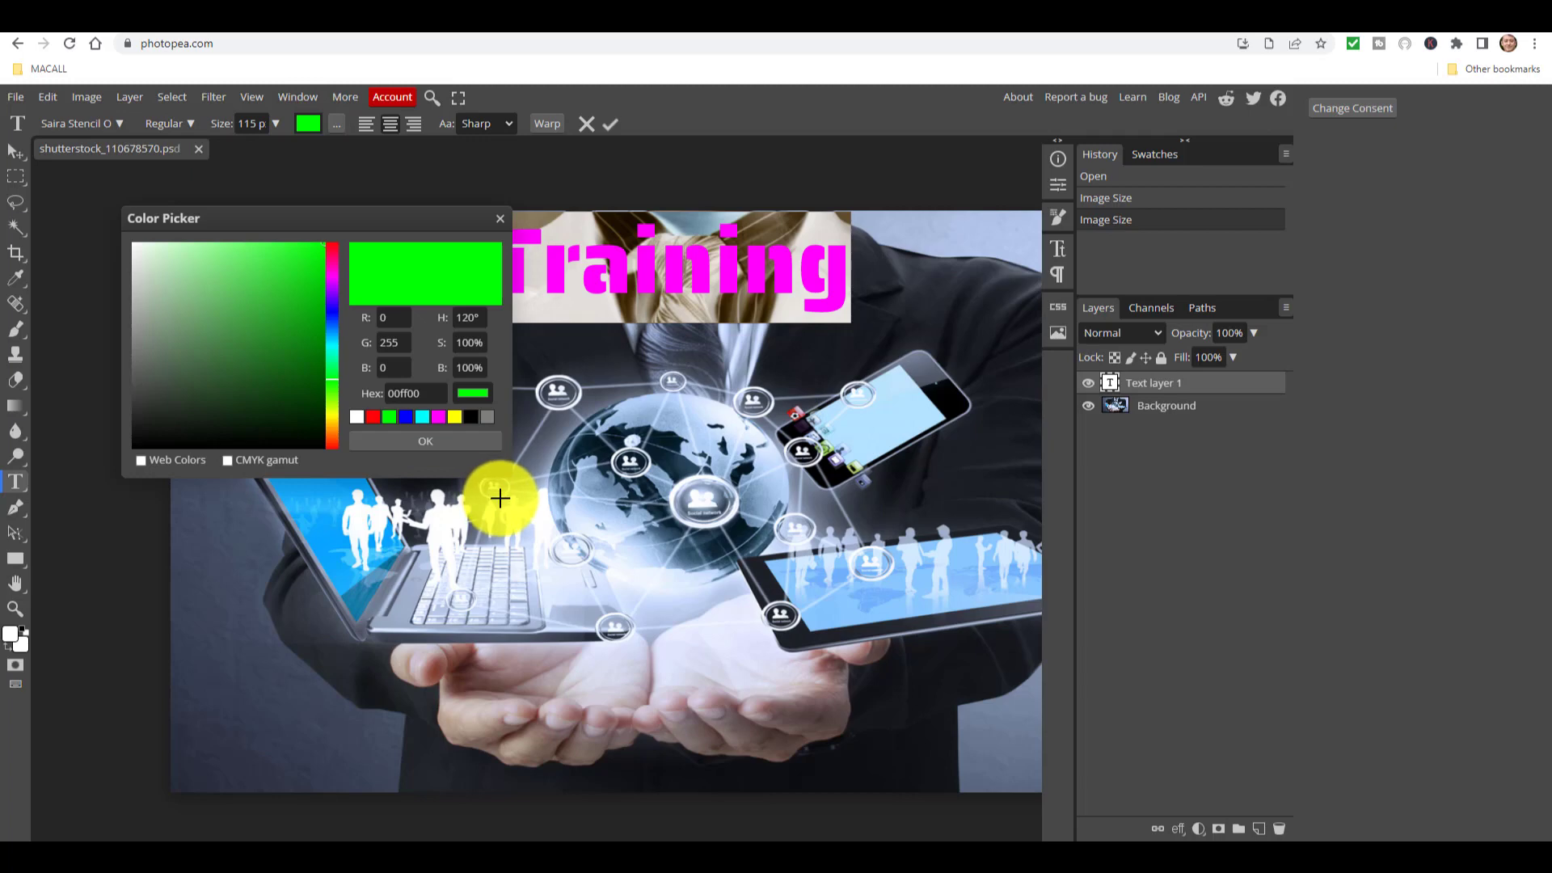
click(358, 418)
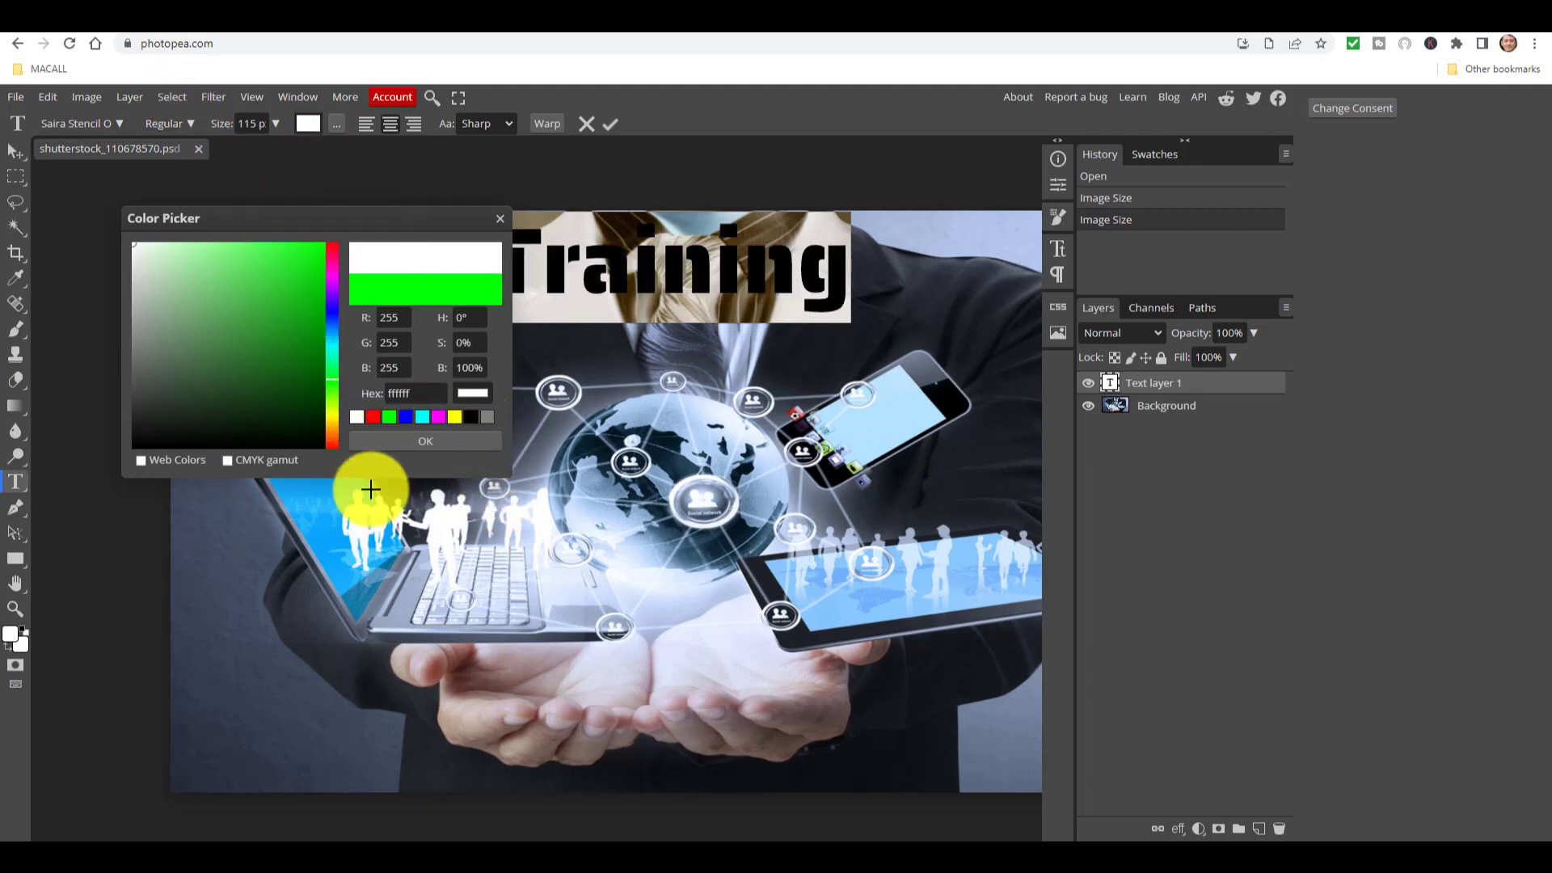
click(425, 440)
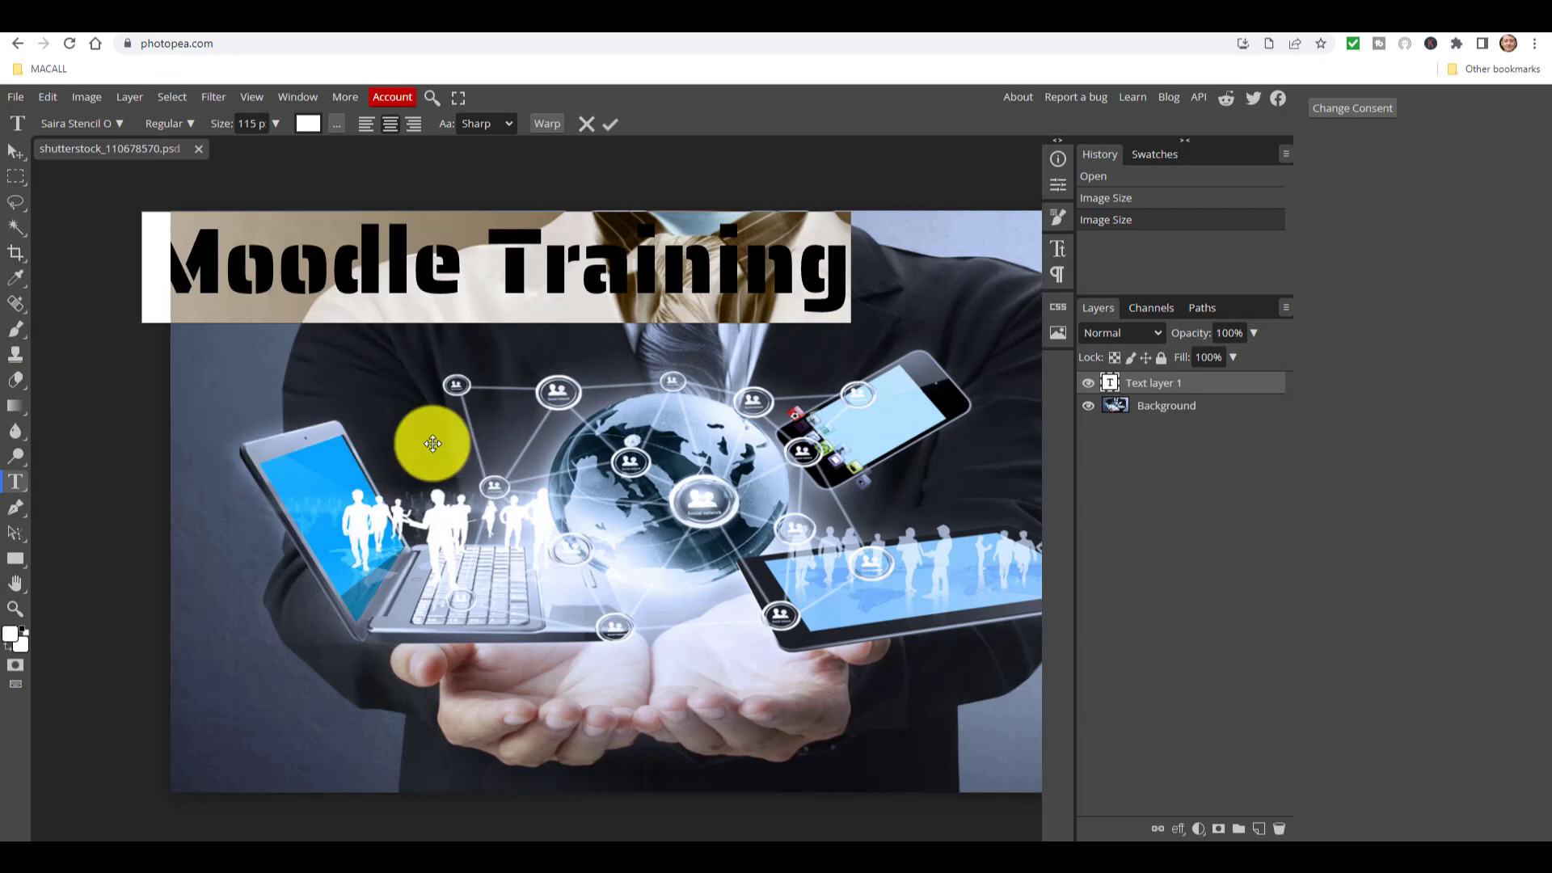
Change the font of the Moodle Training text to Oswald Stencil
click(73, 126)
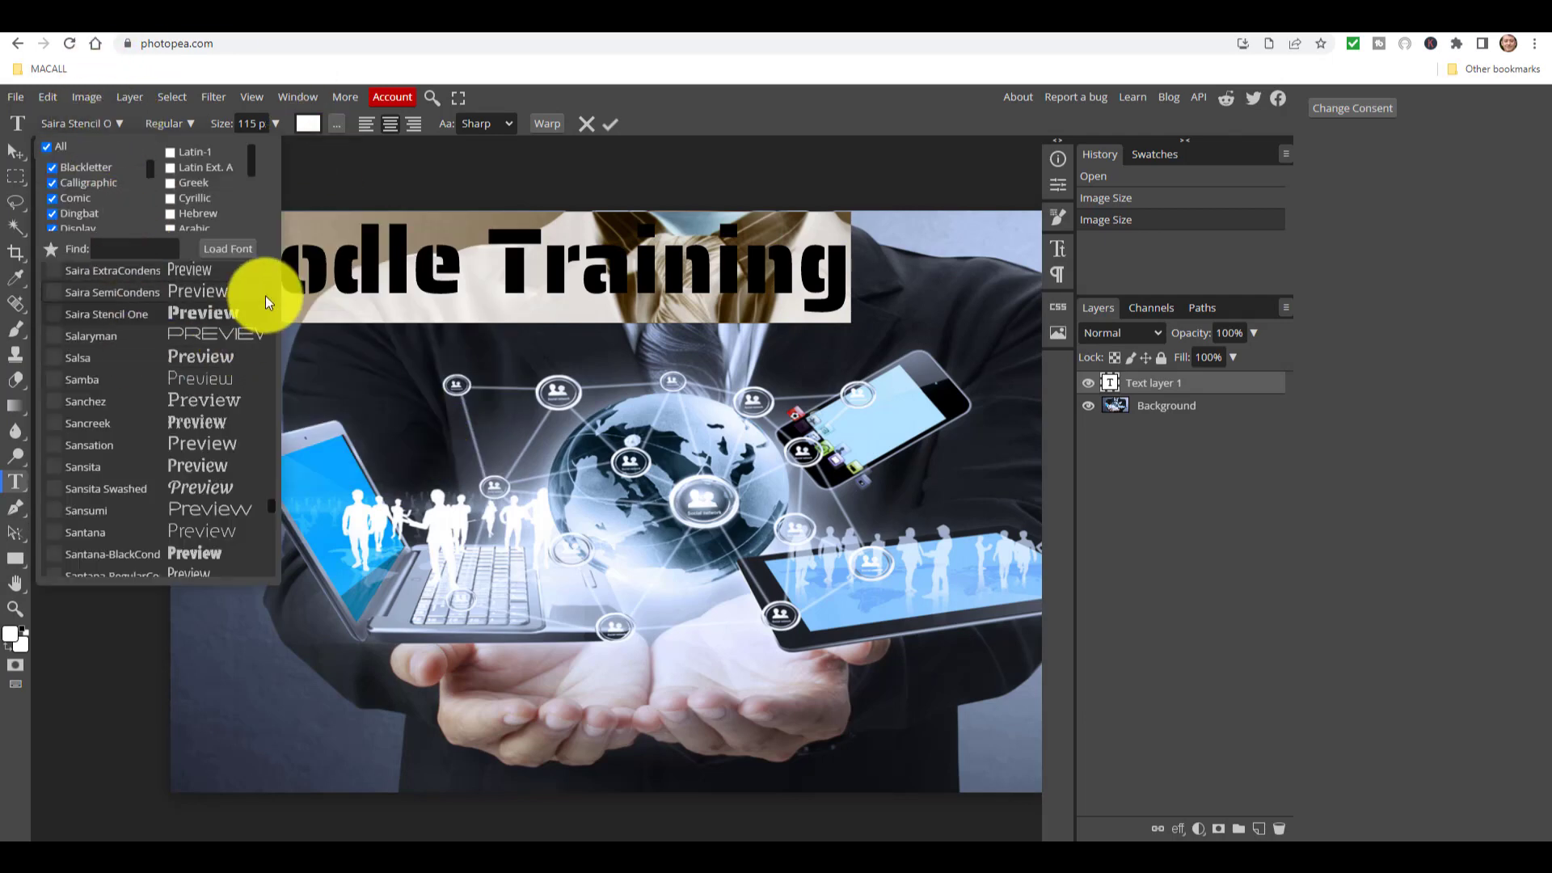
scroll(272, 501, up, 15)
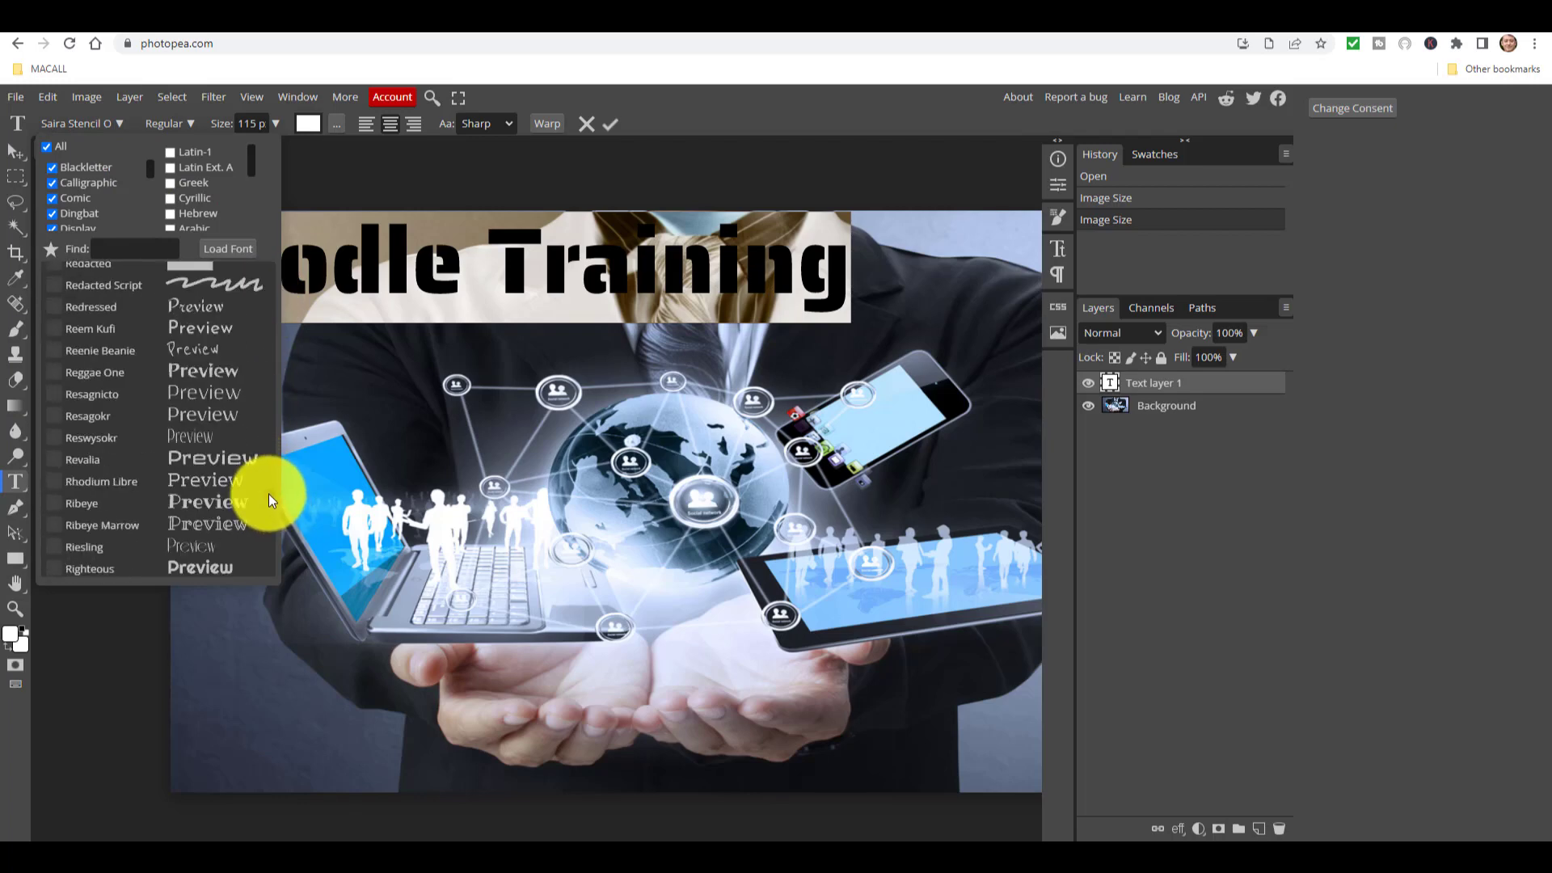
scroll(268, 488, up, 20)
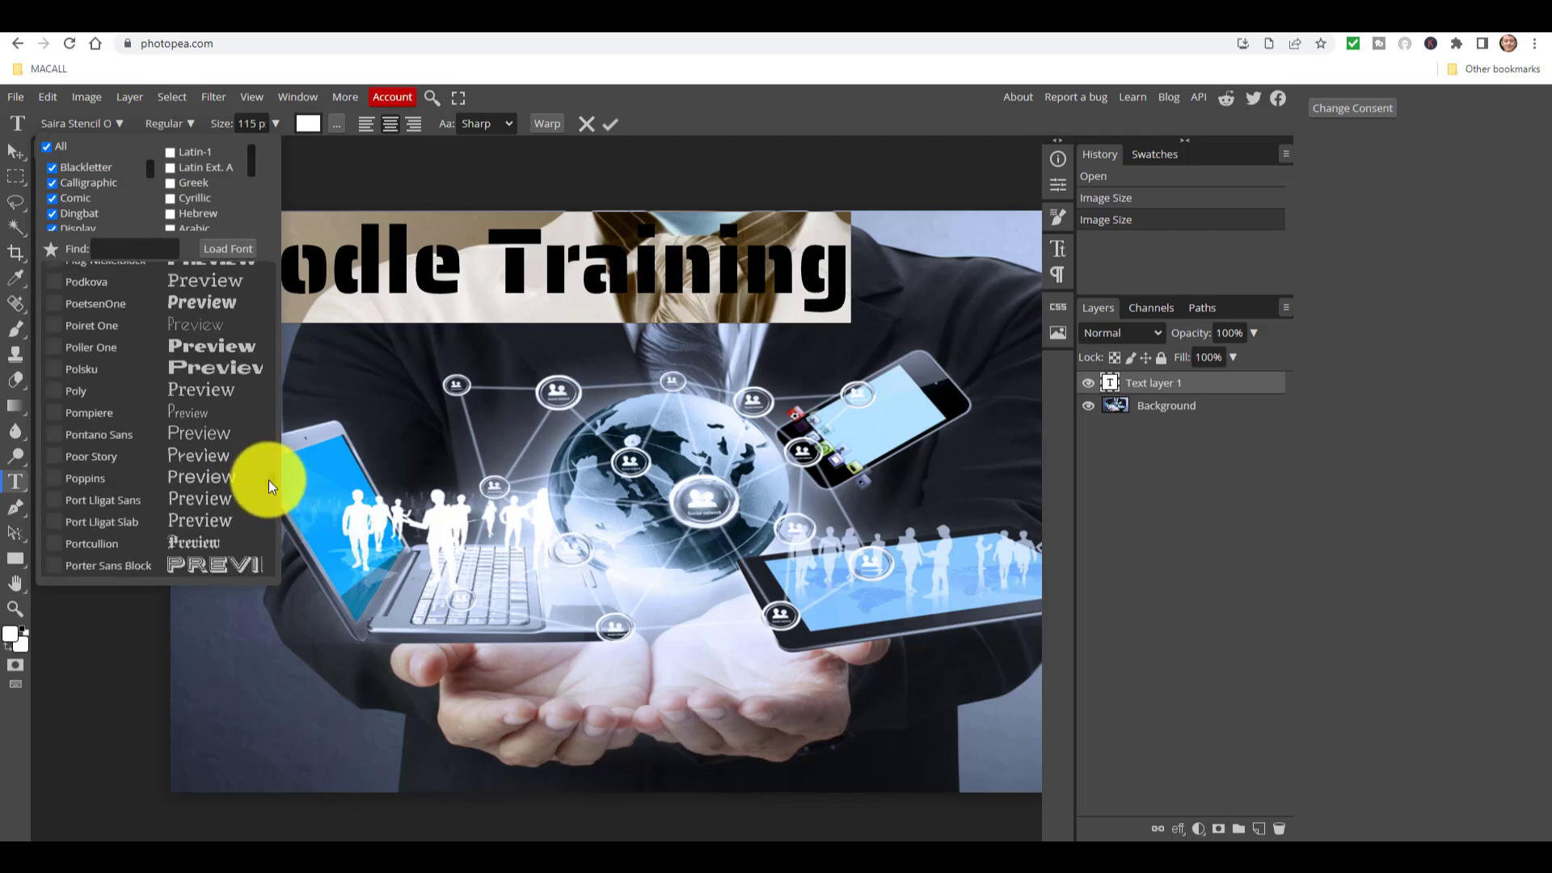
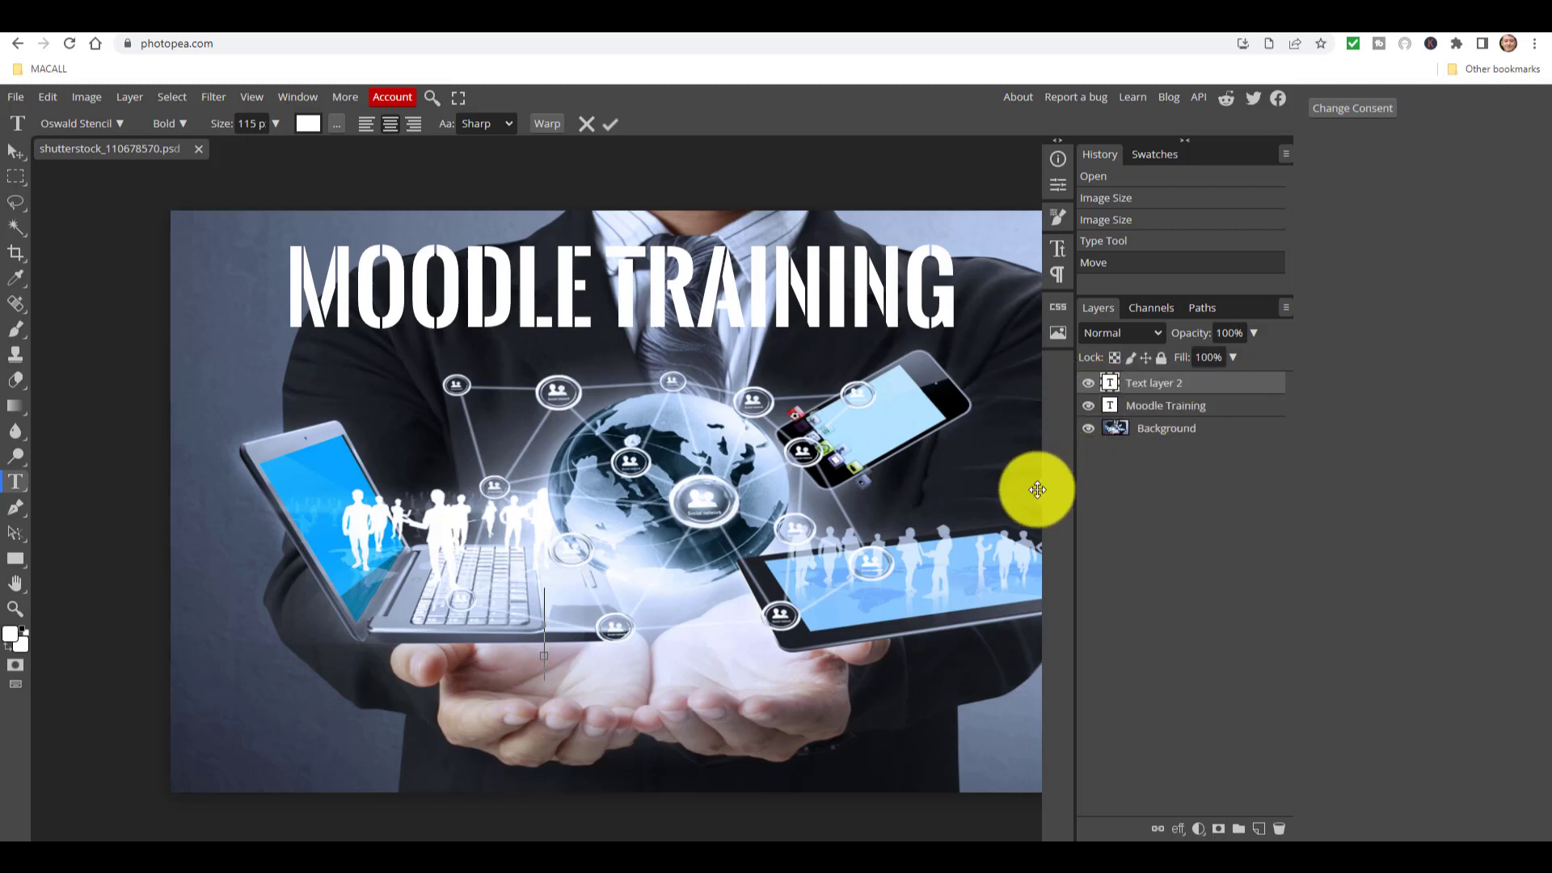
Enter "A complete Course" in the second text layer and move it down to the picture's lower edge
text(M)
key(BackSpace)
text(A COMPLETE COUR)
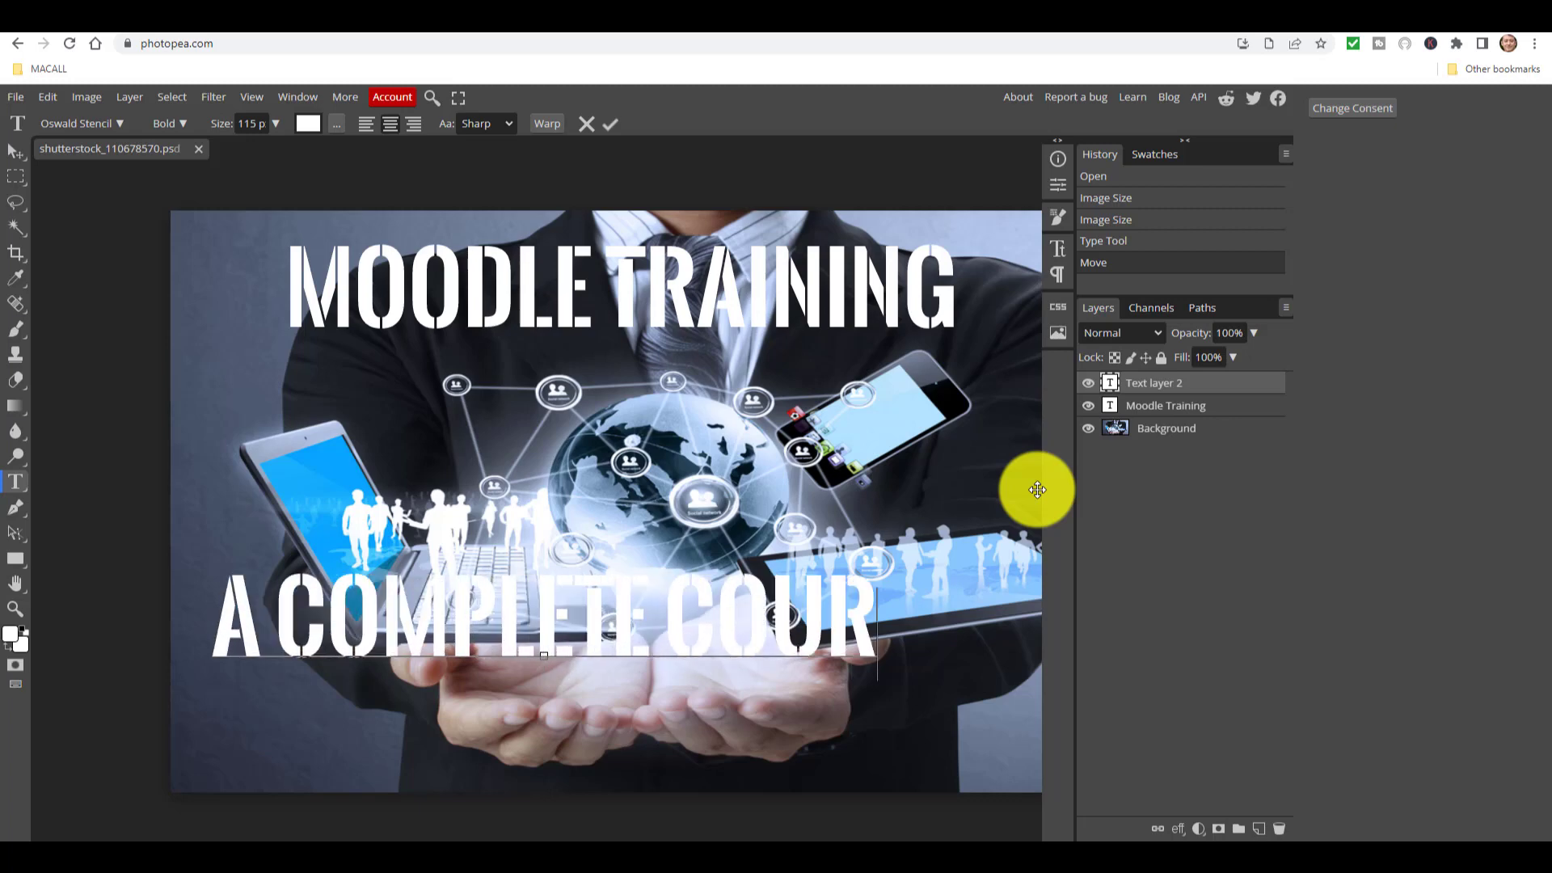
text(SE)
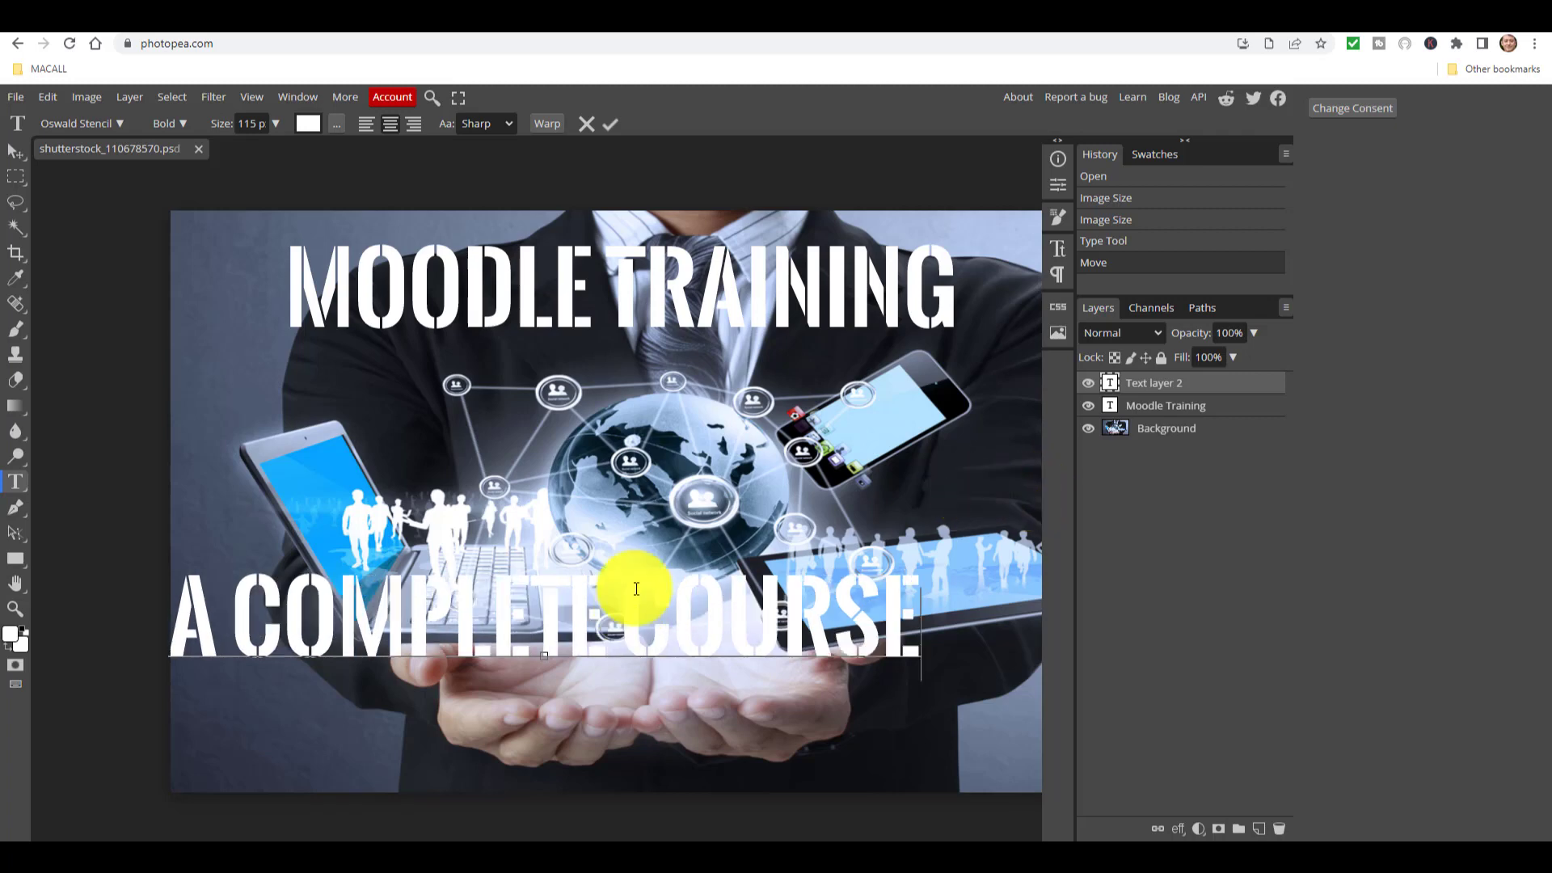
click(14, 150)
drag(640, 611, 700, 731)
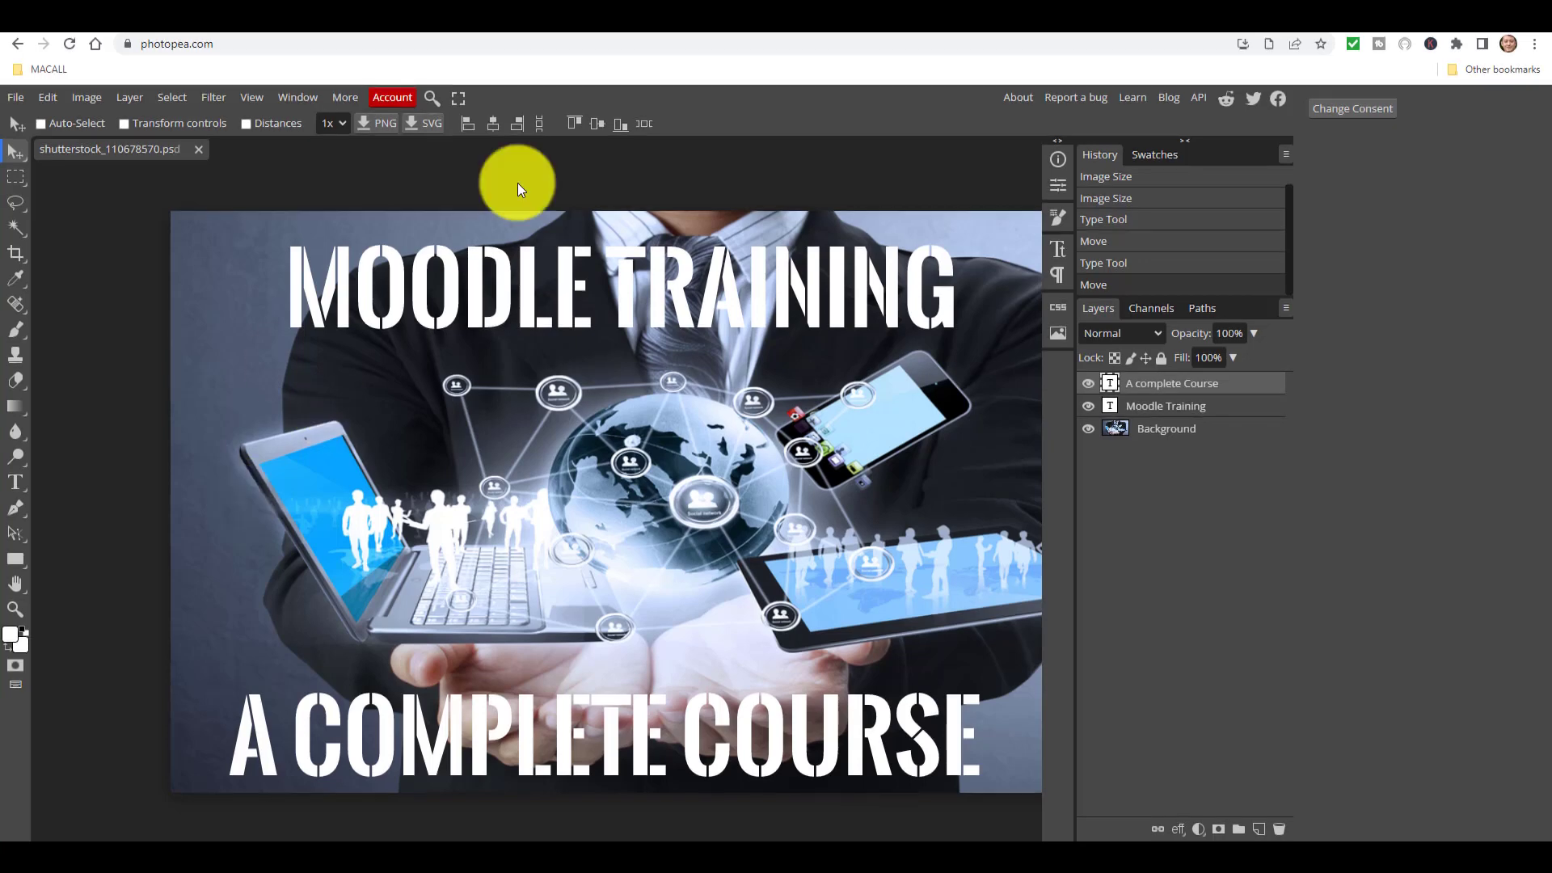
Export the finished thumbnail as a JPG file named thumbnail01
click(14, 99)
mouse_move(56, 331)
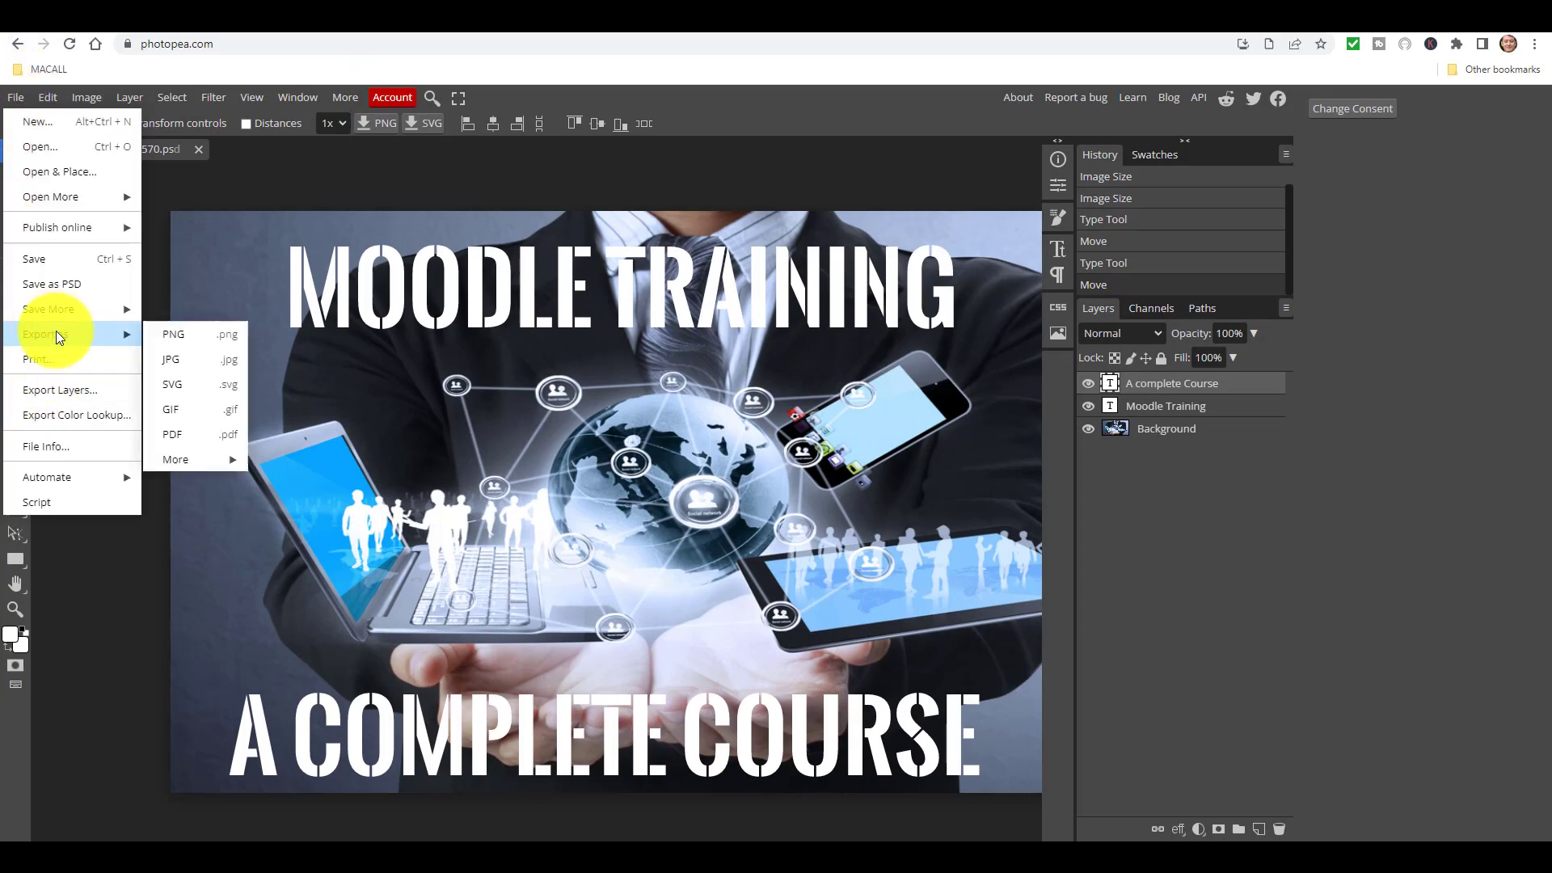
click(174, 361)
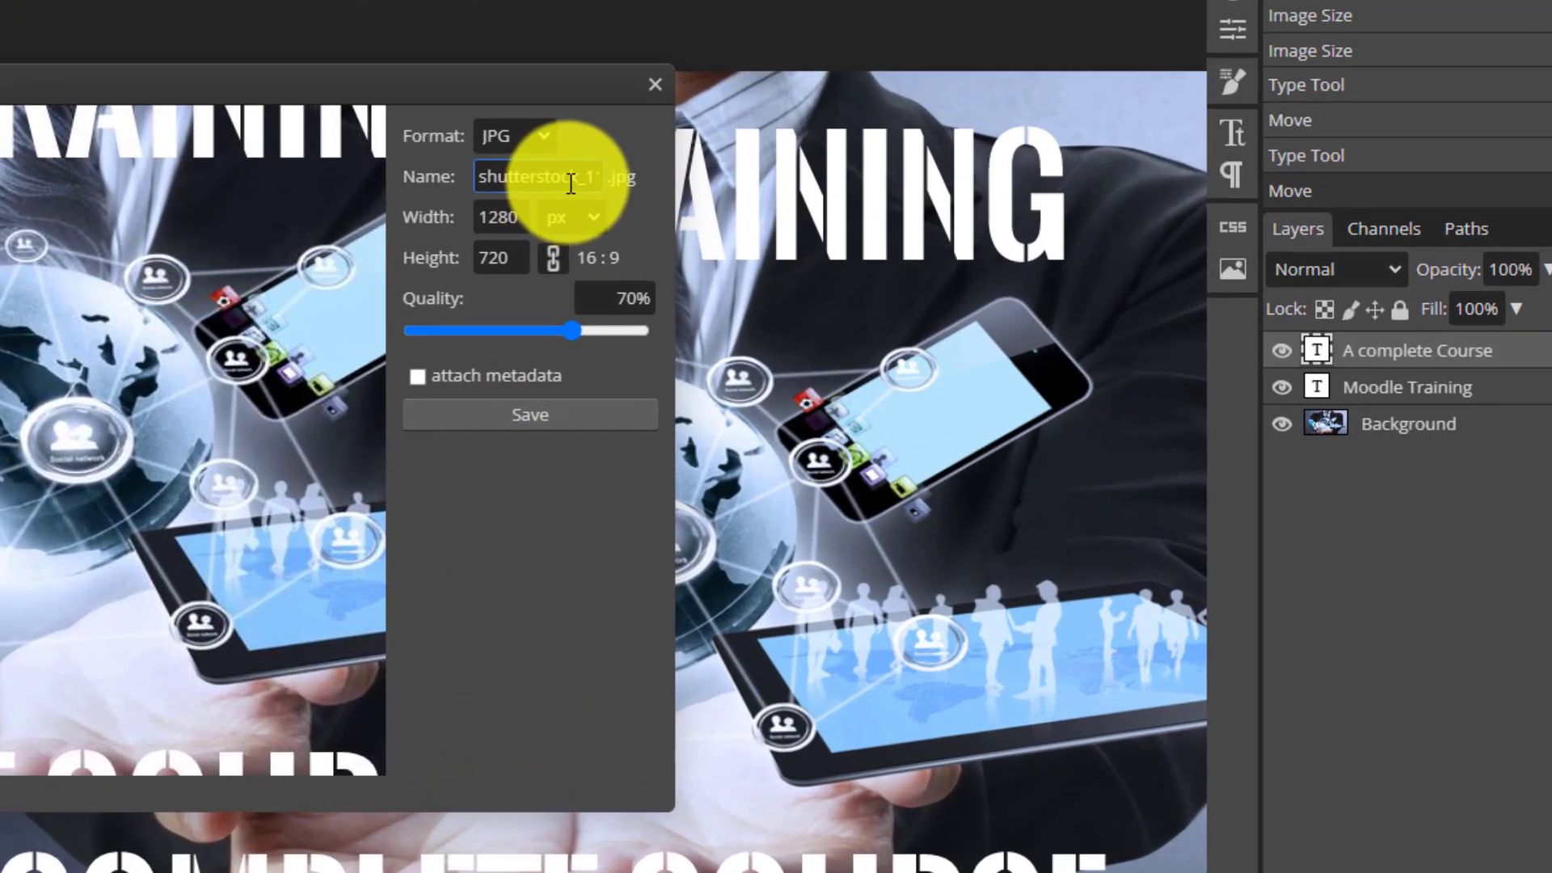
double_click(570, 184)
key(BackSpace)
text(thumbnail1067)
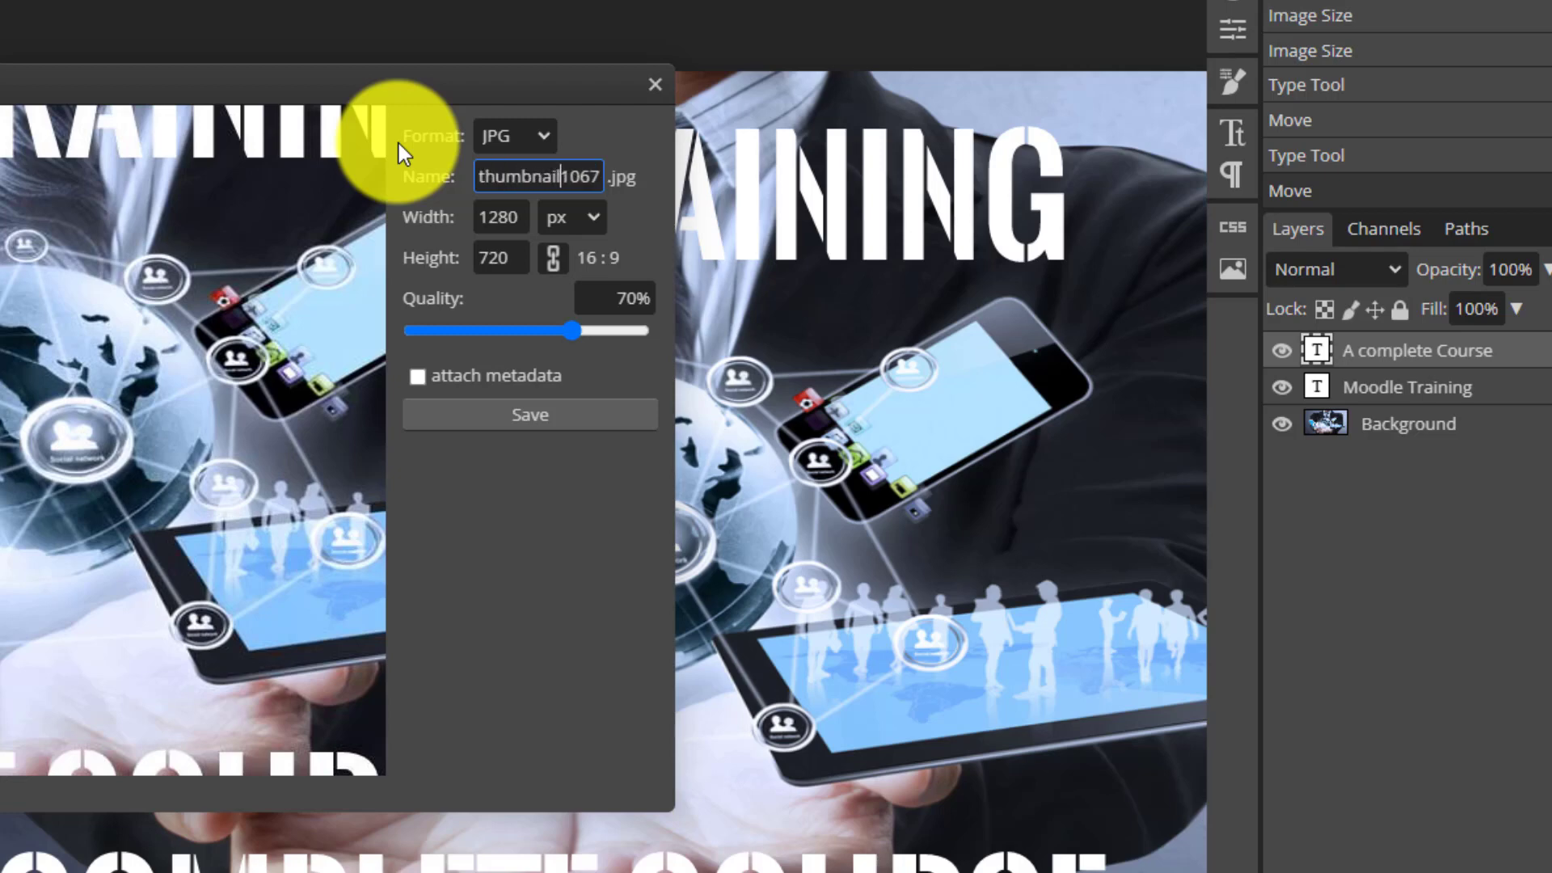
key(End)
key(BackSpace)
key(BackSpace)
key(BackSpace)
key(BackSpace)
key(BackSpace)
key(BackSpace)
key(BackSpace)
key(BackSpace)
text(01)
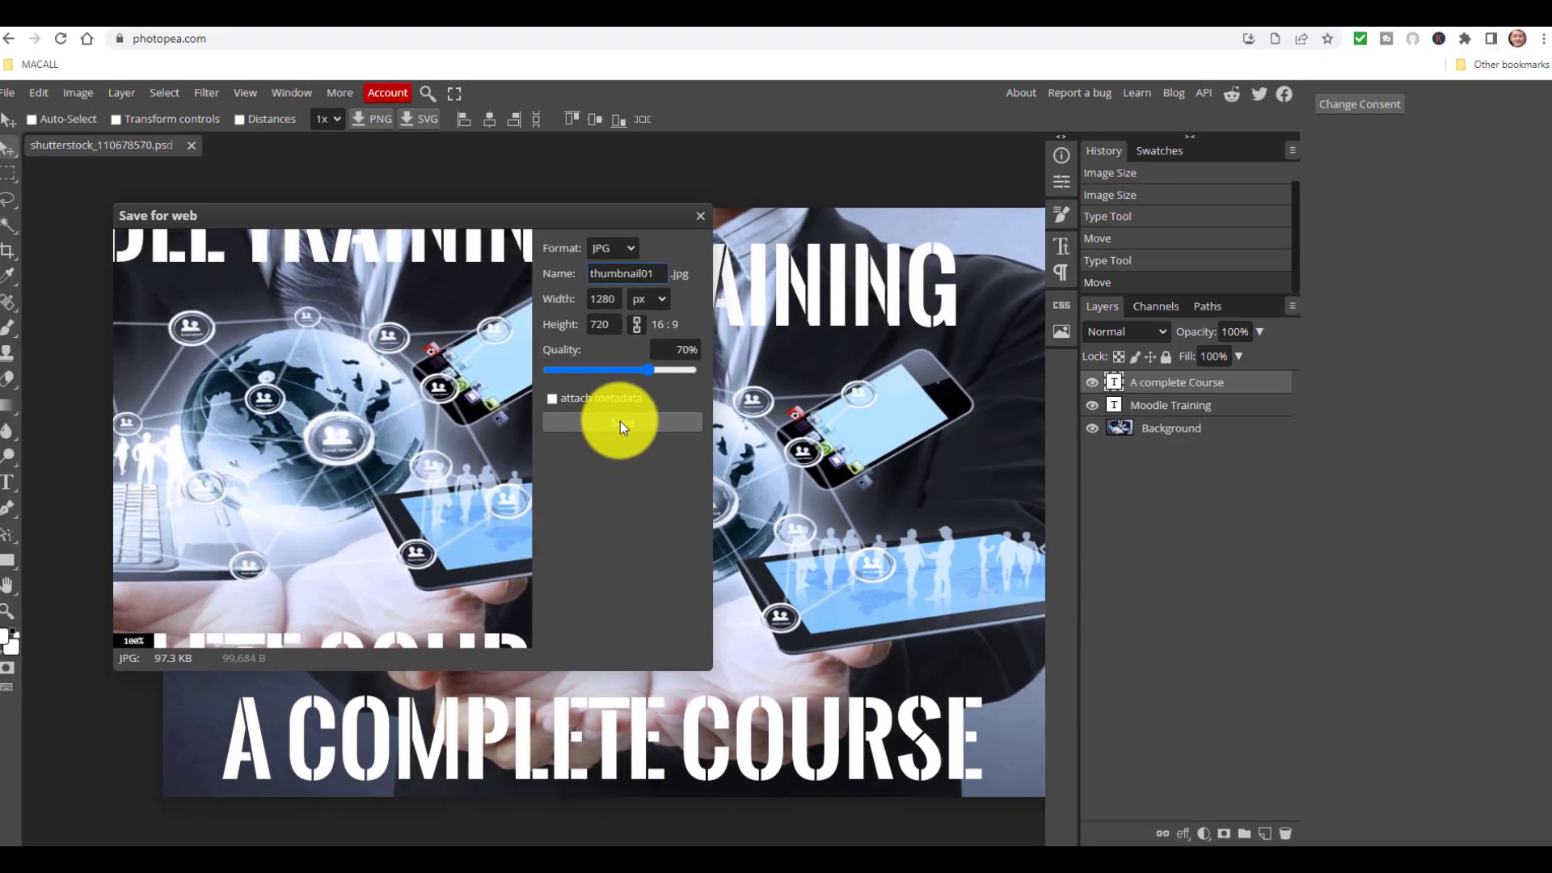
click(530, 416)
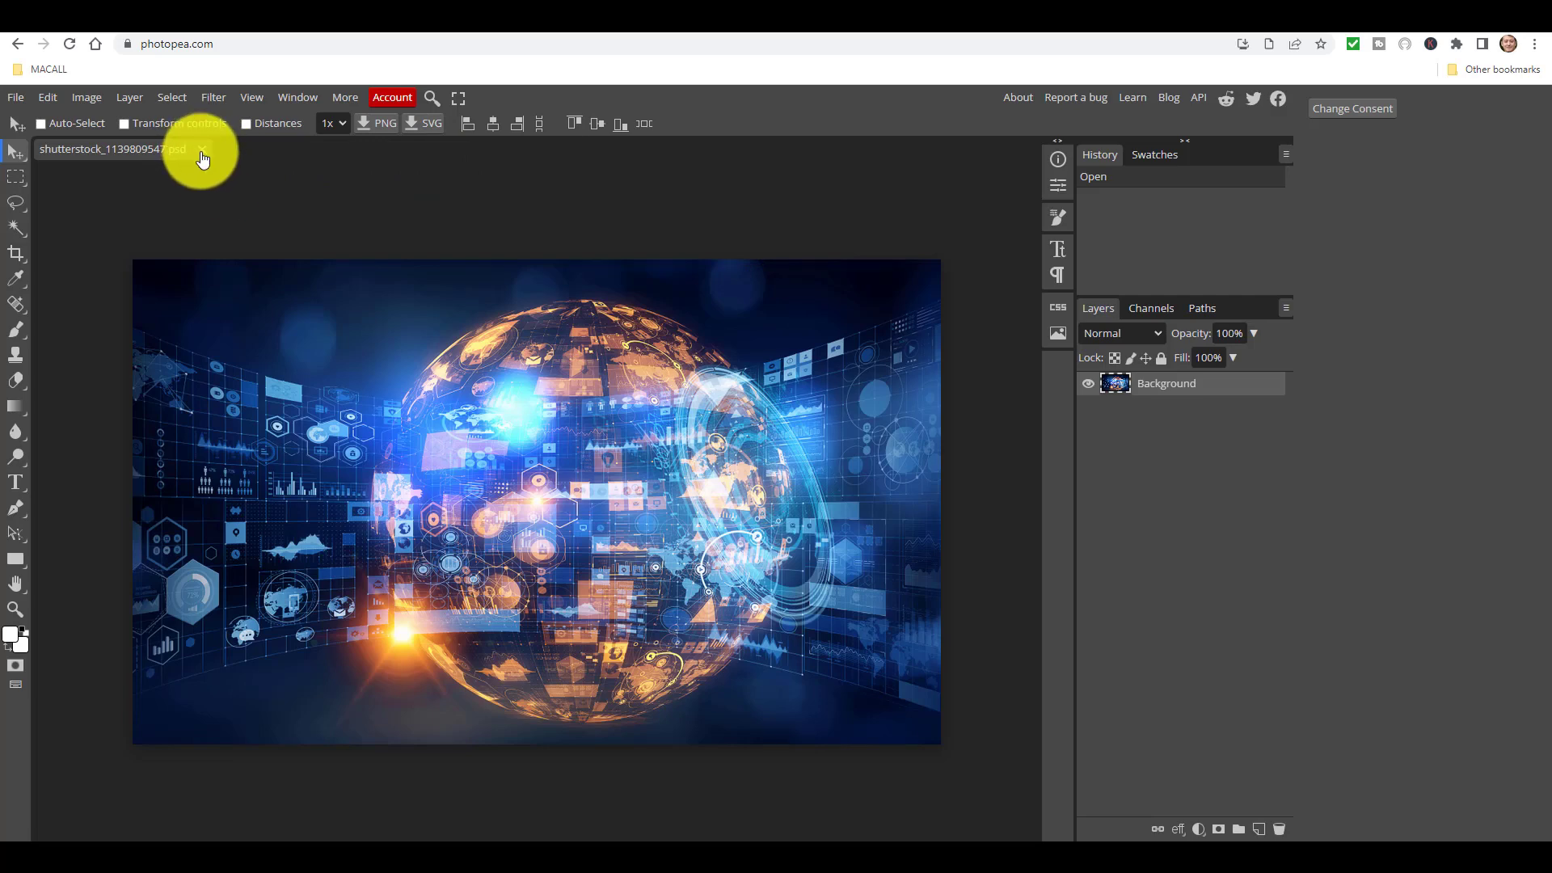
click(203, 150)
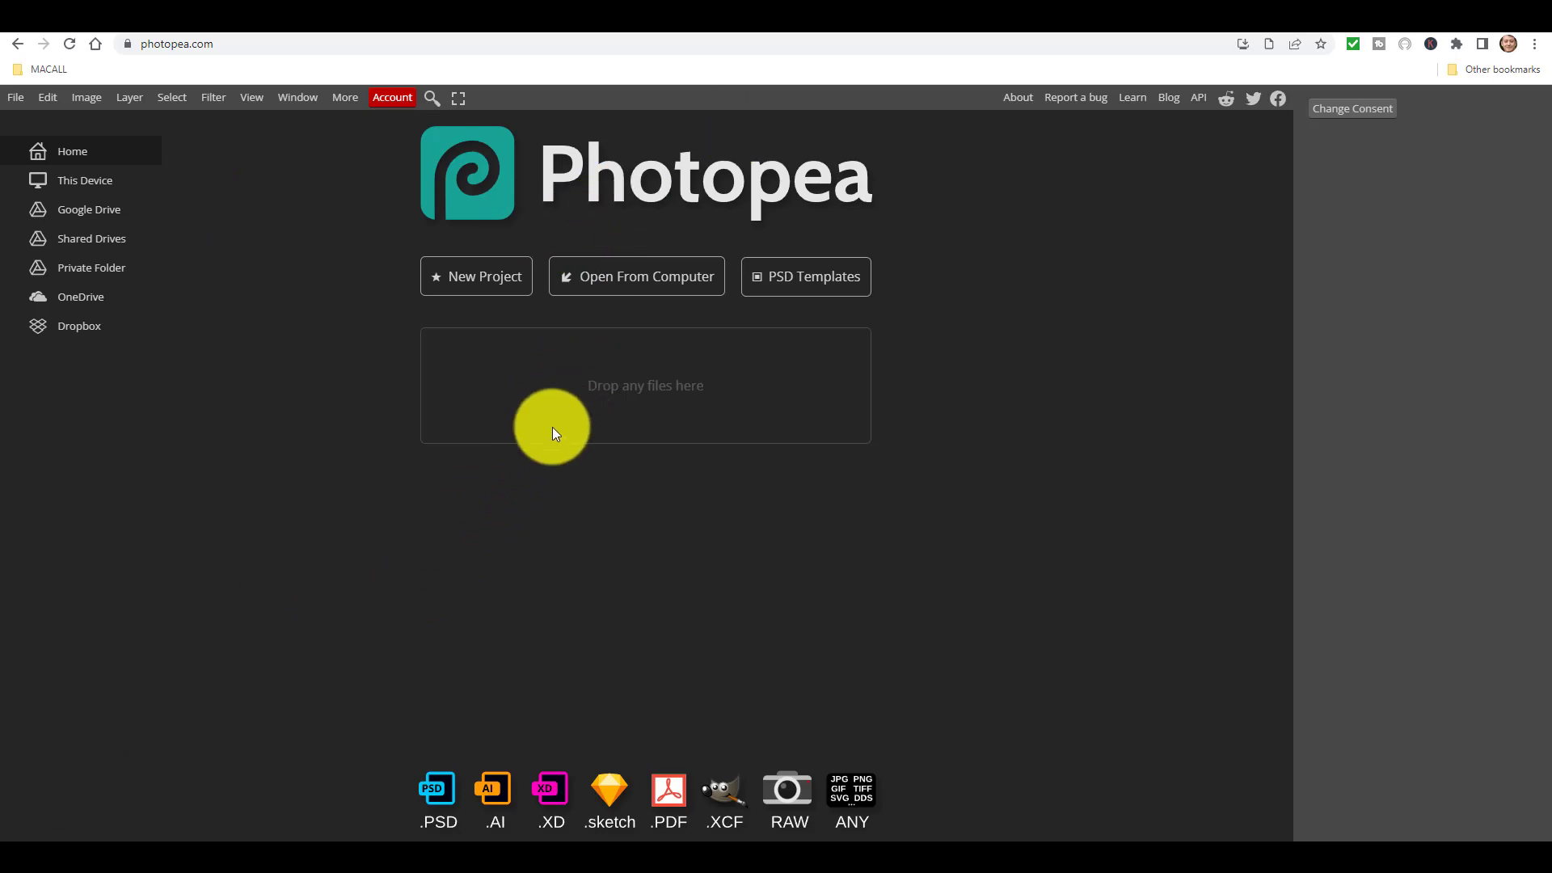
click(640, 281)
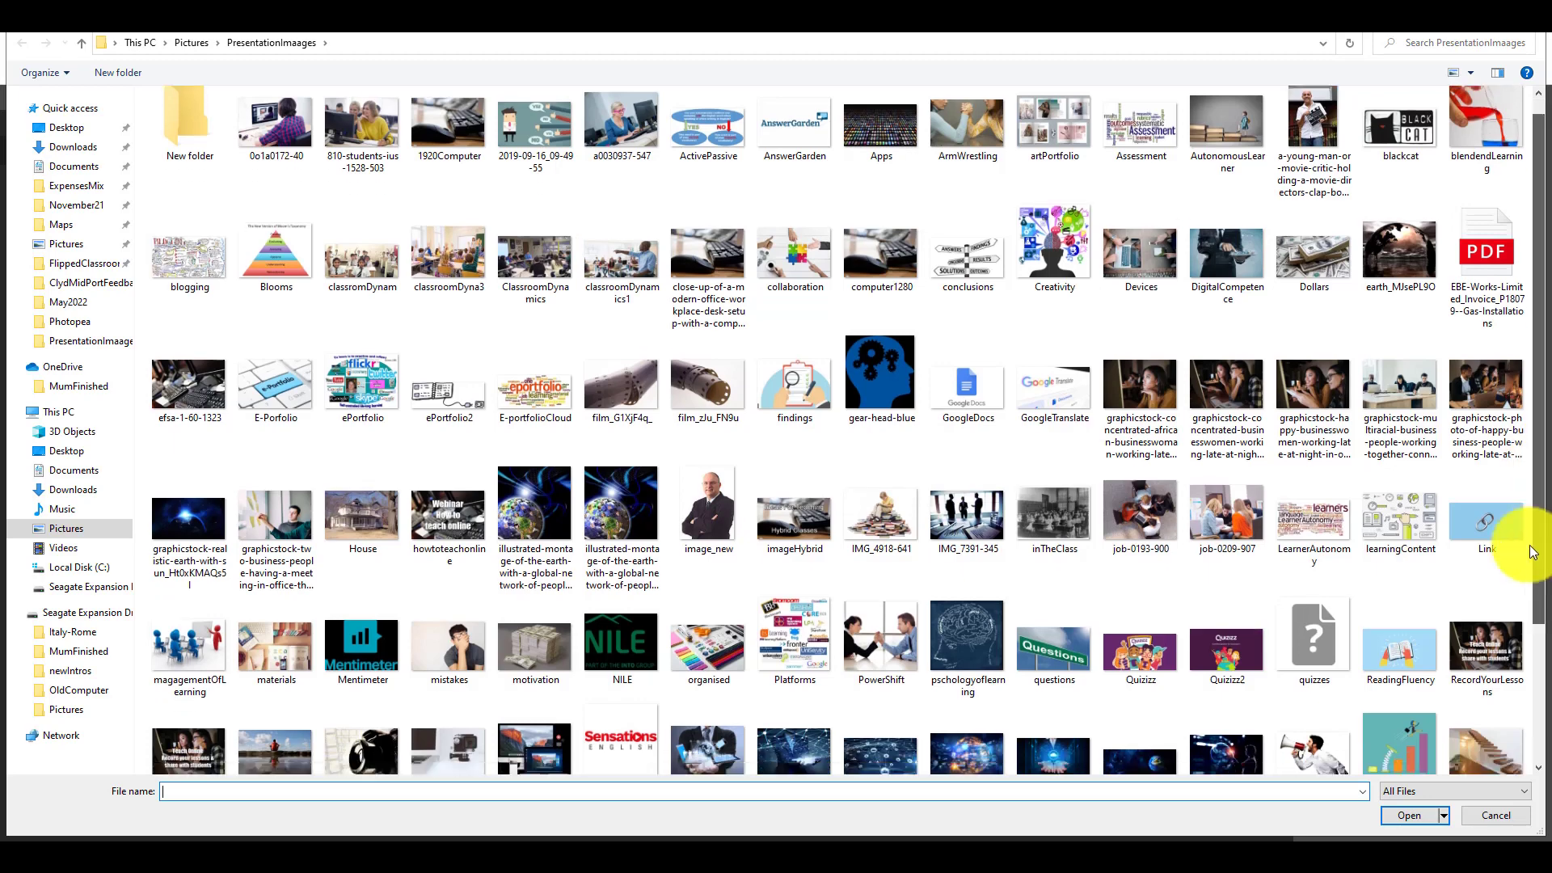
scroll(1532, 552, down, 2)
click(964, 587)
click(1409, 814)
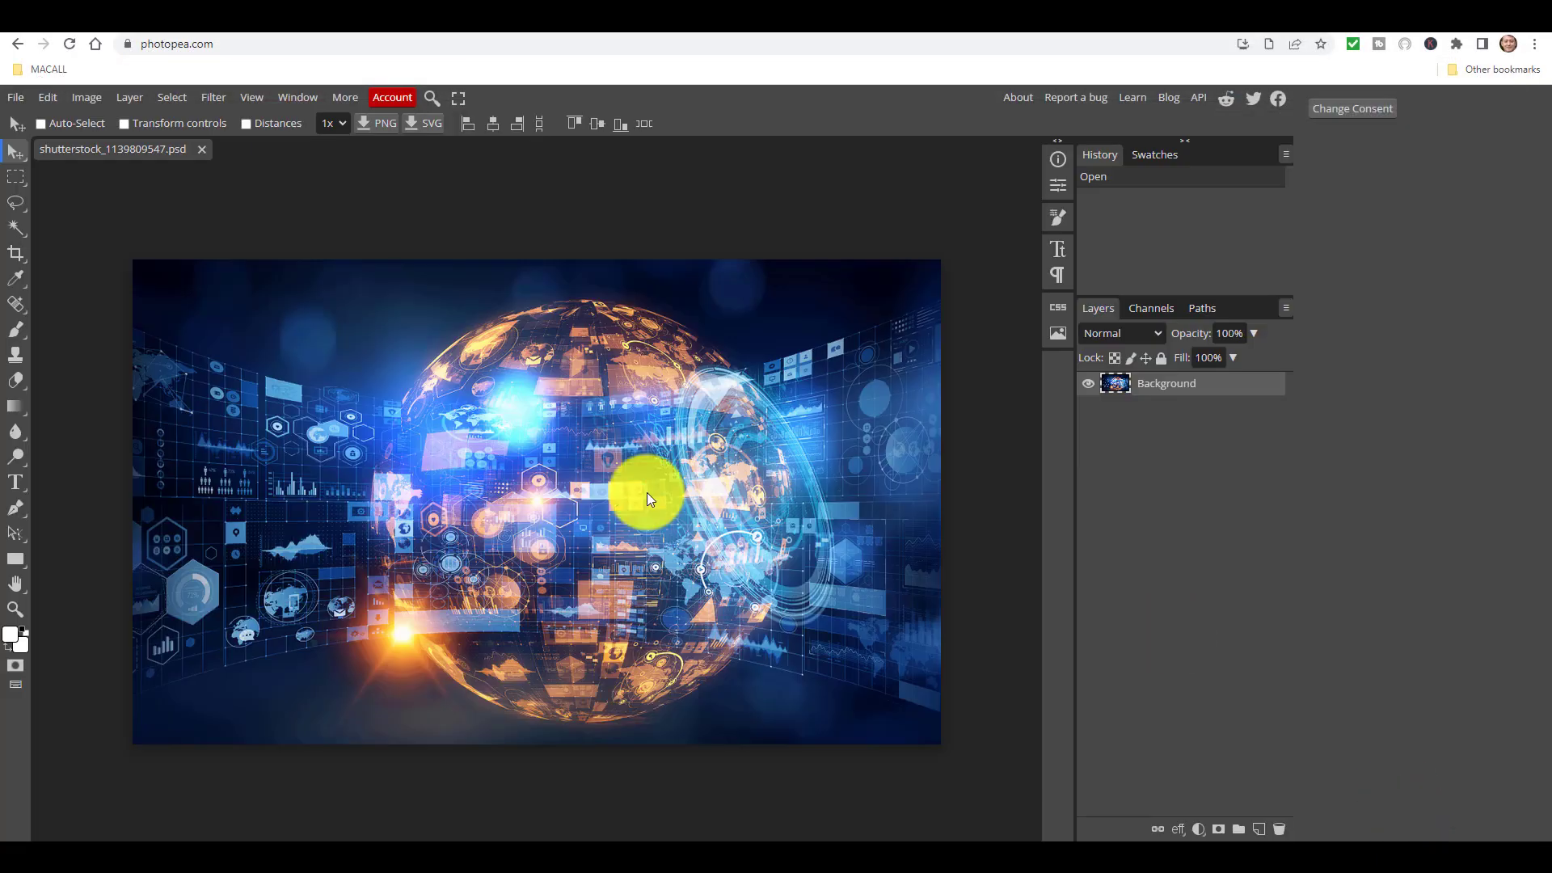
Set the globe picture's image width to 1280 pixels
click(81, 96)
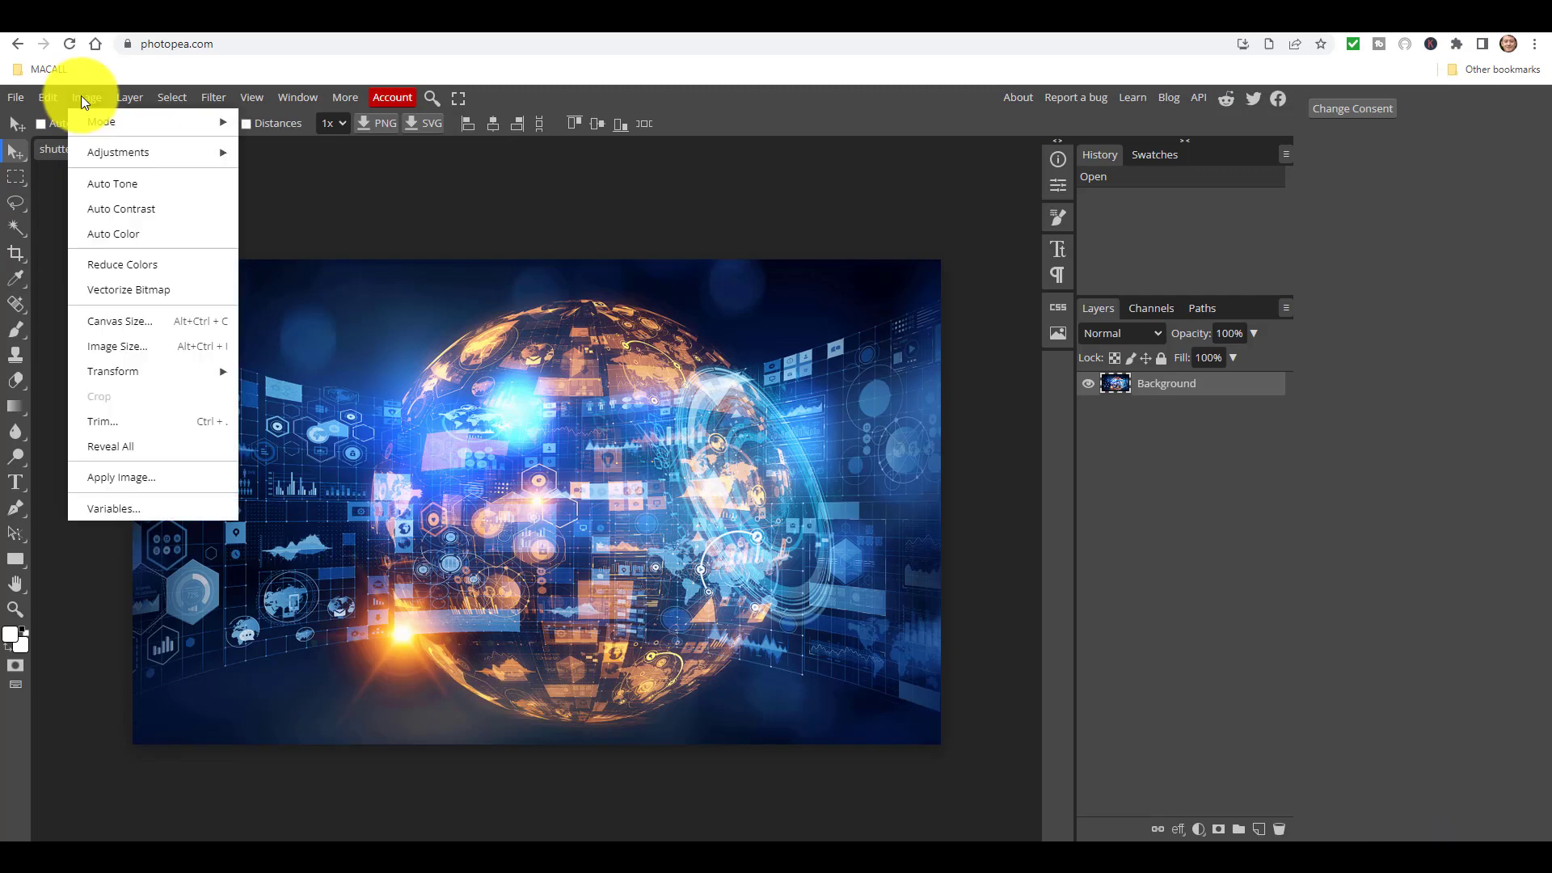
click(104, 346)
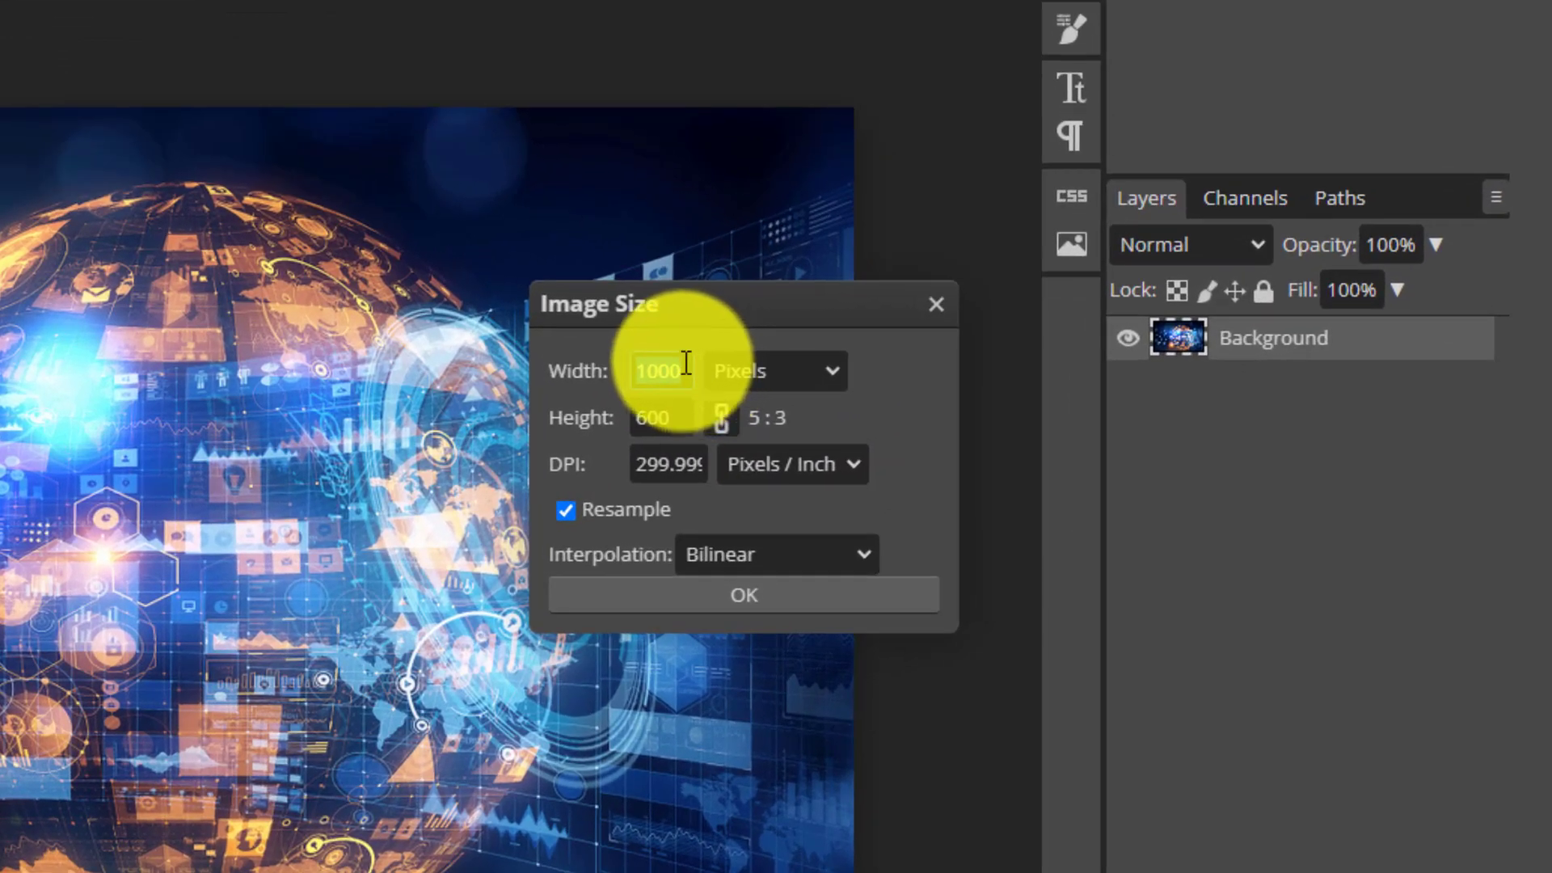
click(686, 363)
key(BackSpace)
key(BackSpace)
key(BackSpace)
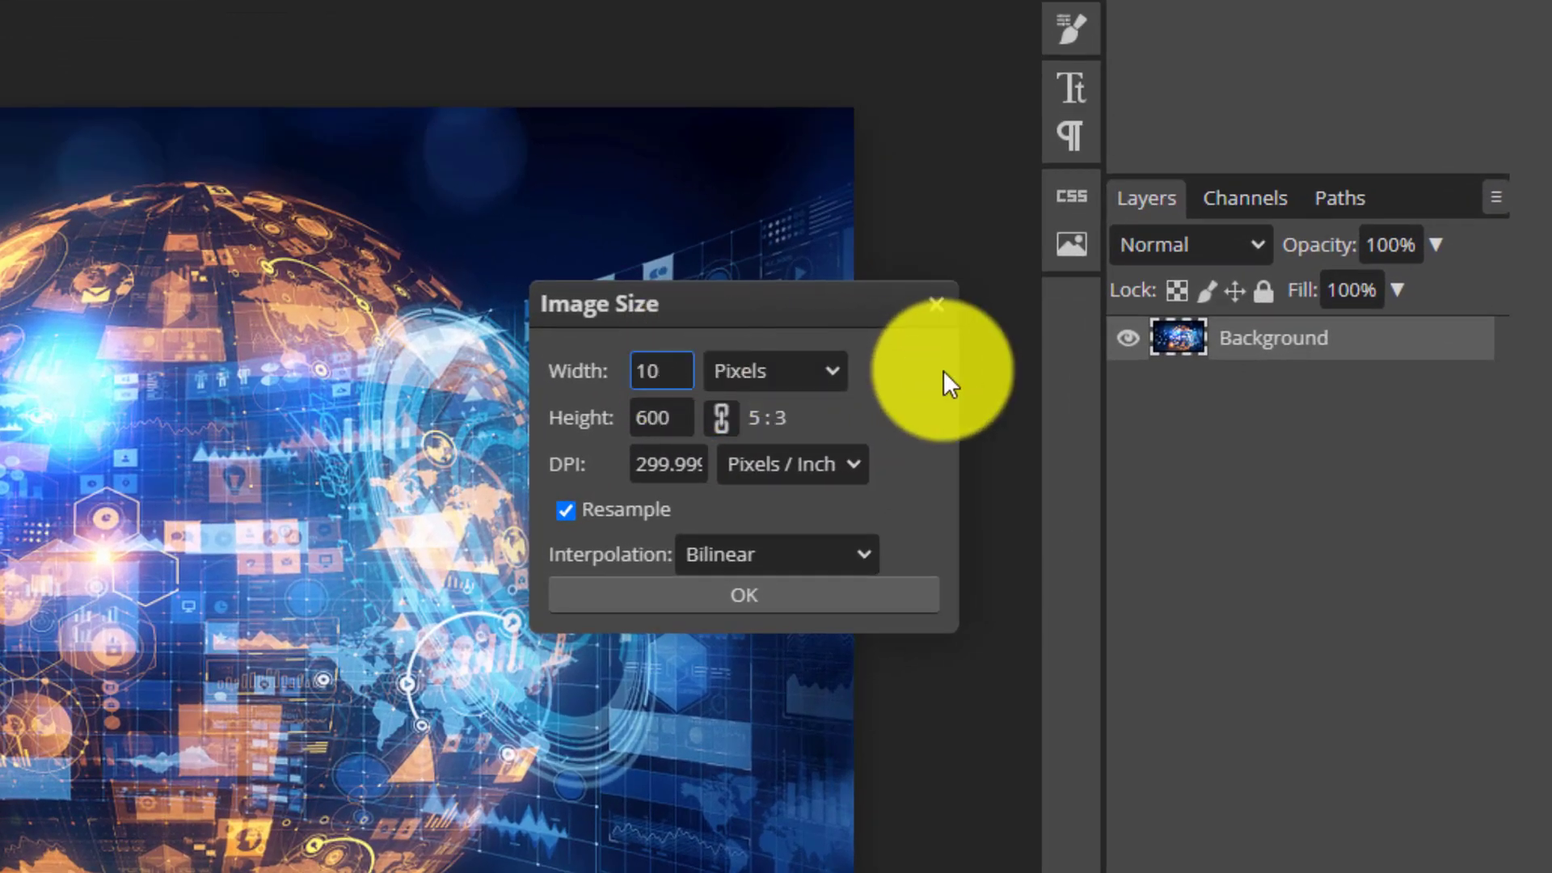
text(280)
Unlink the globe picture's proportions, set its image height to 720 pixels and apply the resize
click(672, 421)
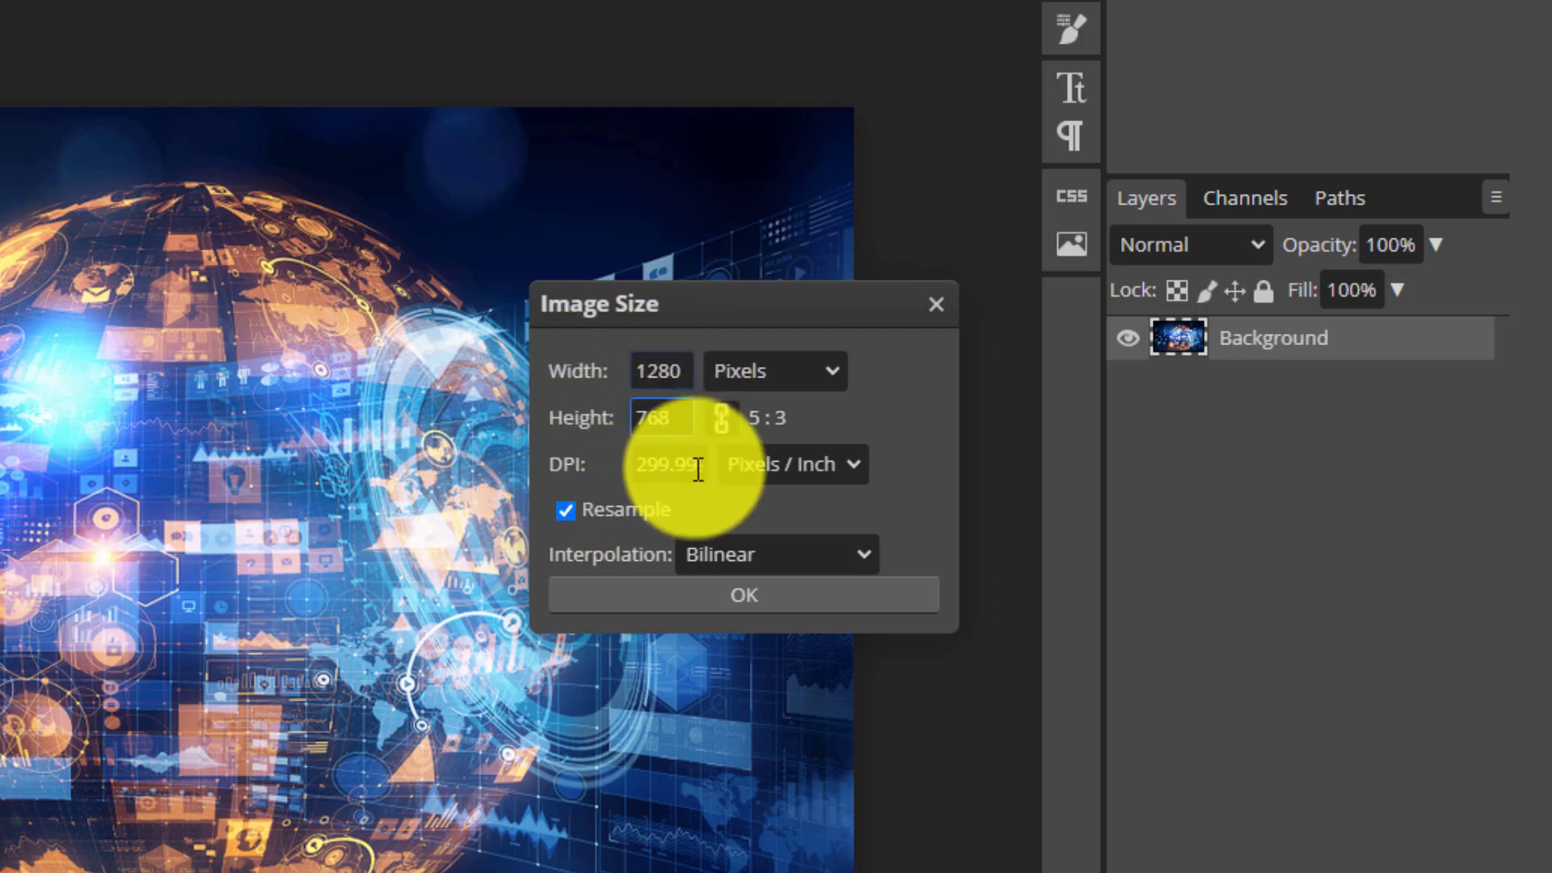
click(663, 417)
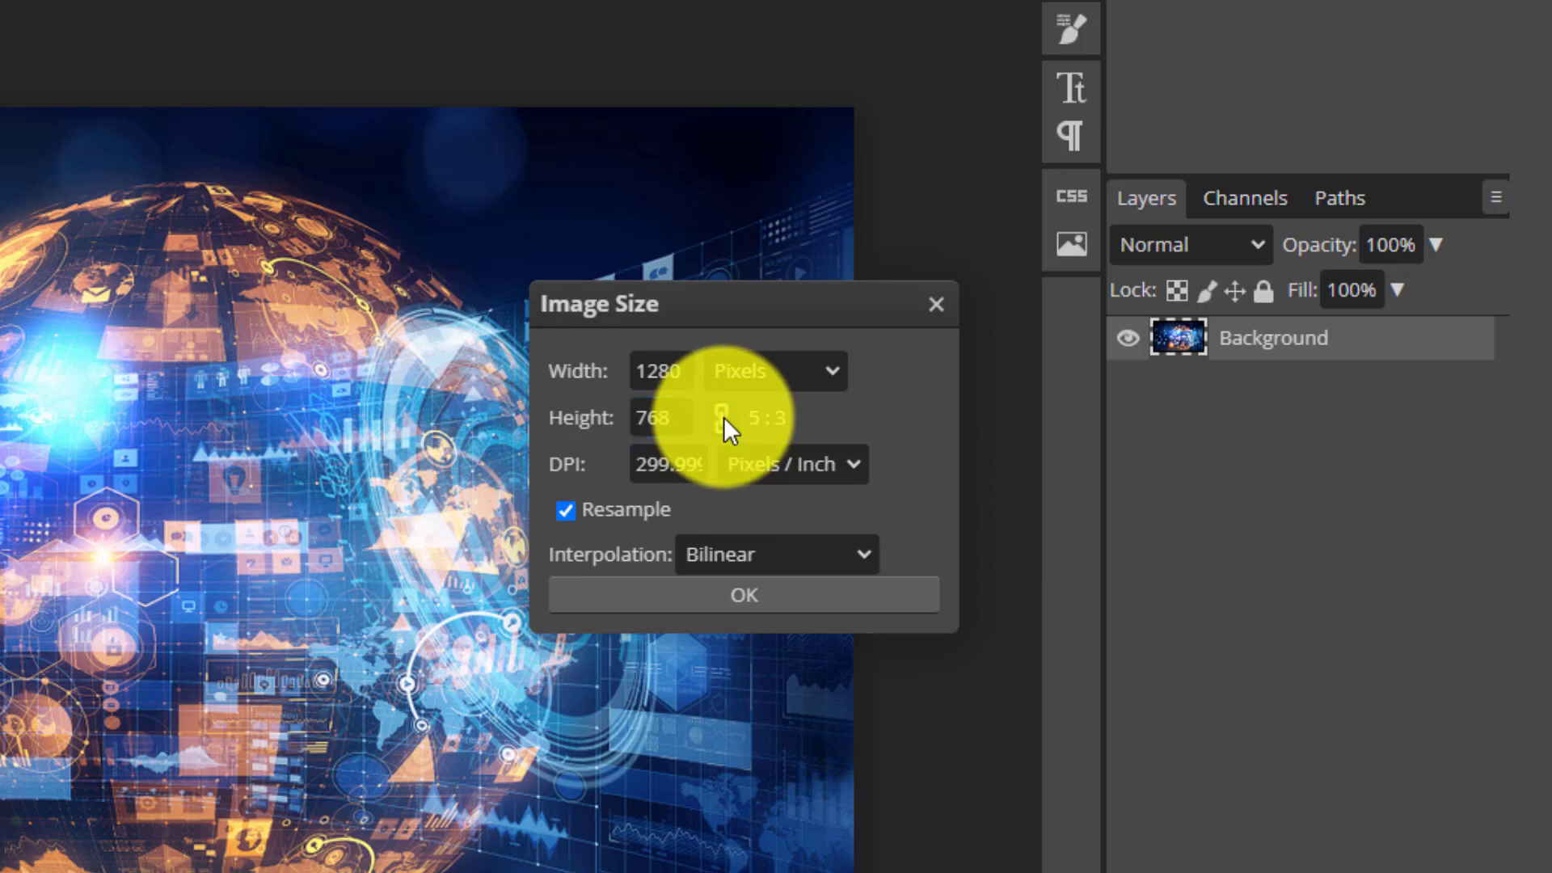
key(BackSpace)
key(BackSpace)
text(20)
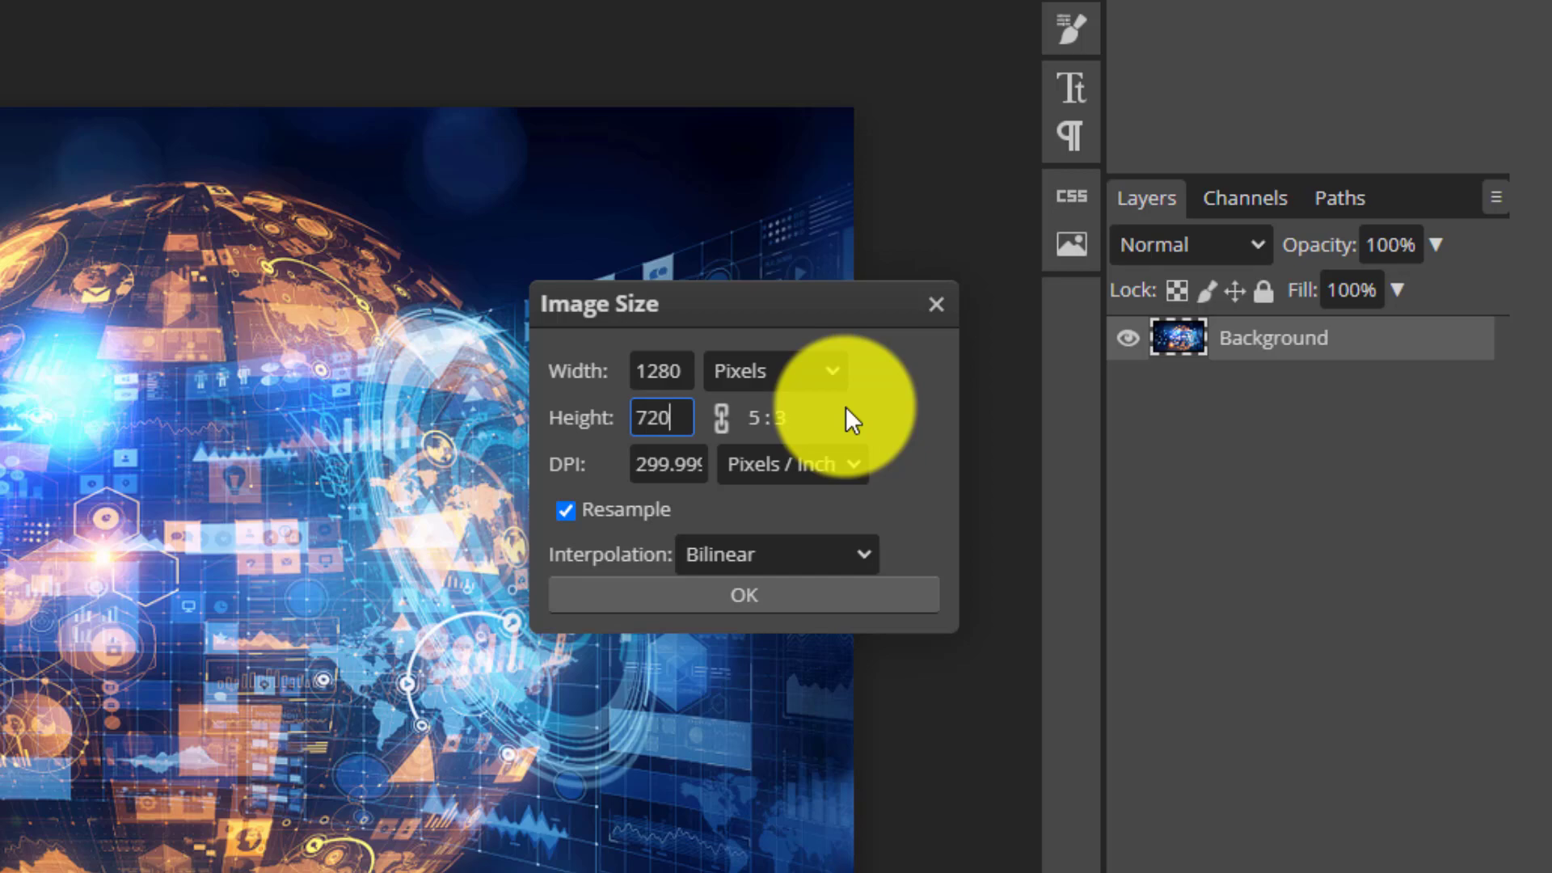
click(742, 596)
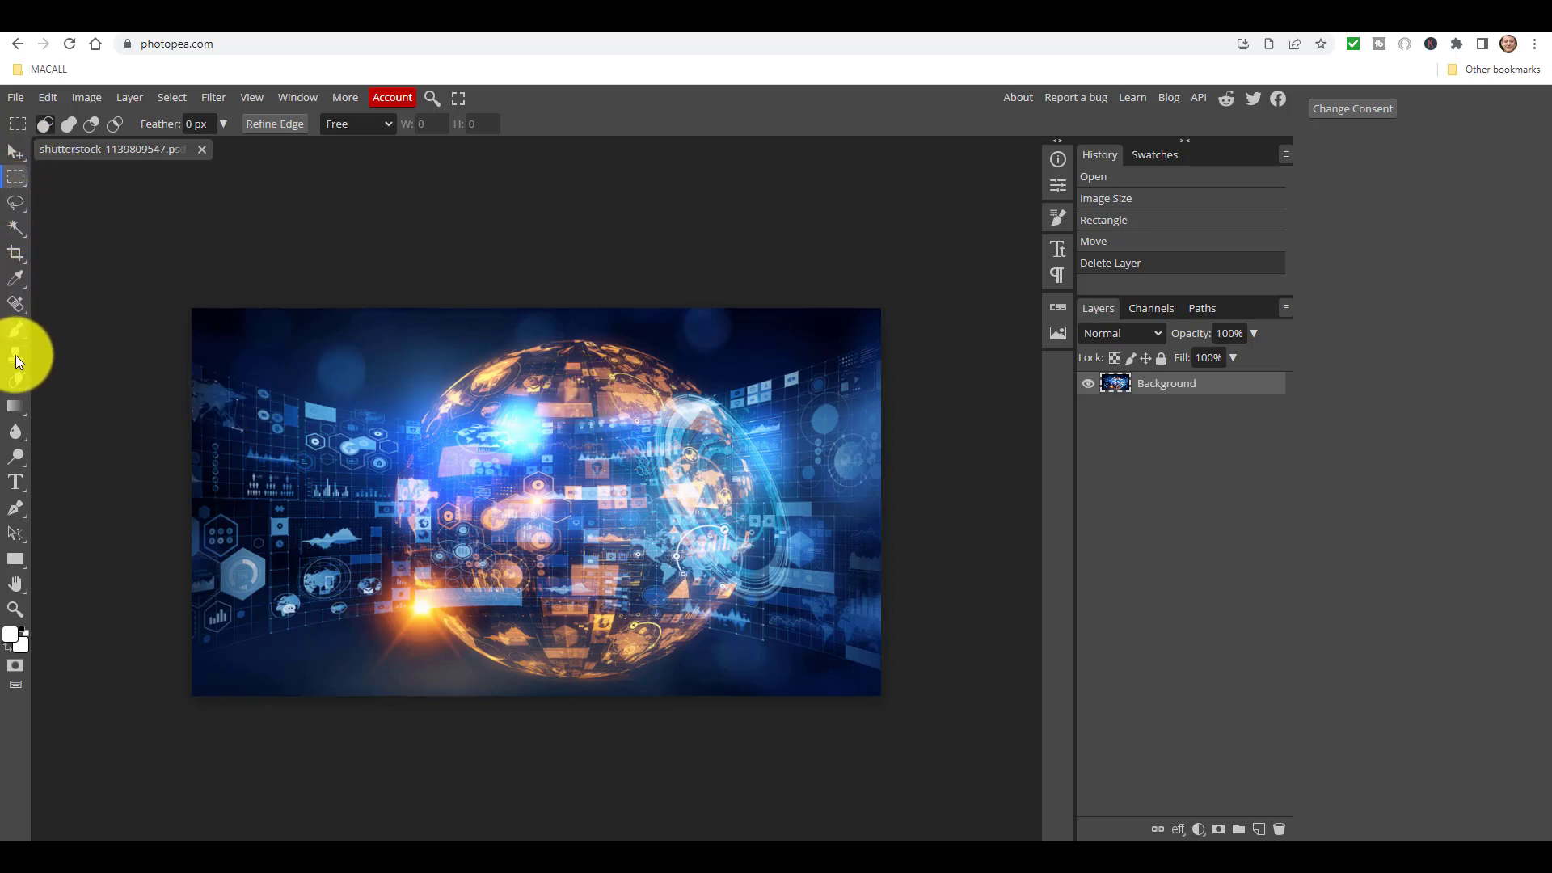
Draw a wide red-filled rectangle without a stroke in the globe picture's upper-left area and shift it slightly right and down
click(16, 560)
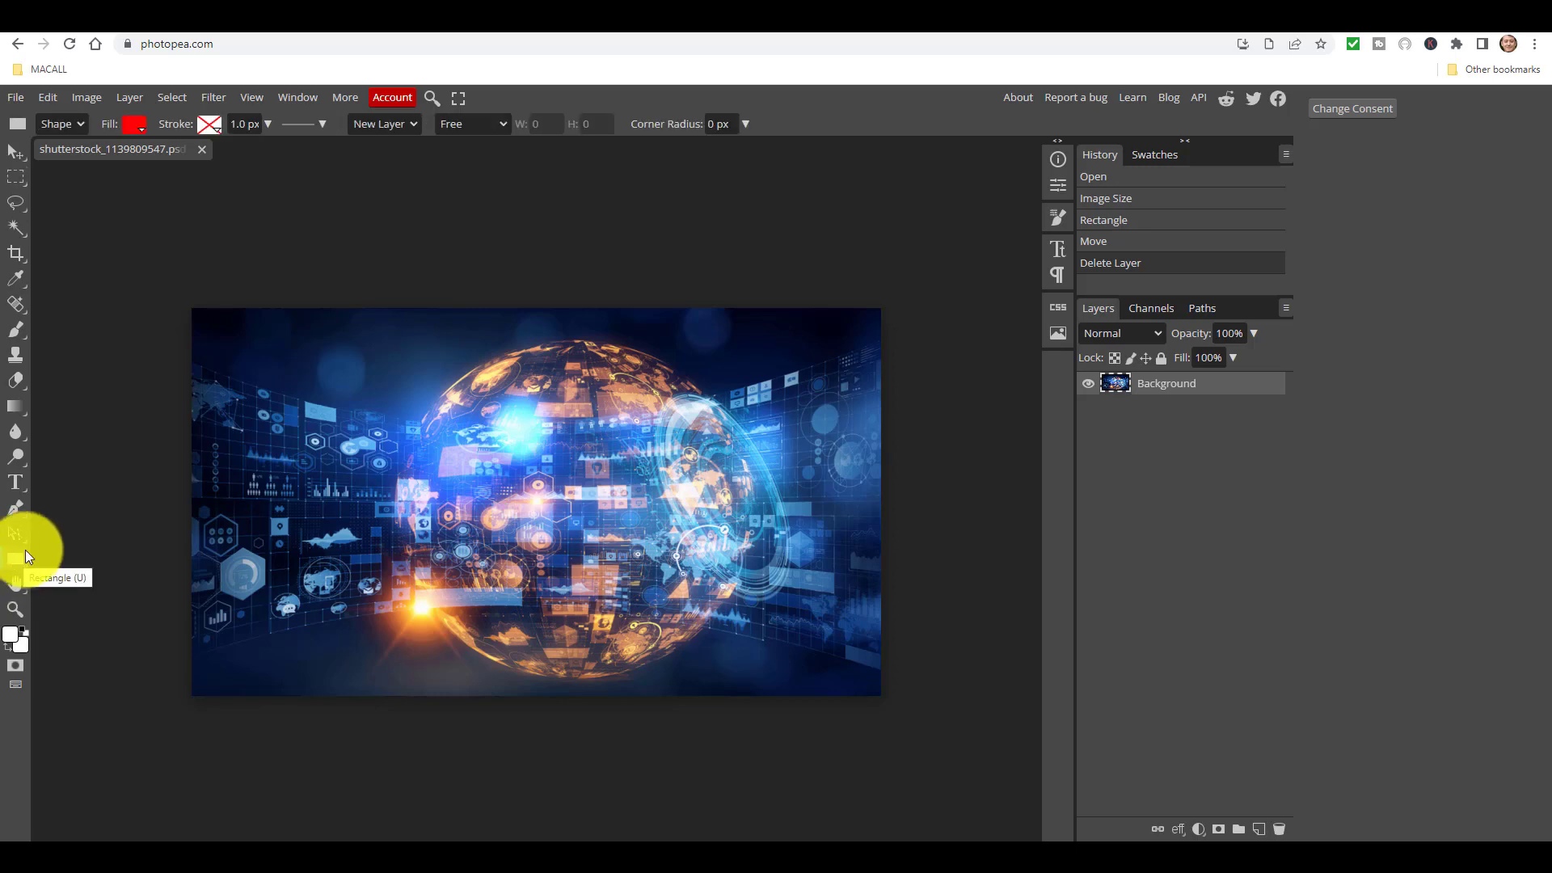
click(135, 126)
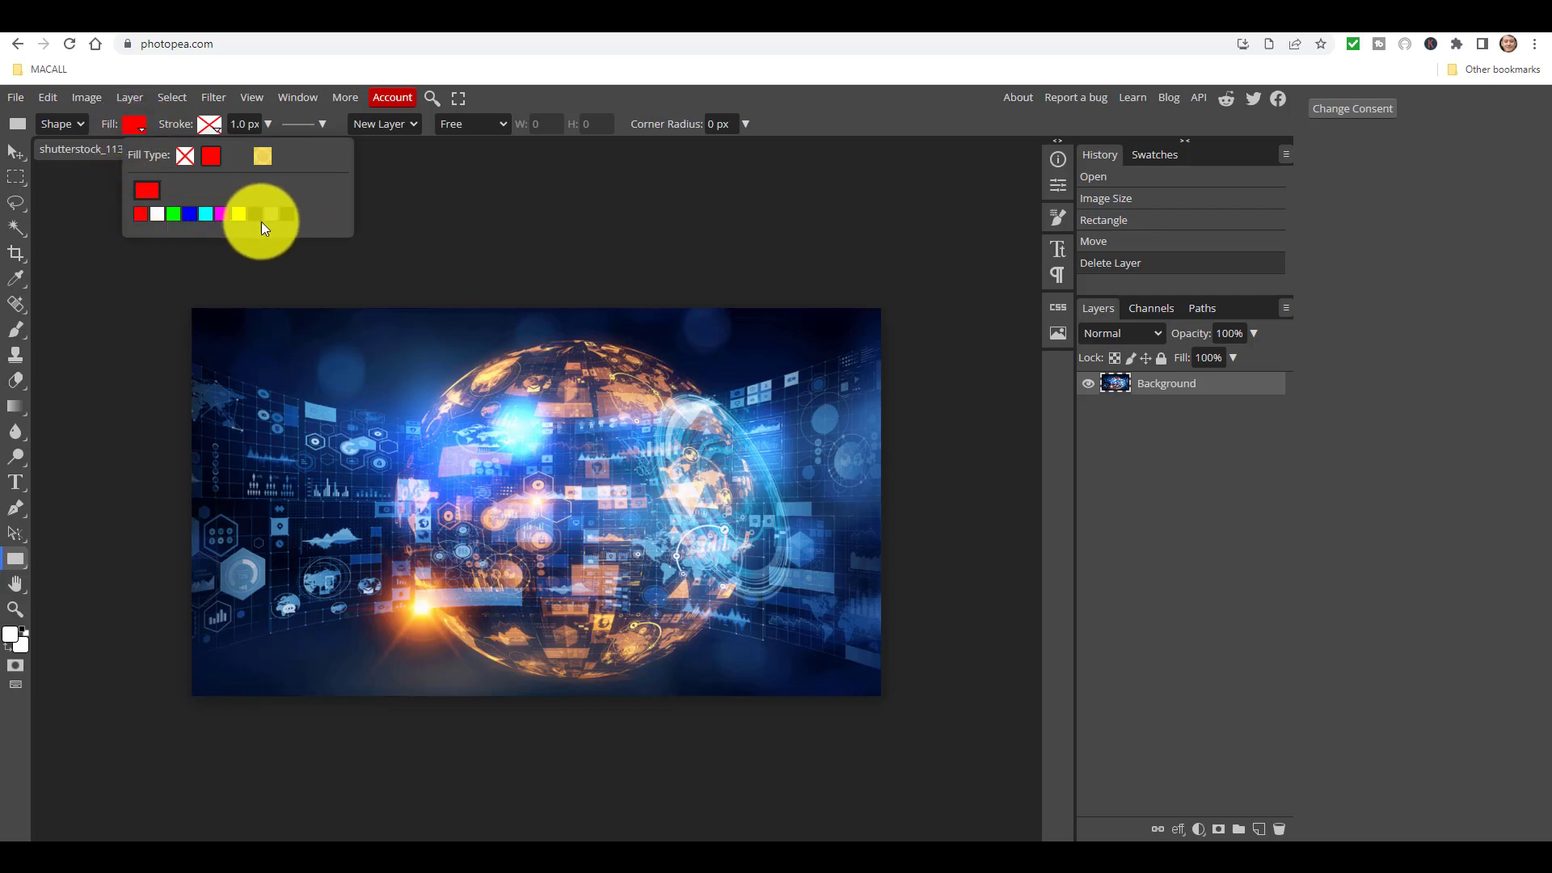
click(132, 125)
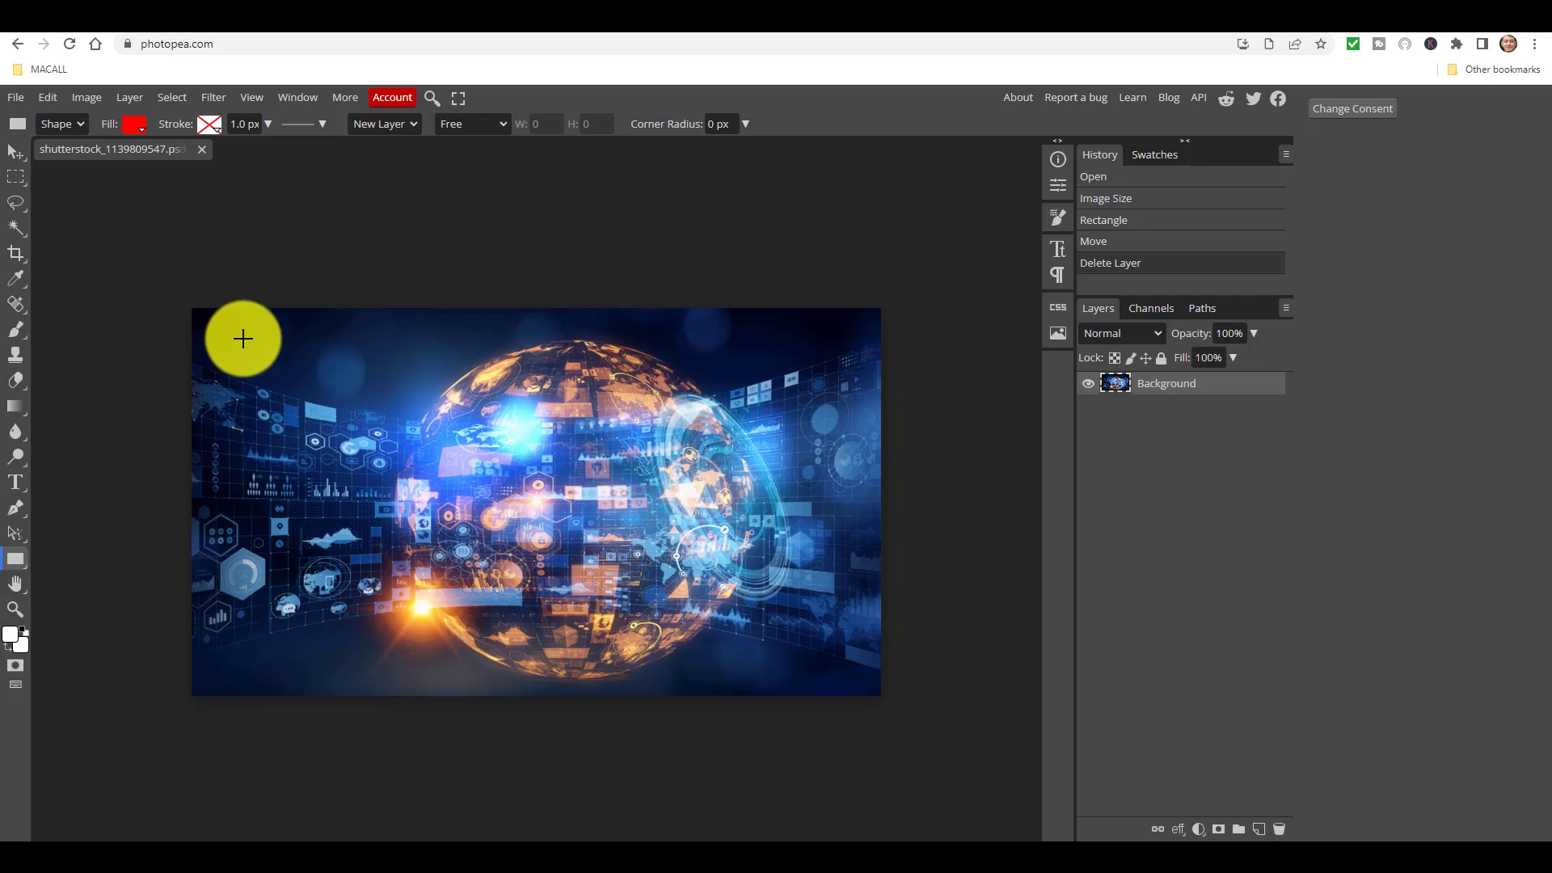
drag(242, 333, 574, 409)
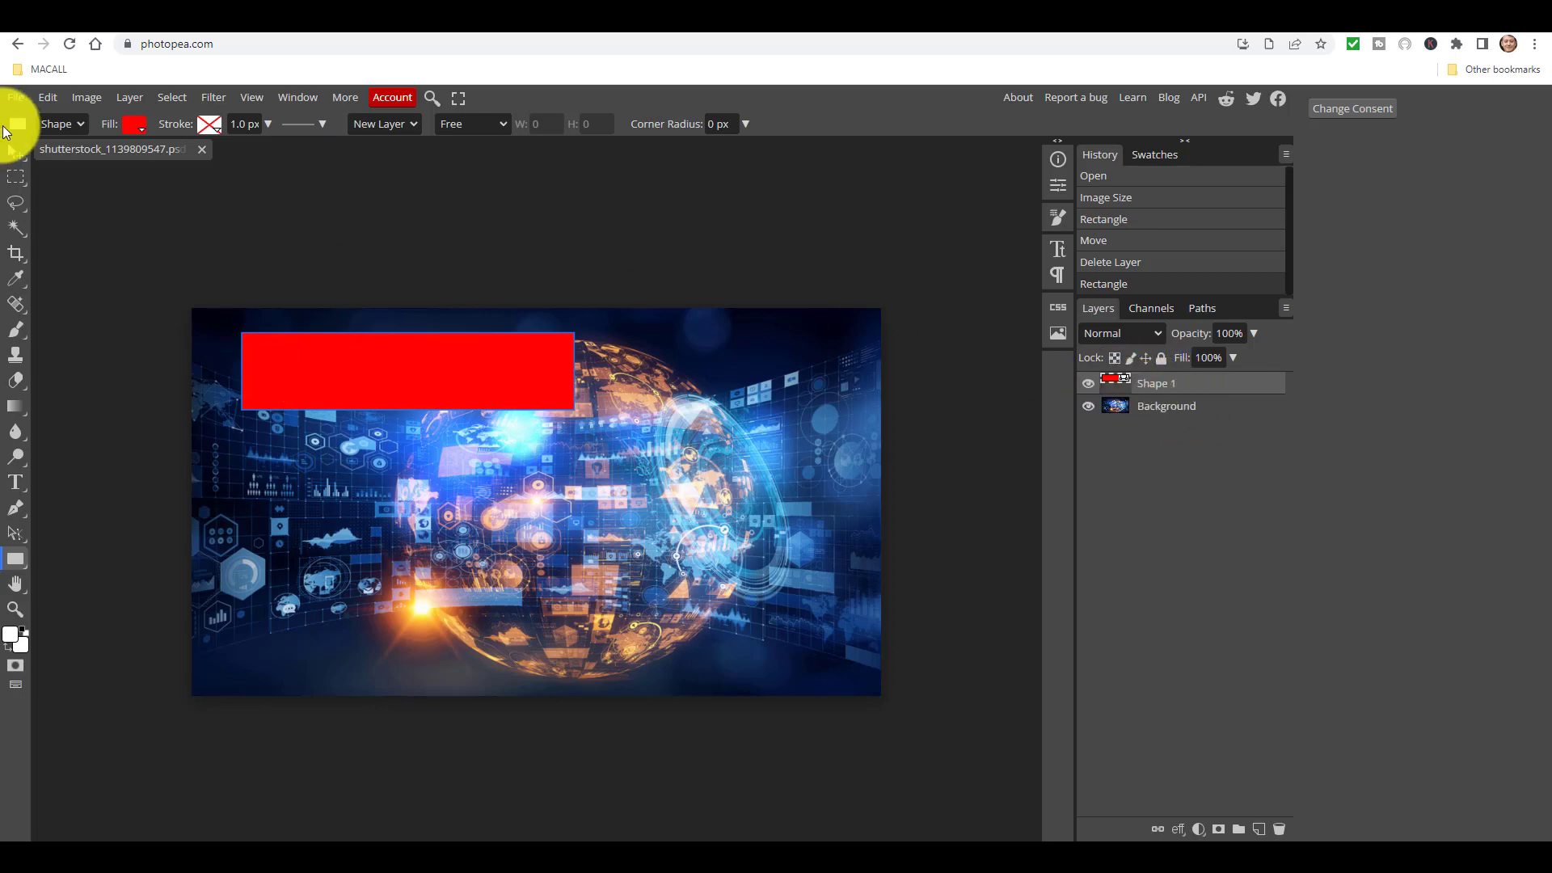
click(17, 149)
drag(364, 373, 401, 365)
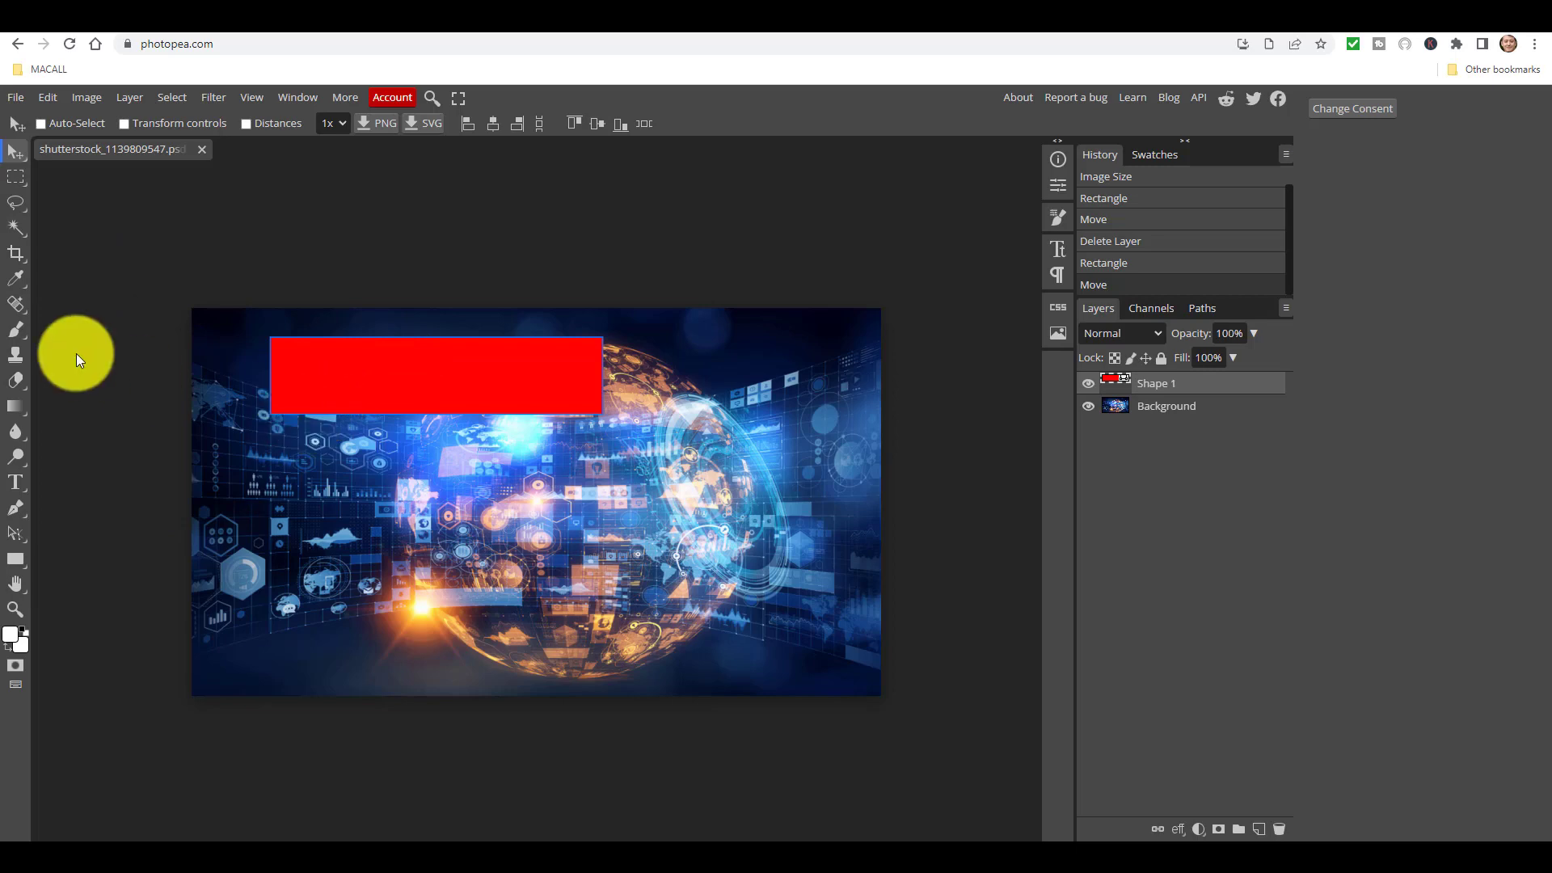
Add the presenter's first name as white Armata text at 88 px and place it on the upper red rectangle
click(16, 485)
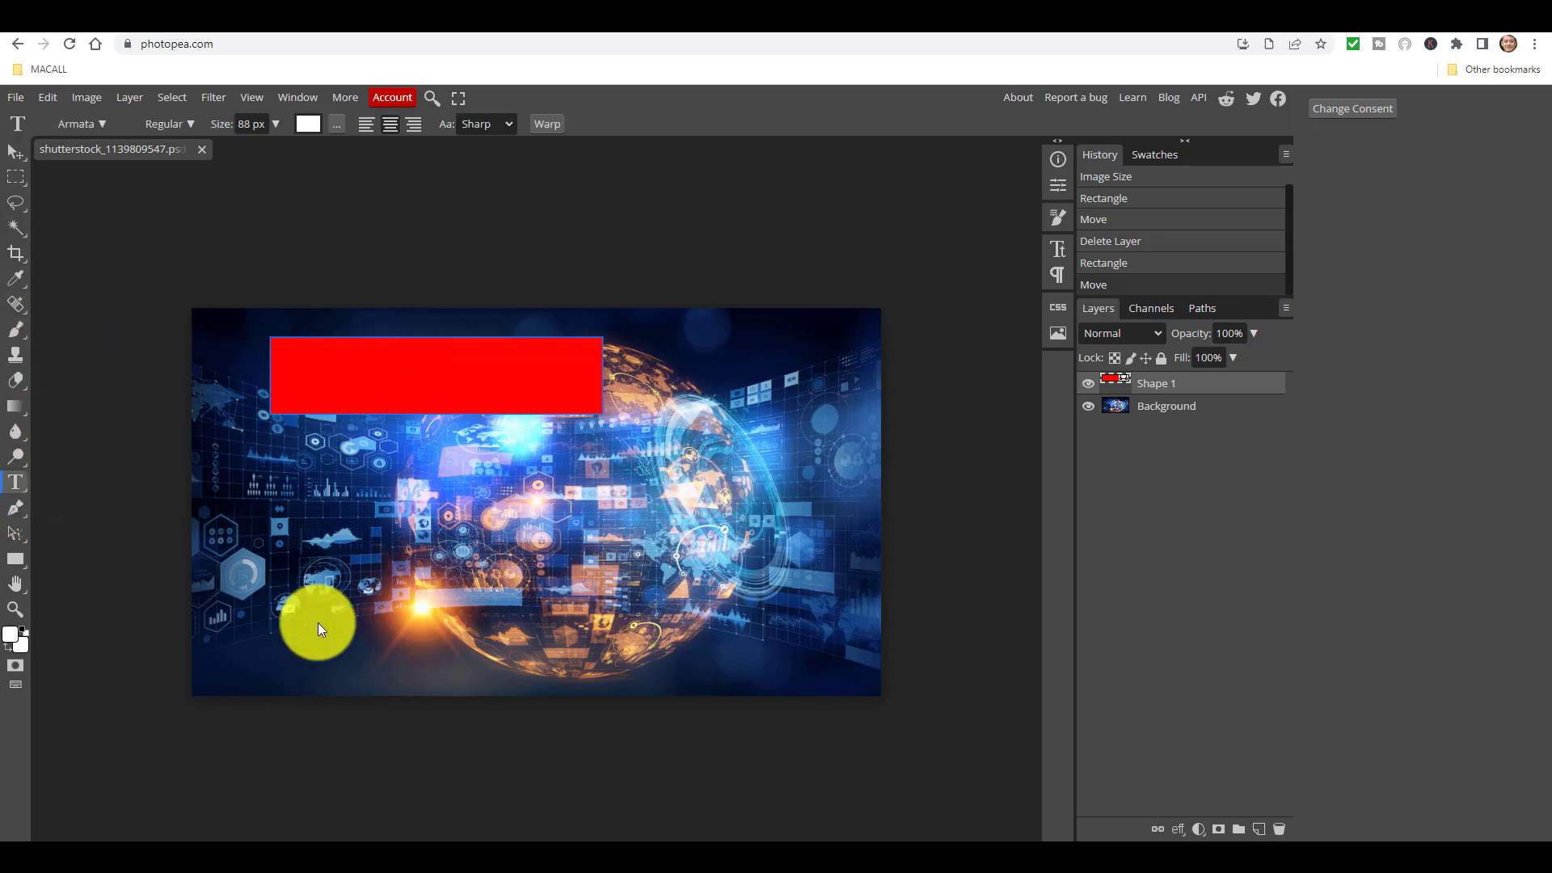
click(370, 594)
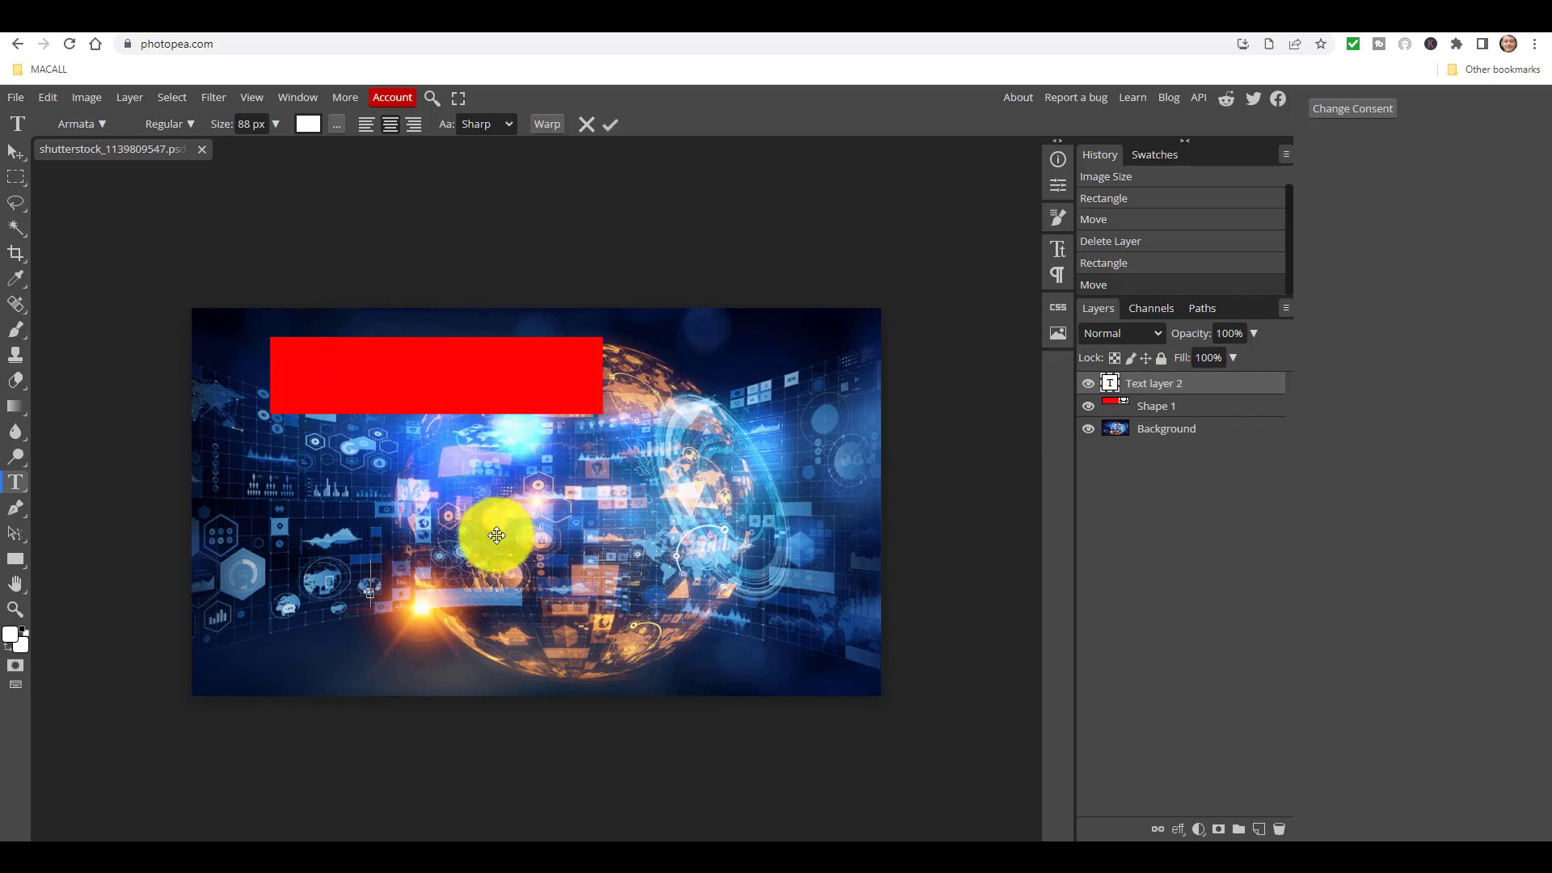
text(Russell)
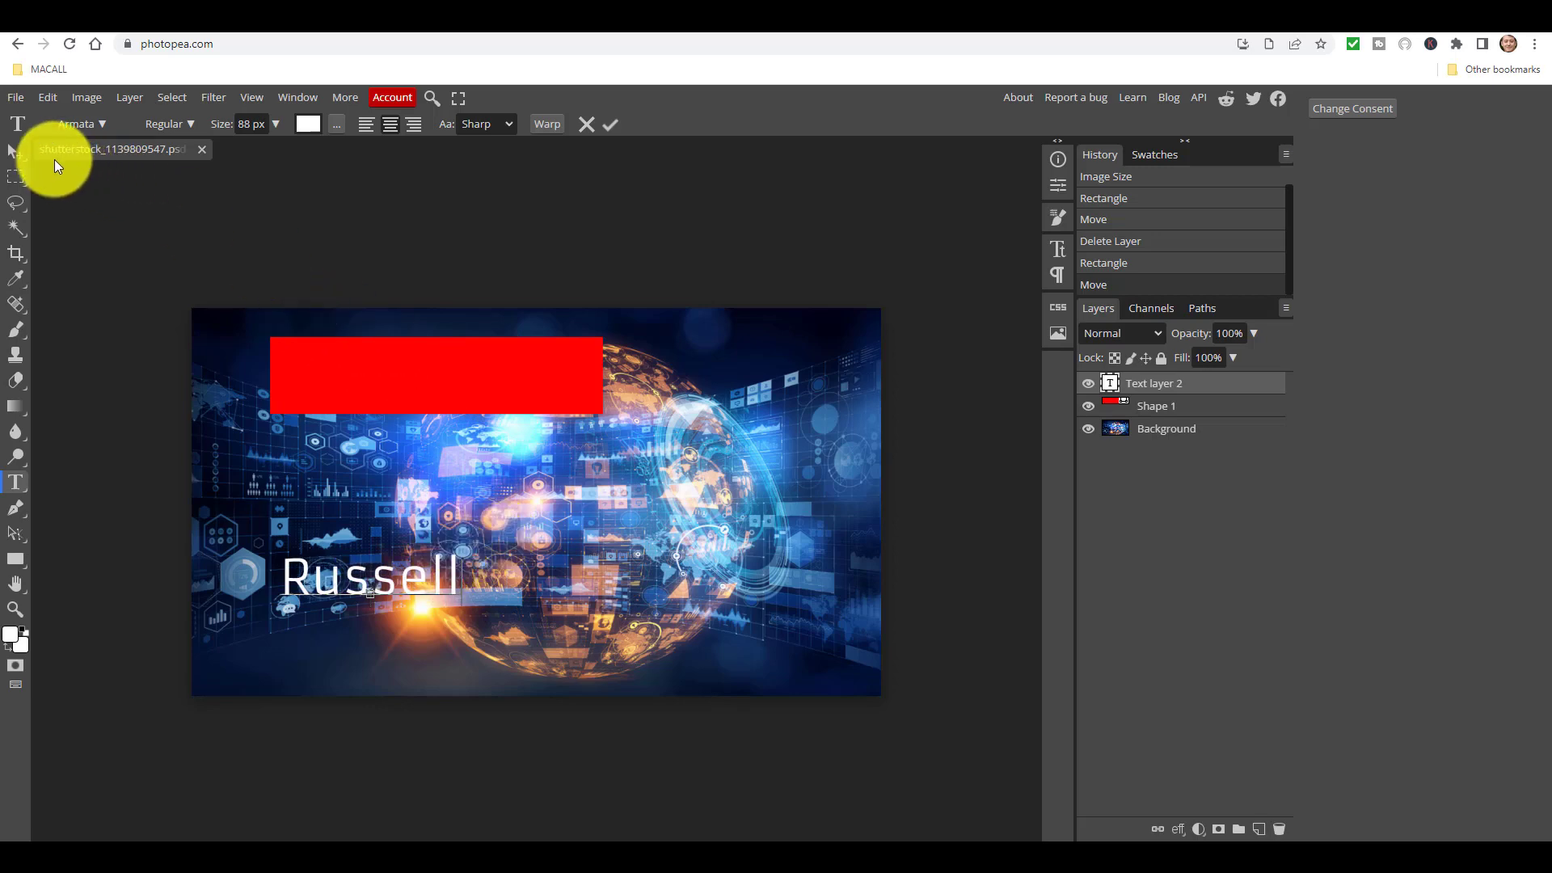
click(14, 152)
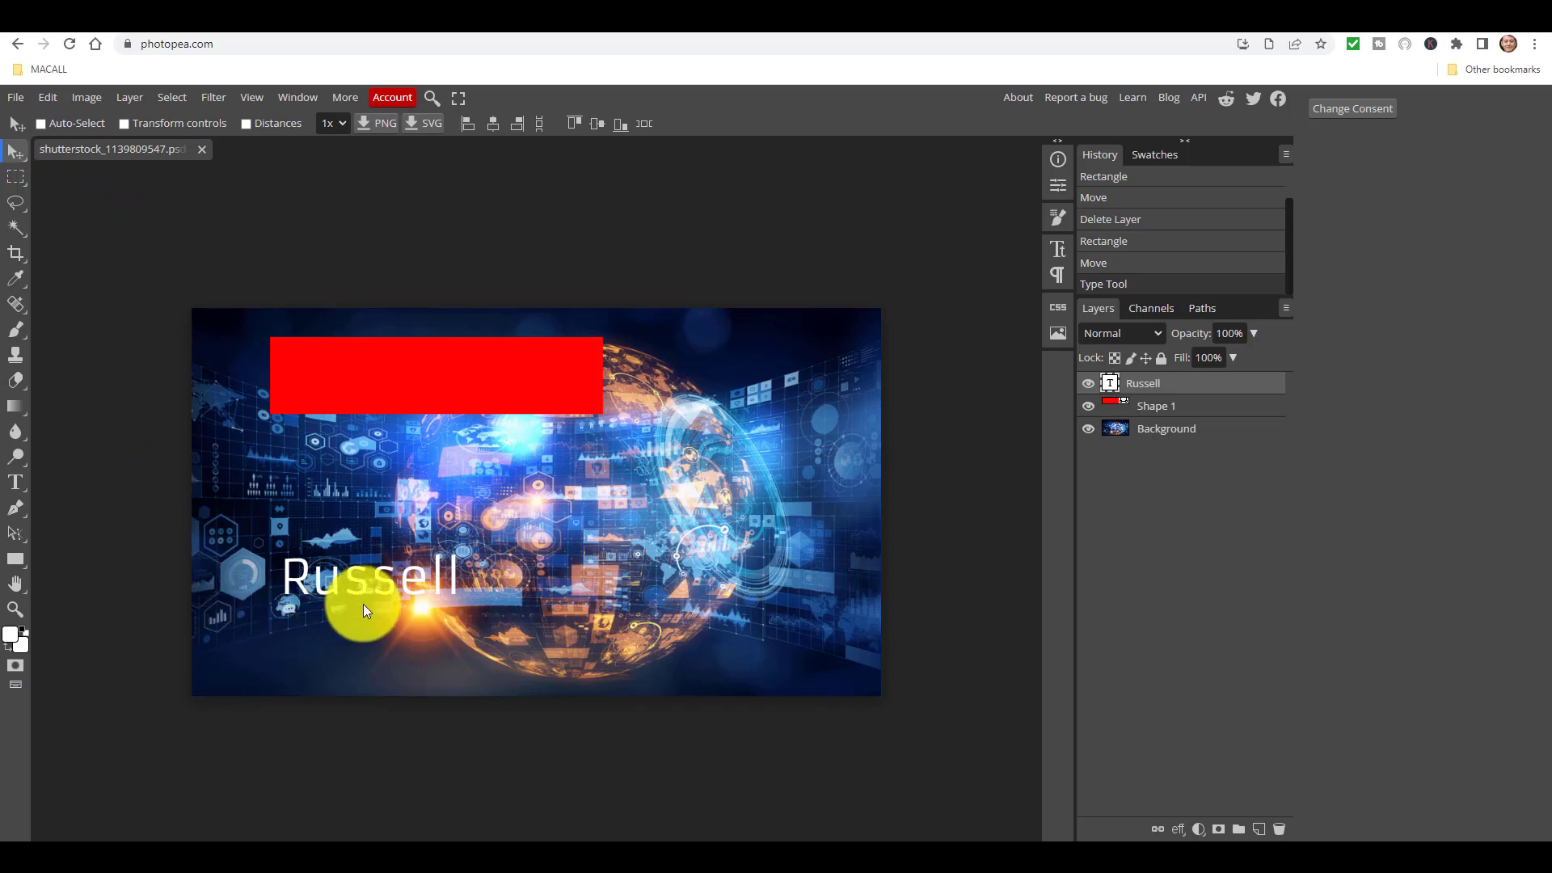
drag(360, 575, 426, 381)
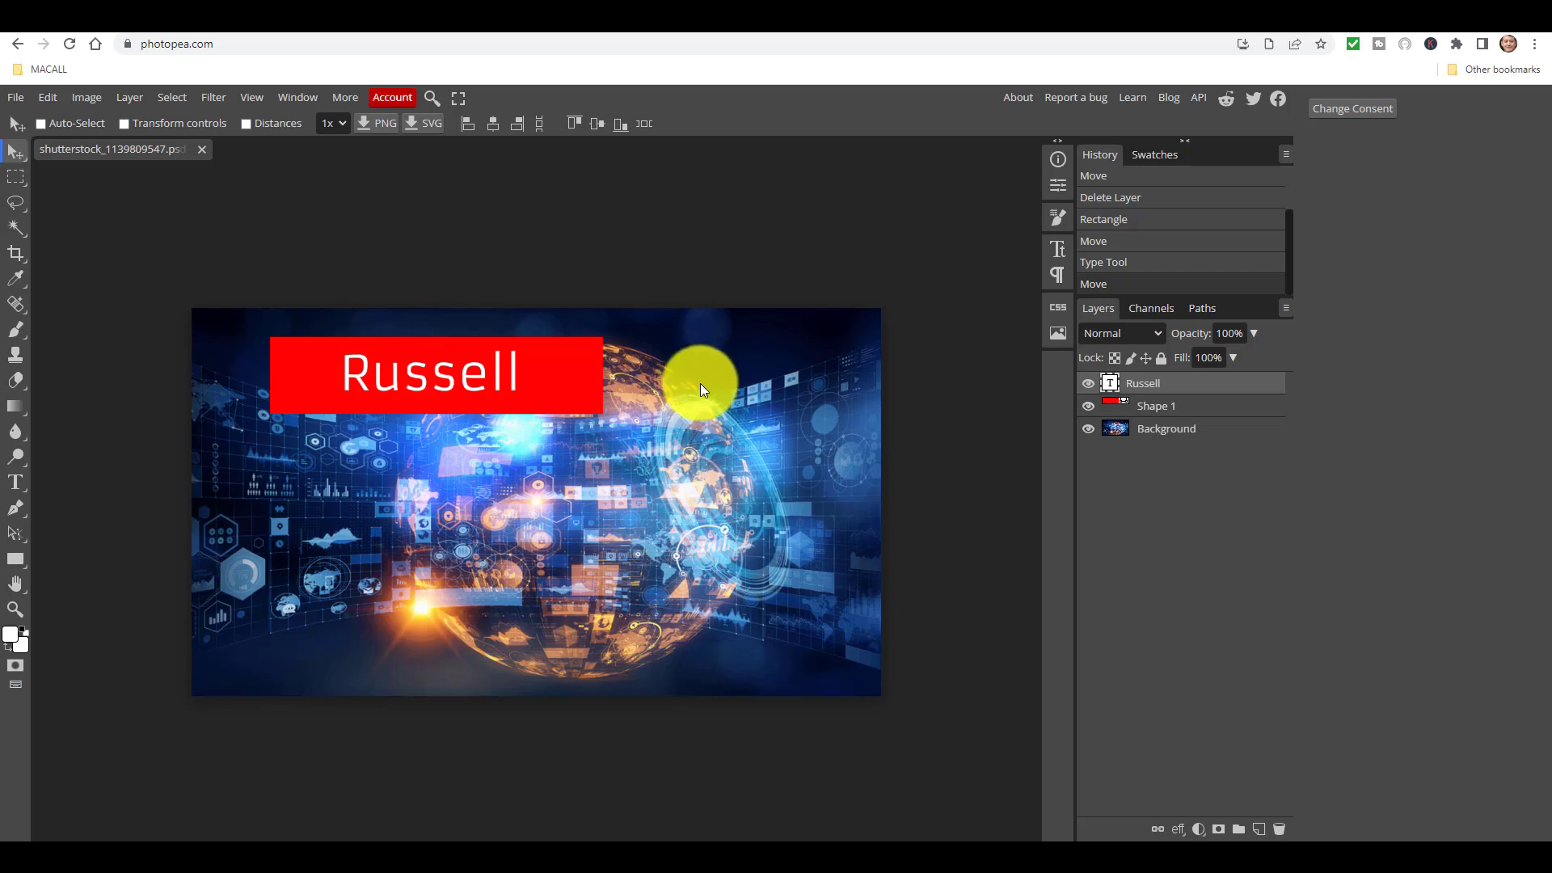
Duplicate the red rectangle layer and move the copy to the globe picture's lower-right area
click(1159, 406)
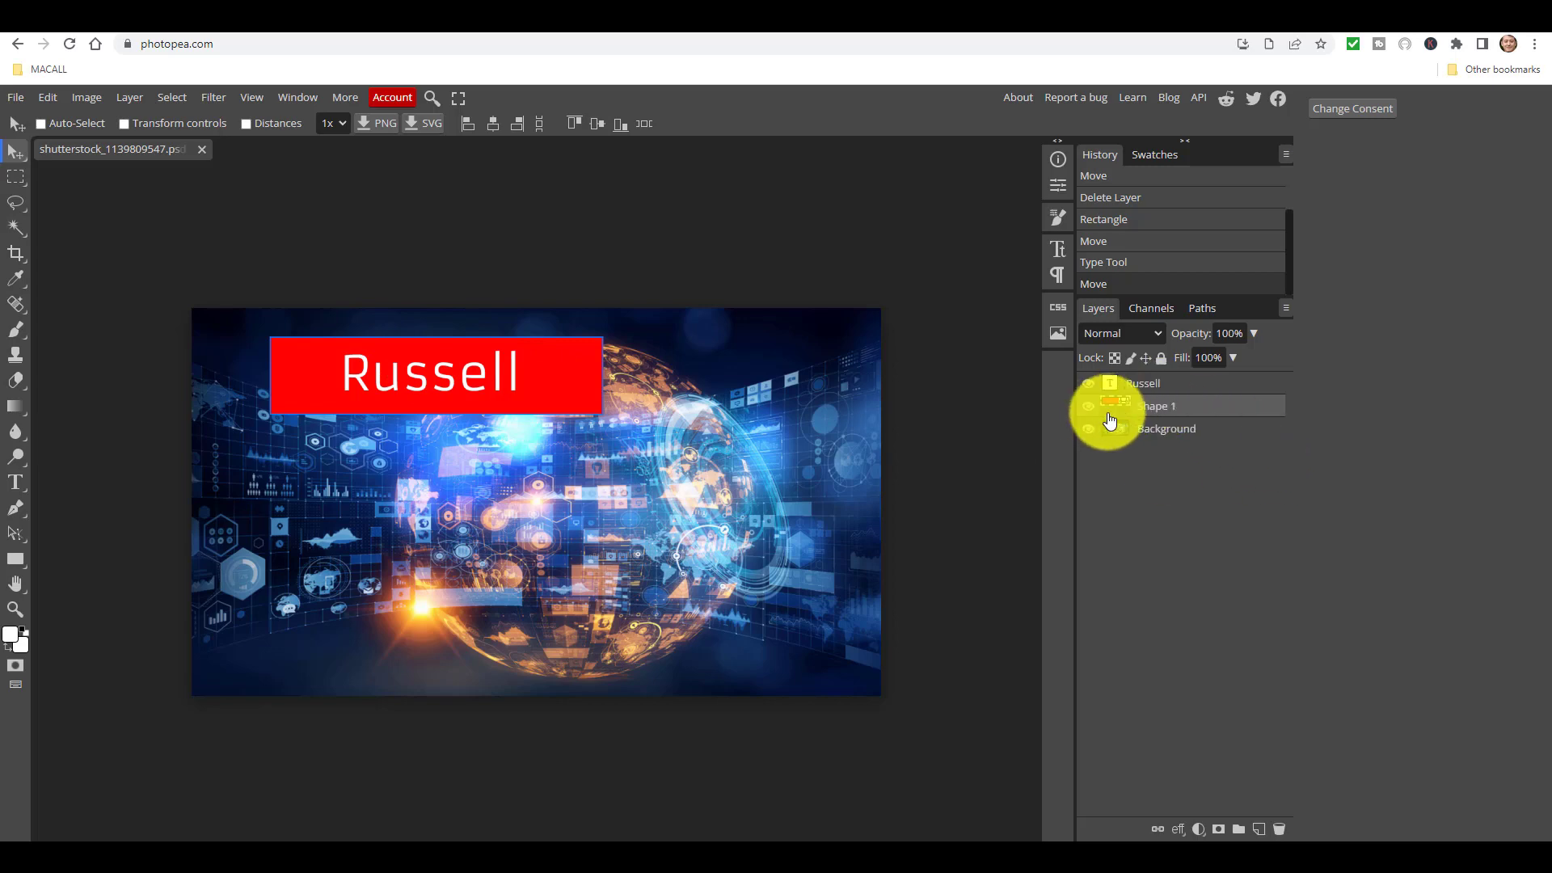
right_click(1156, 412)
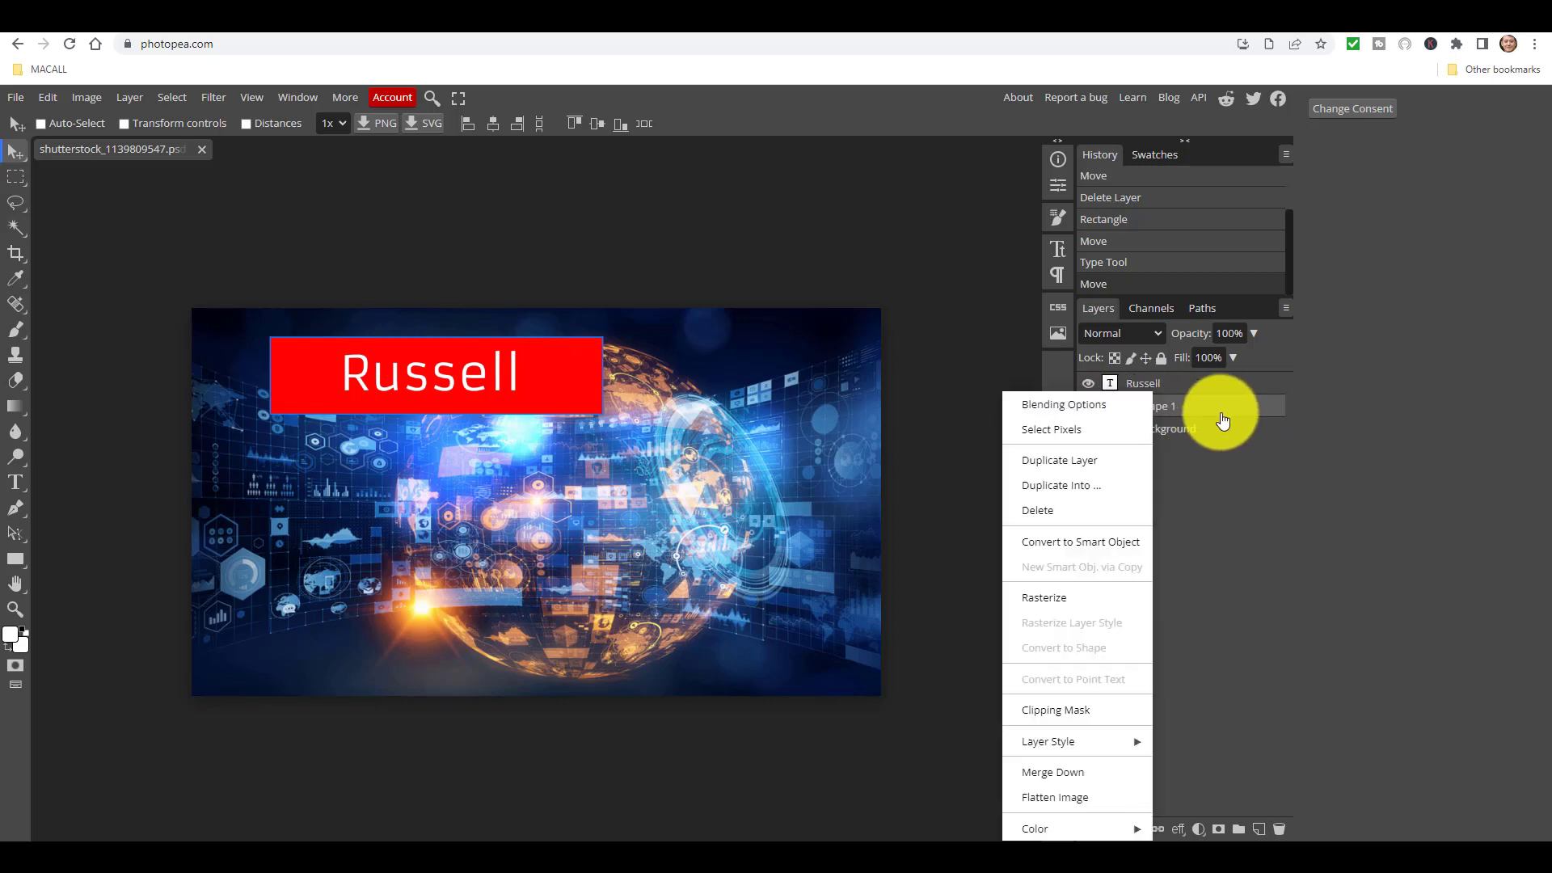
click(1070, 463)
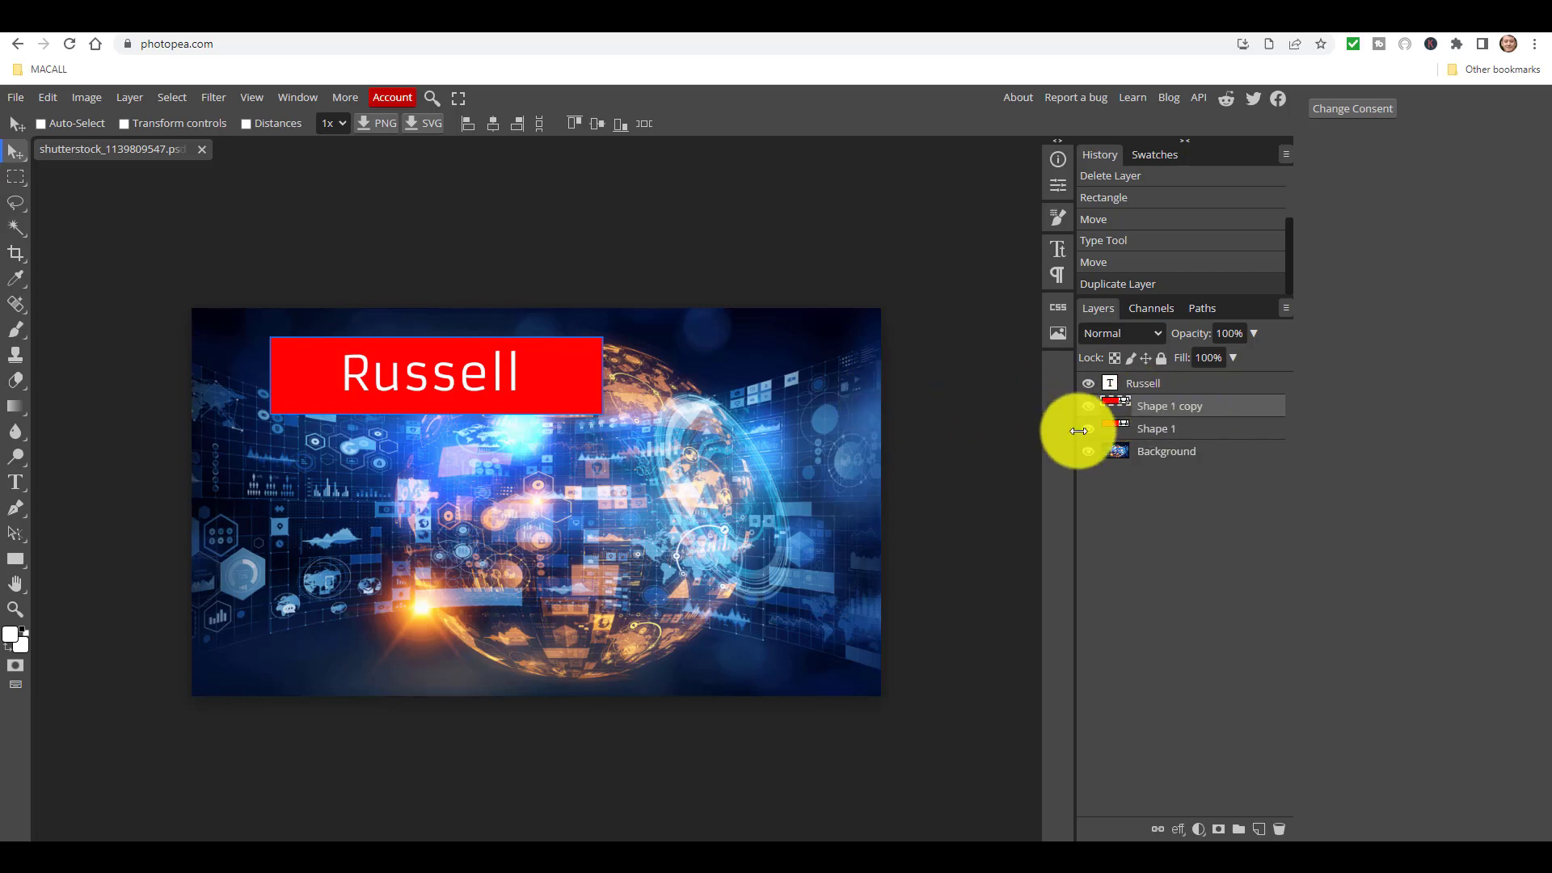
click(1154, 429)
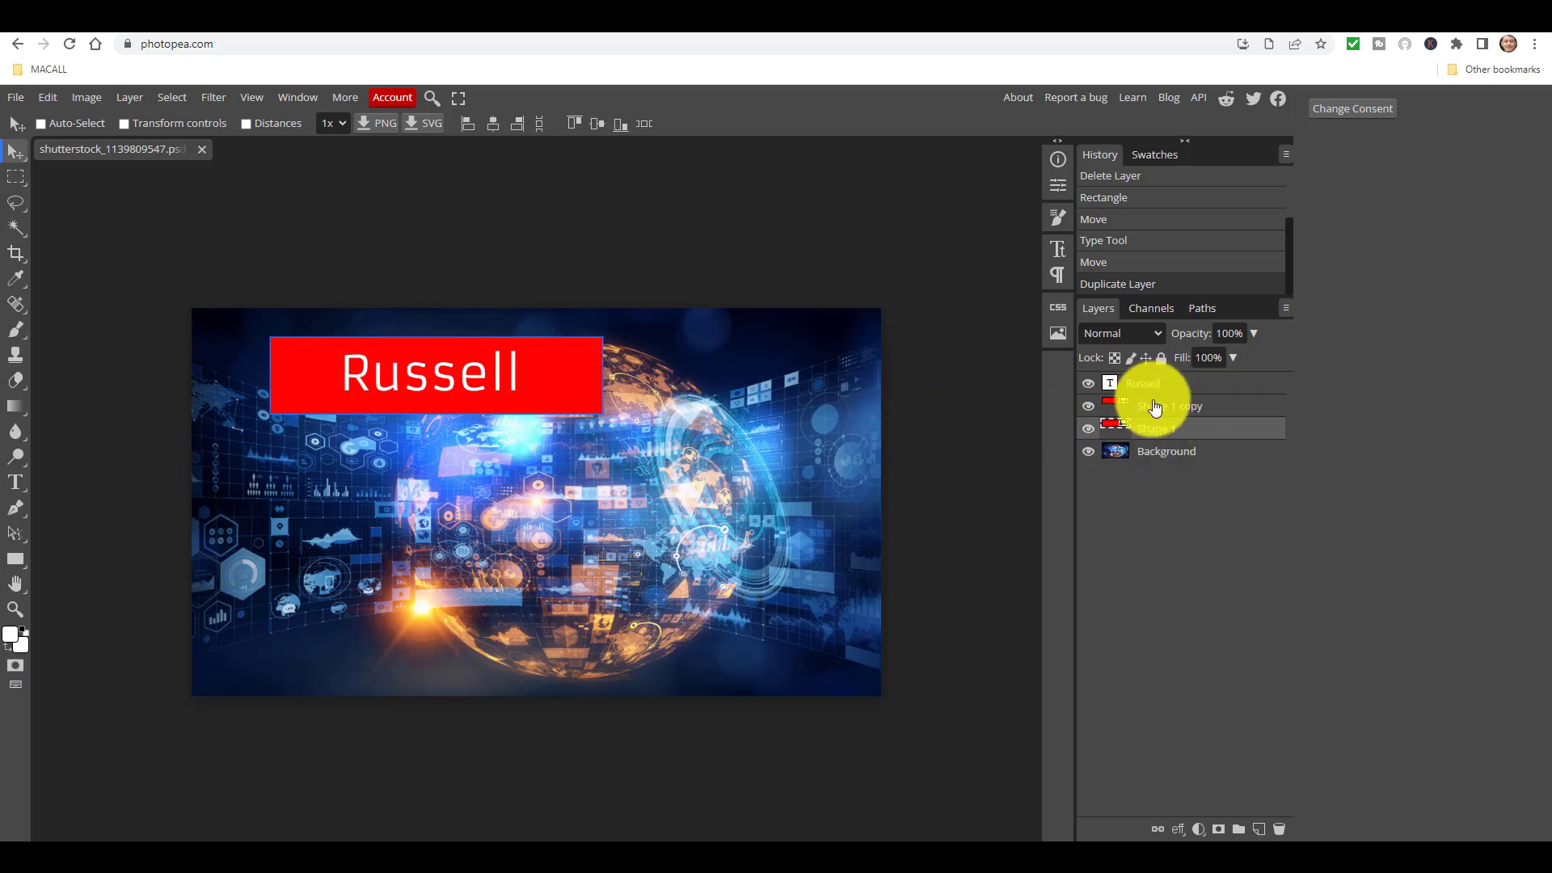
click(1155, 407)
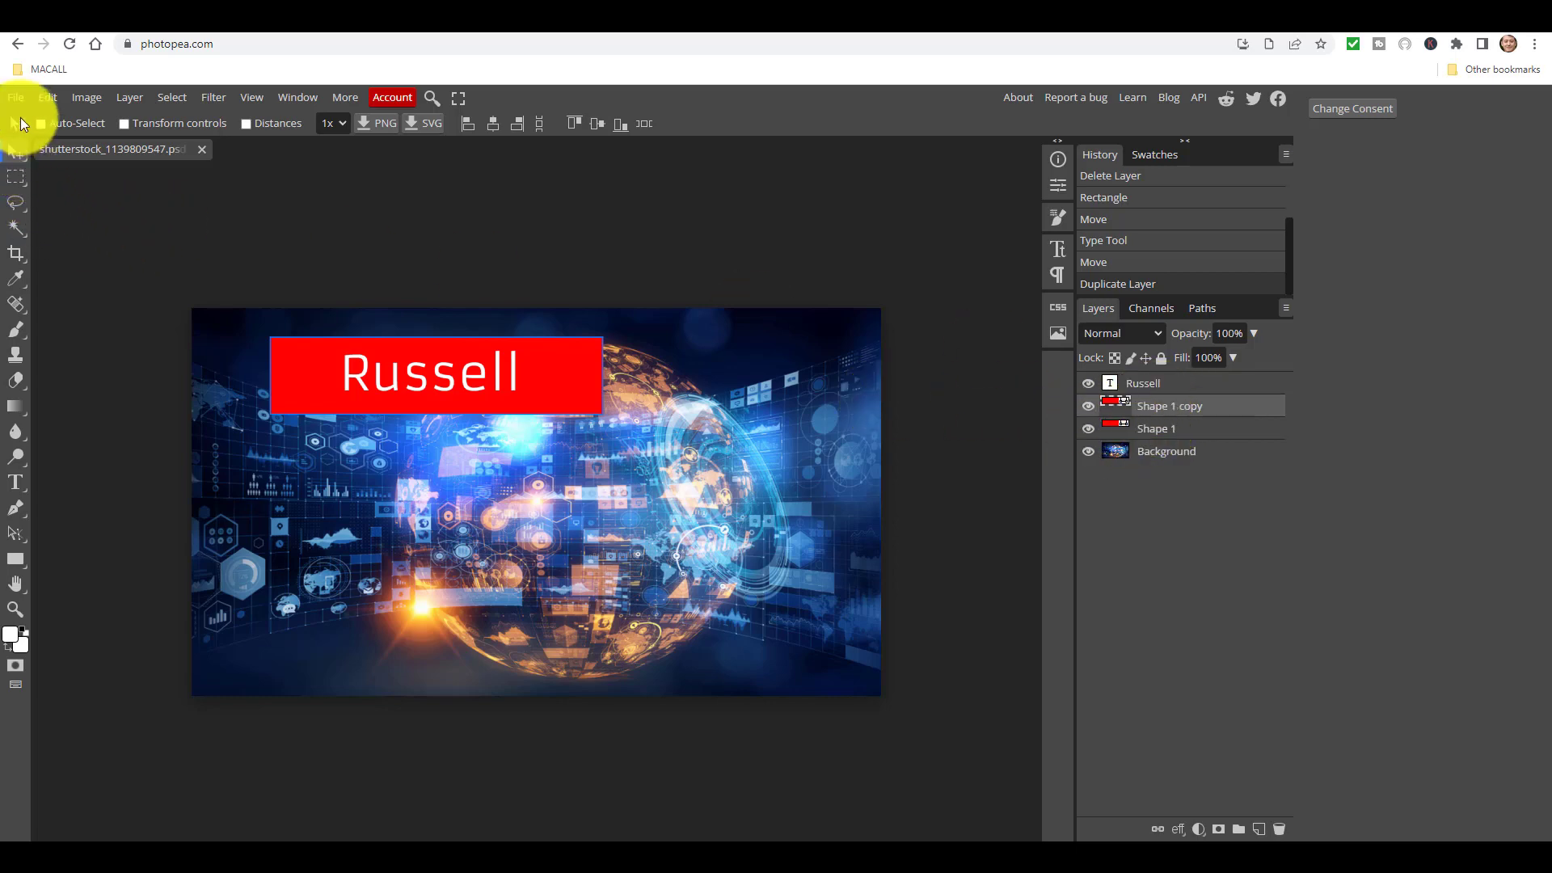
drag(569, 381, 815, 647)
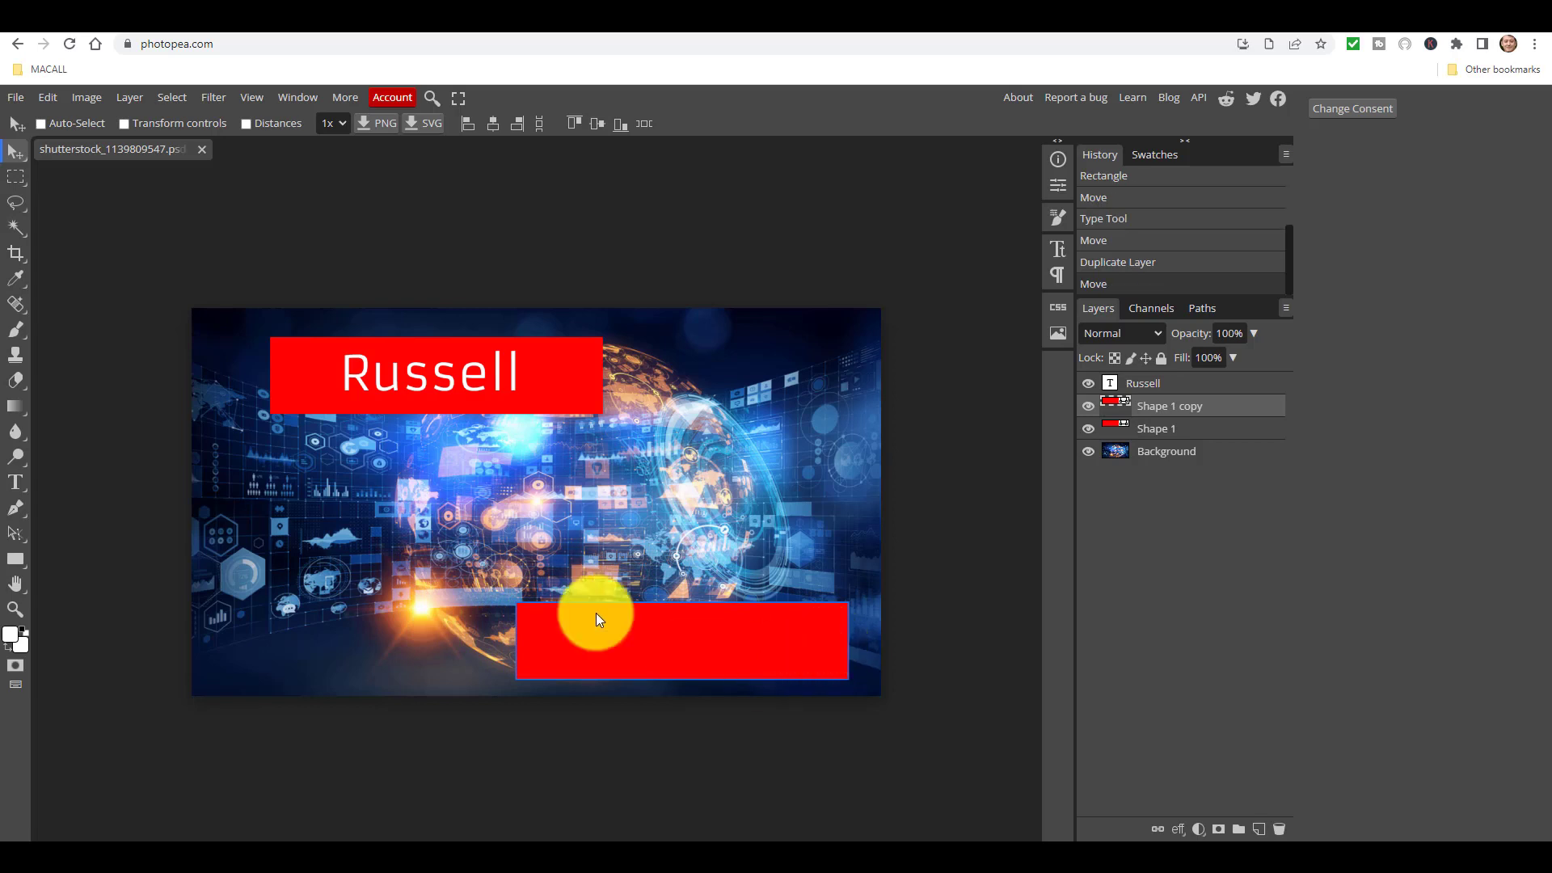
Add the presenter's surname as white Armata text at 88 px and move it onto the lower red rectangle
click(15, 489)
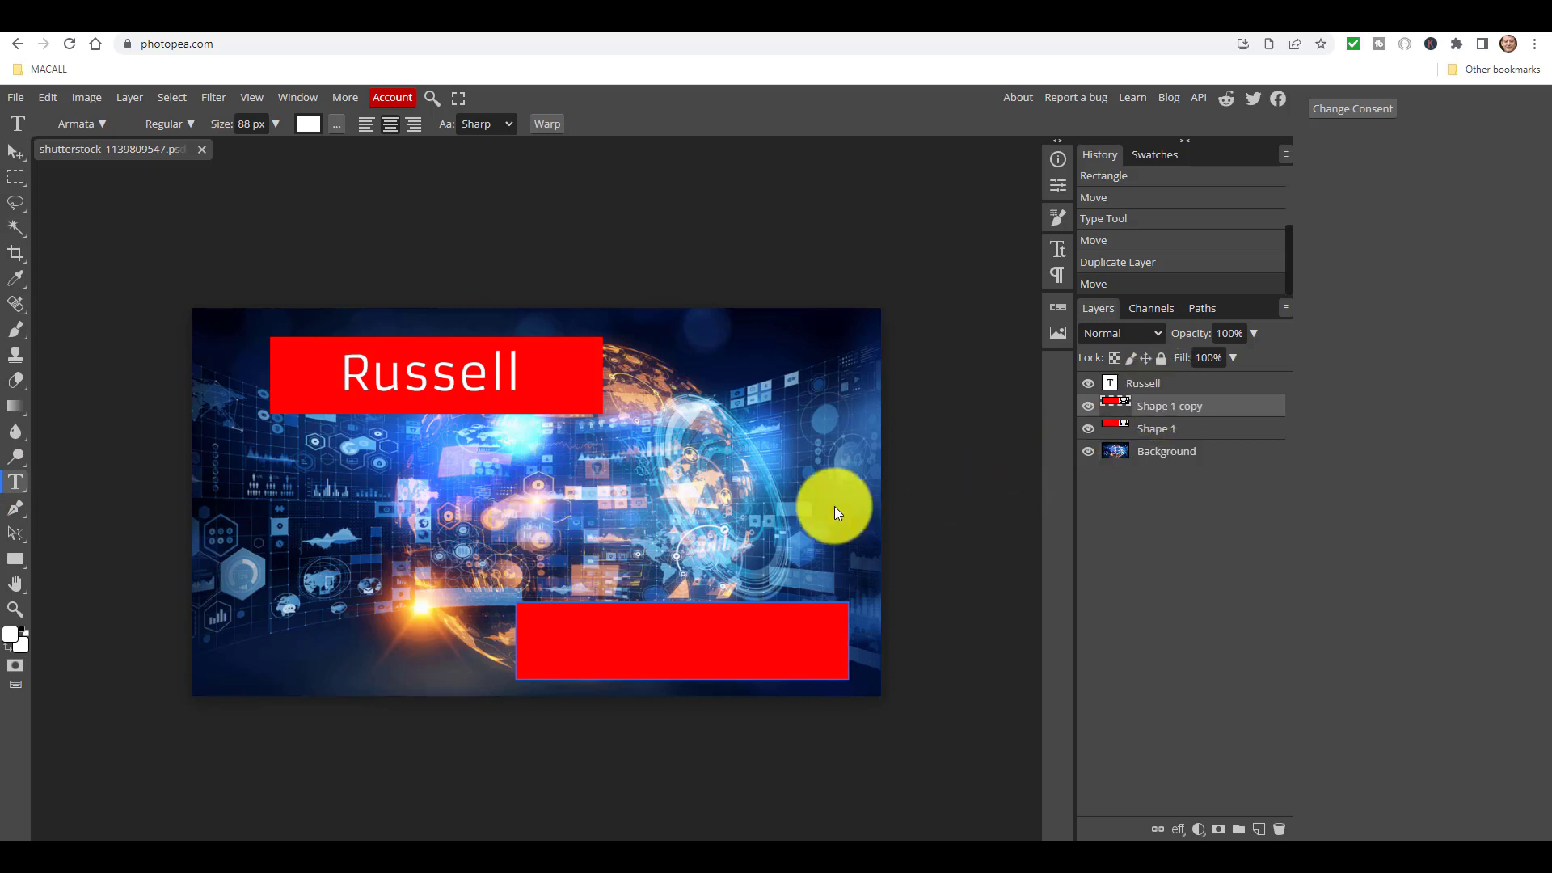
click(628, 551)
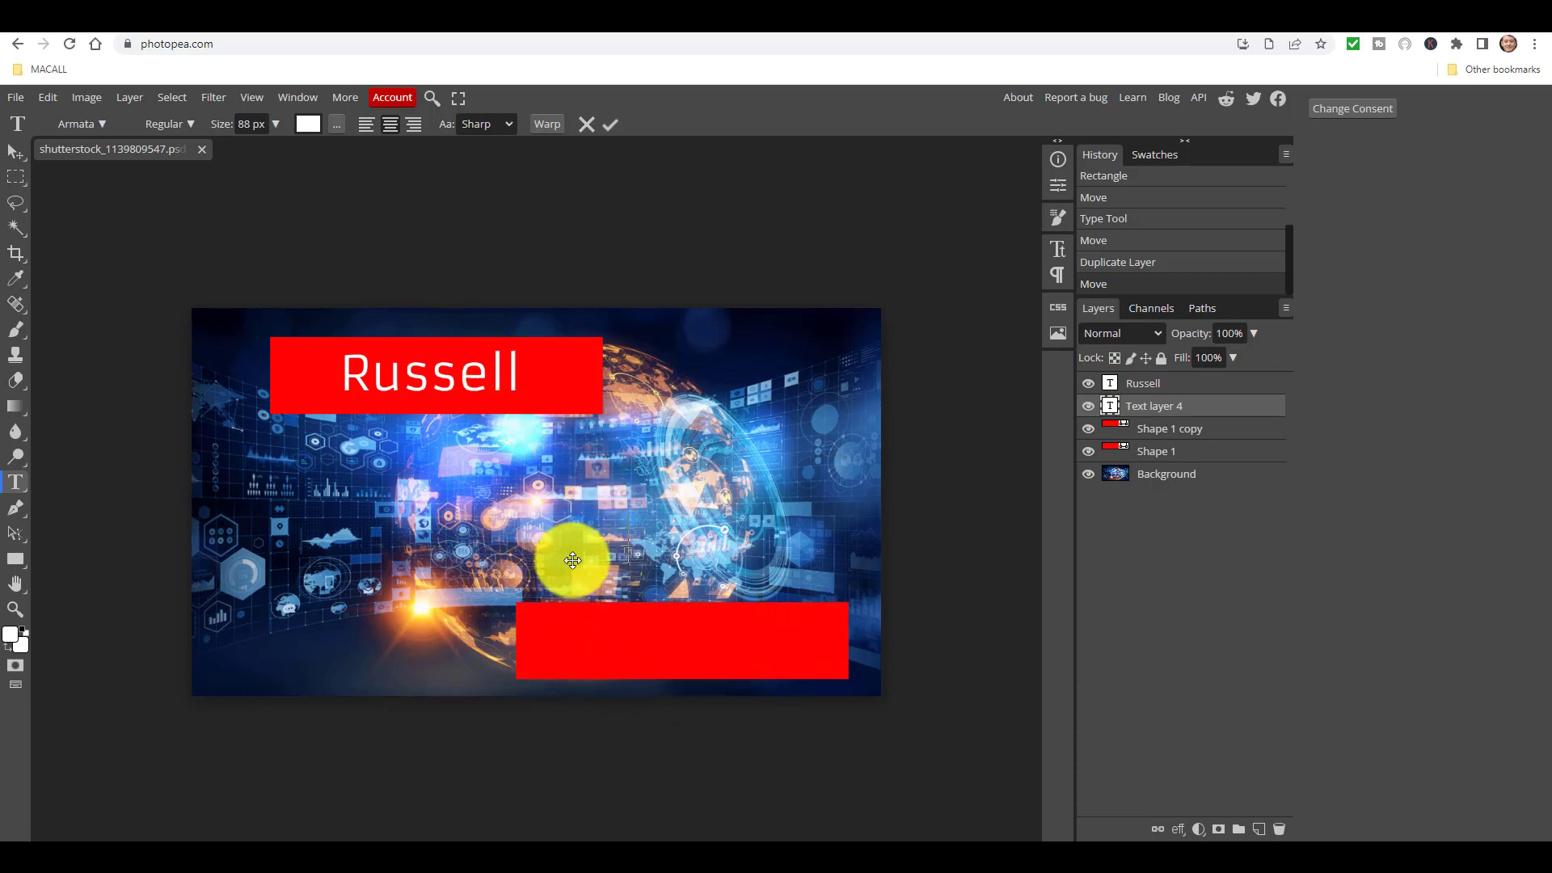
text(Stannard)
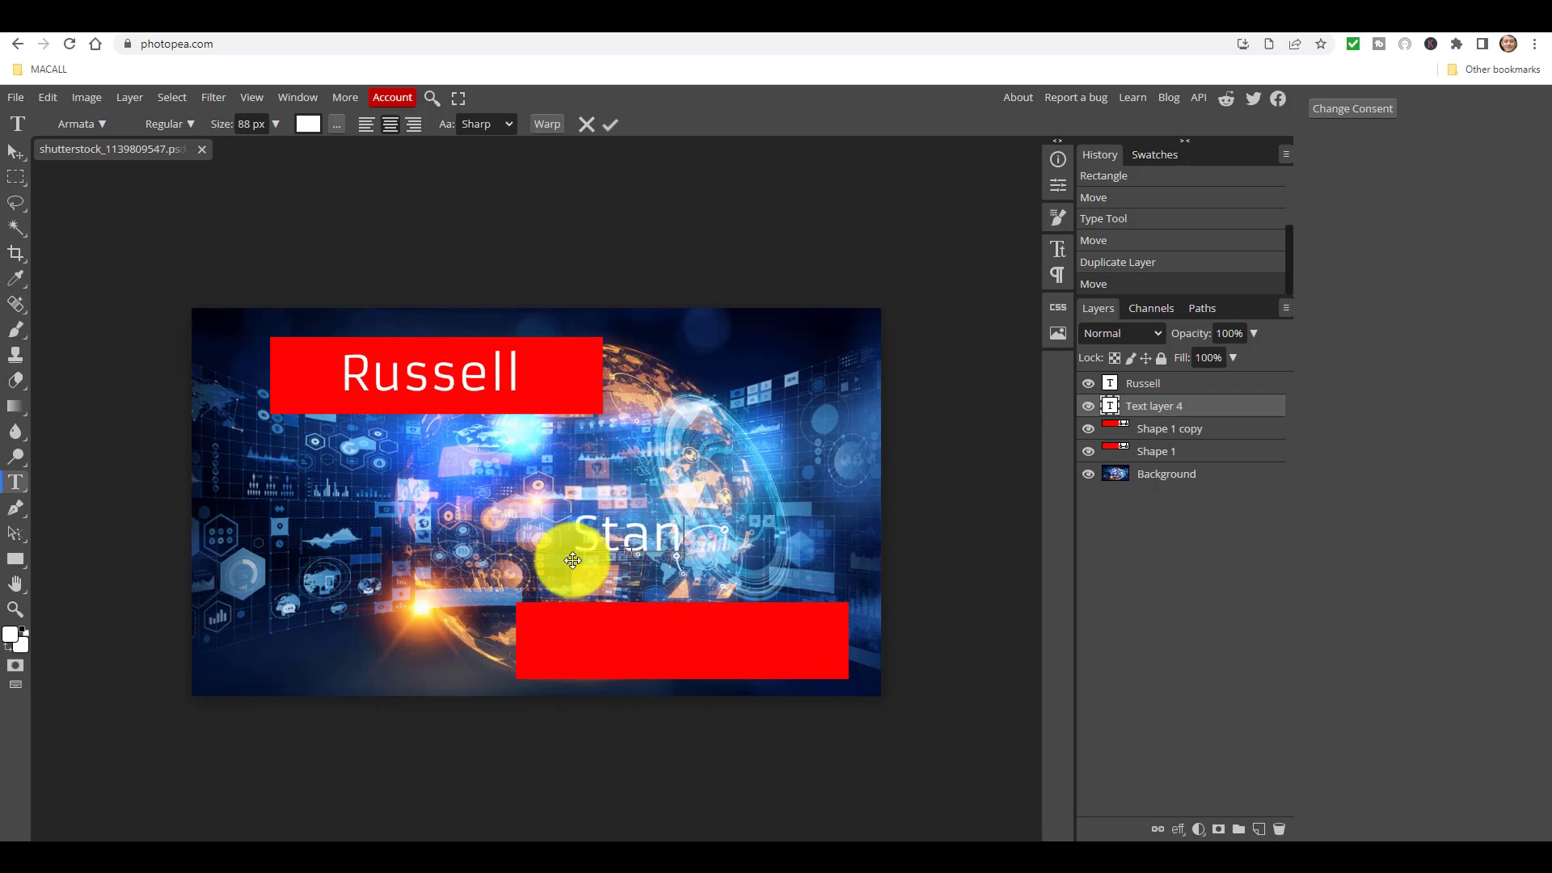
click(24, 151)
drag(634, 535, 706, 641)
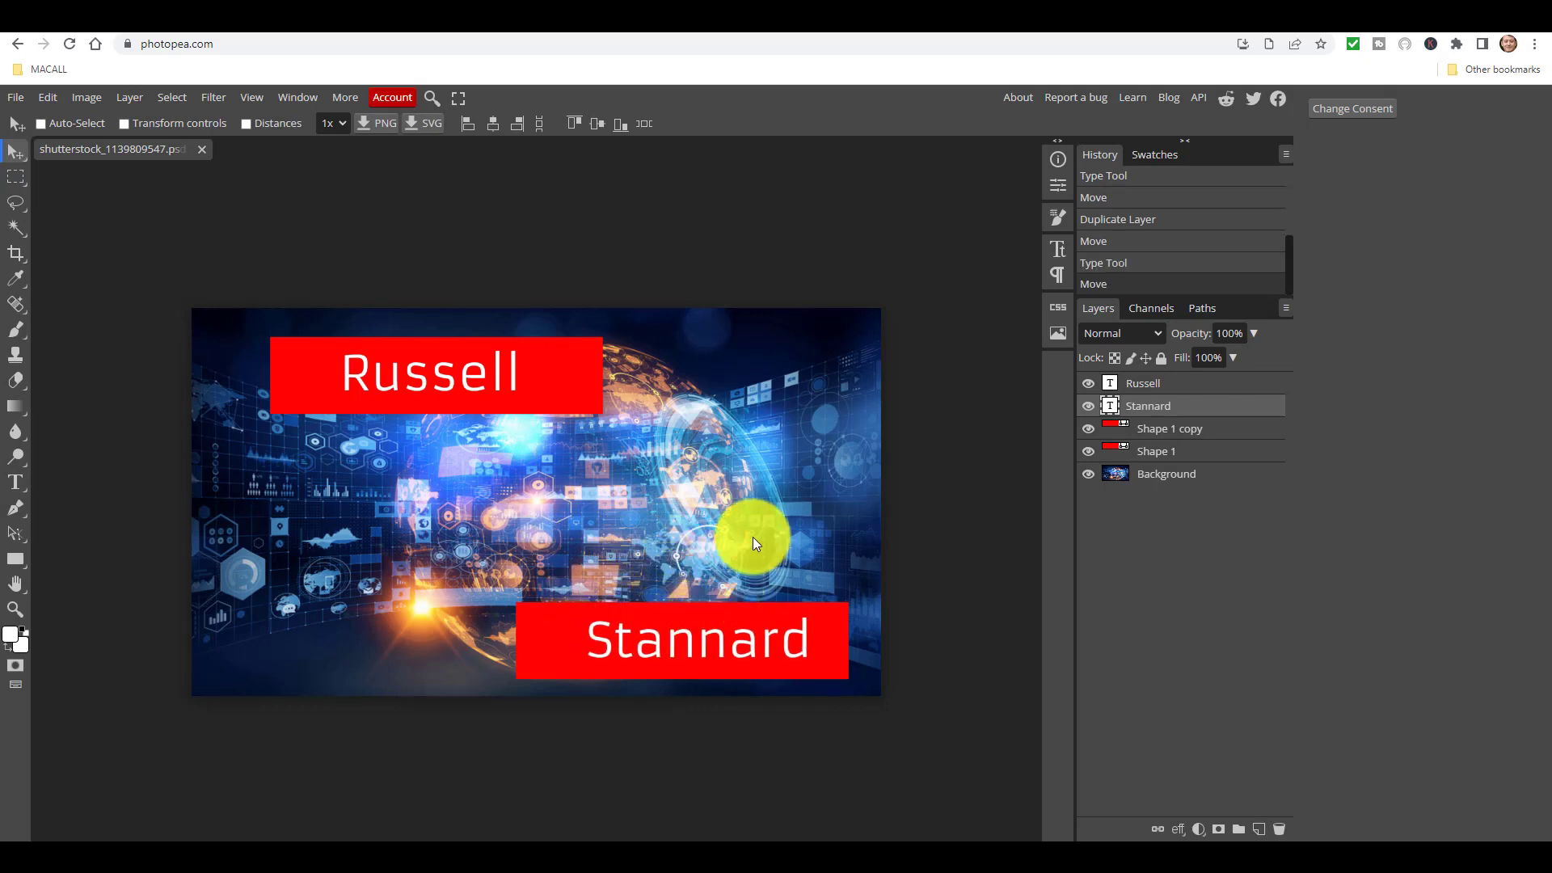
Lock the transparent pixels of the first-name text layer and unlock them again
click(1143, 383)
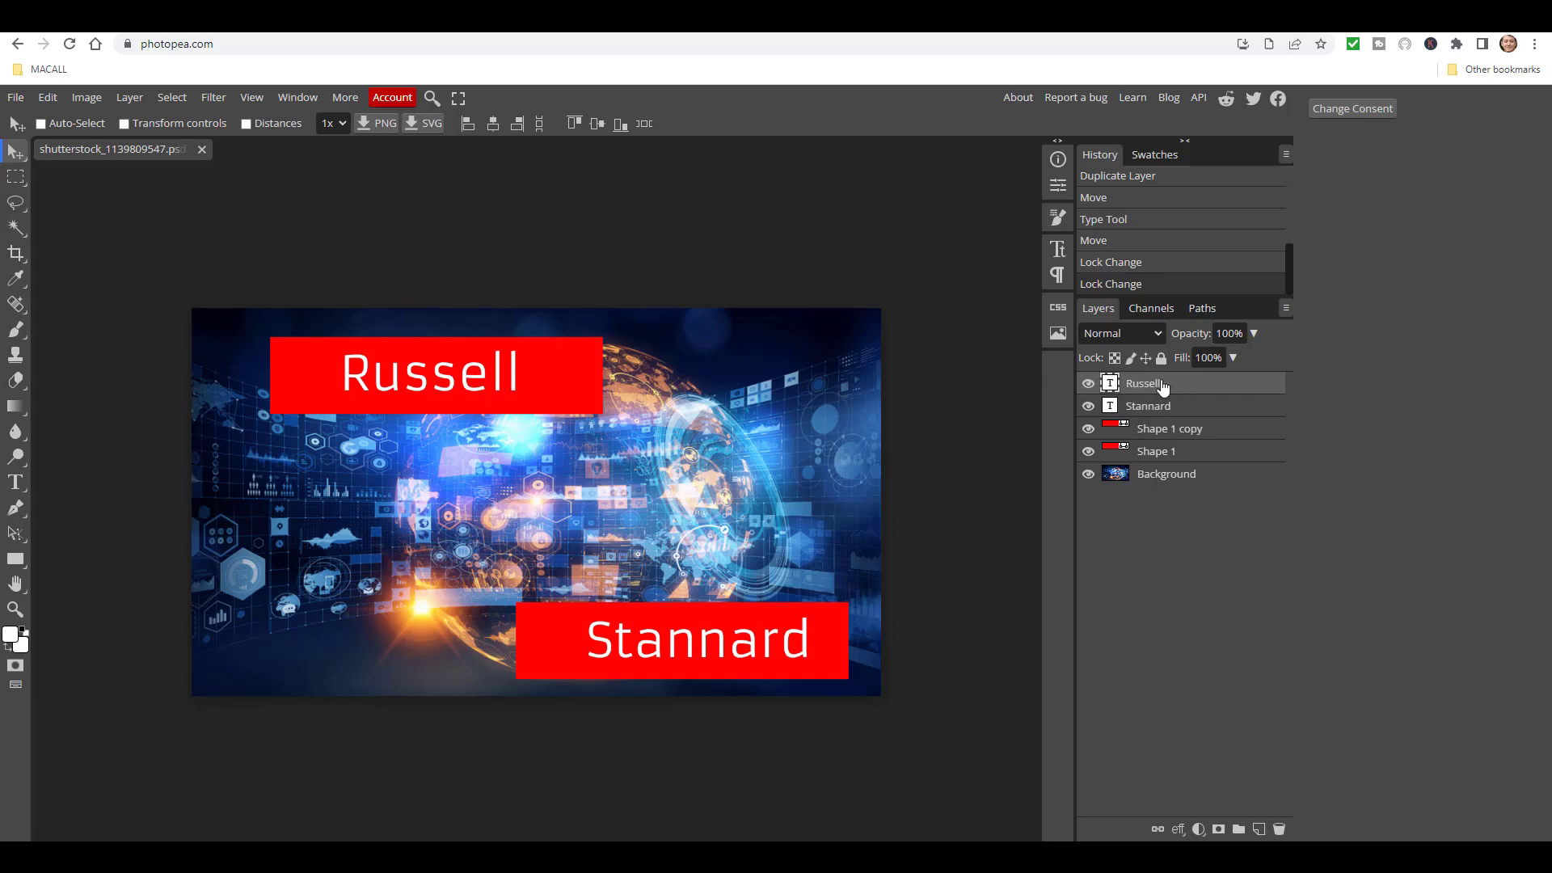
click(1114, 357)
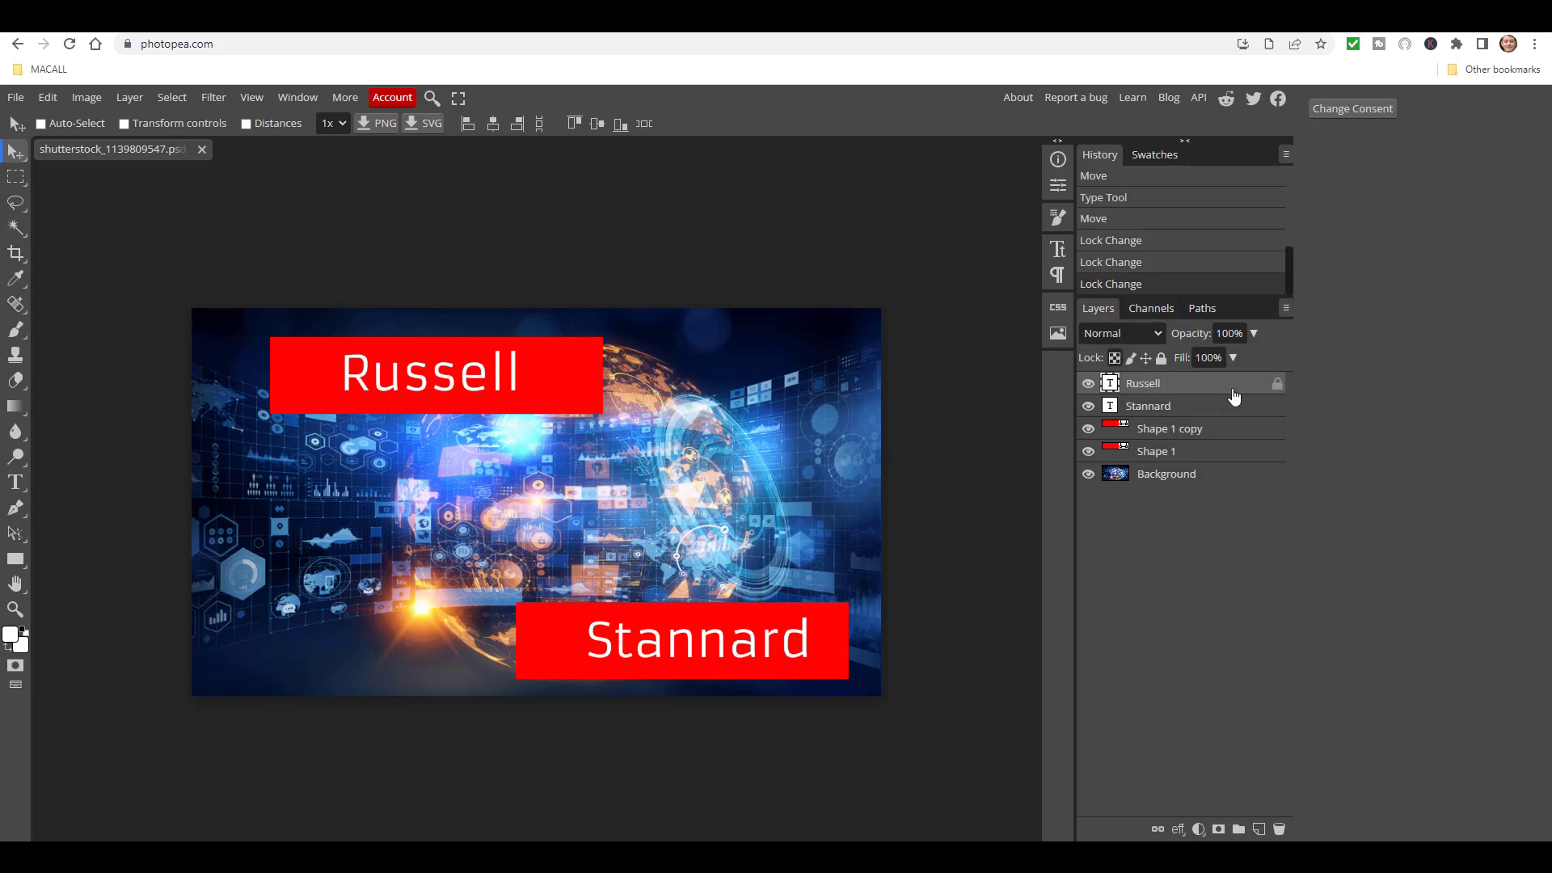
click(1114, 358)
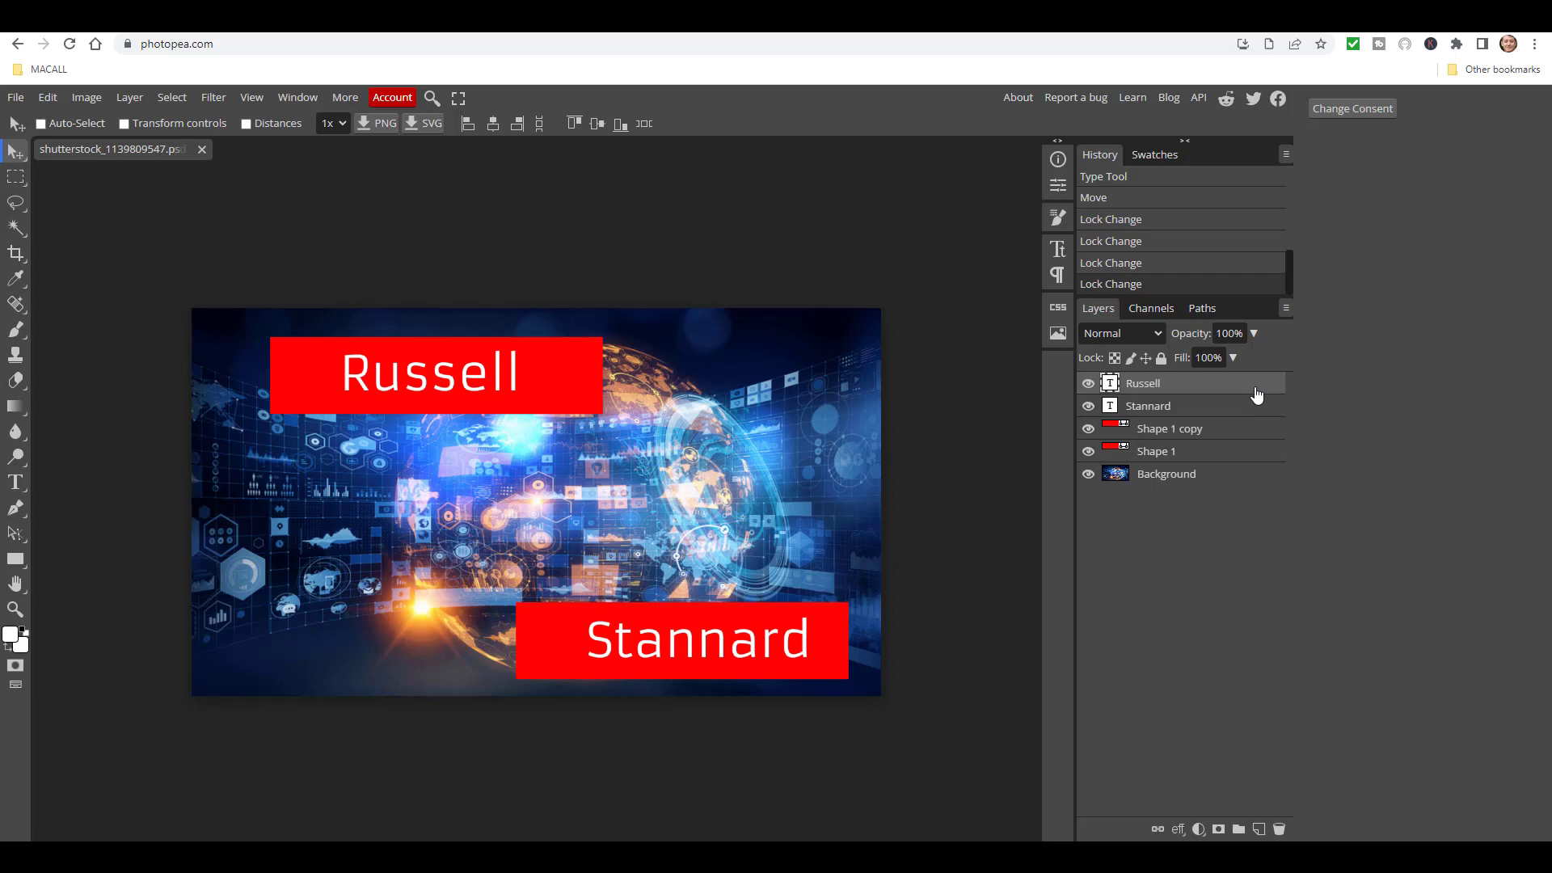
Hide the text, rectangle and background layers one by one and show them all again
click(1088, 383)
click(1089, 406)
click(1088, 429)
click(1088, 451)
click(1088, 474)
click(1088, 473)
click(1088, 451)
click(1088, 429)
click(1088, 406)
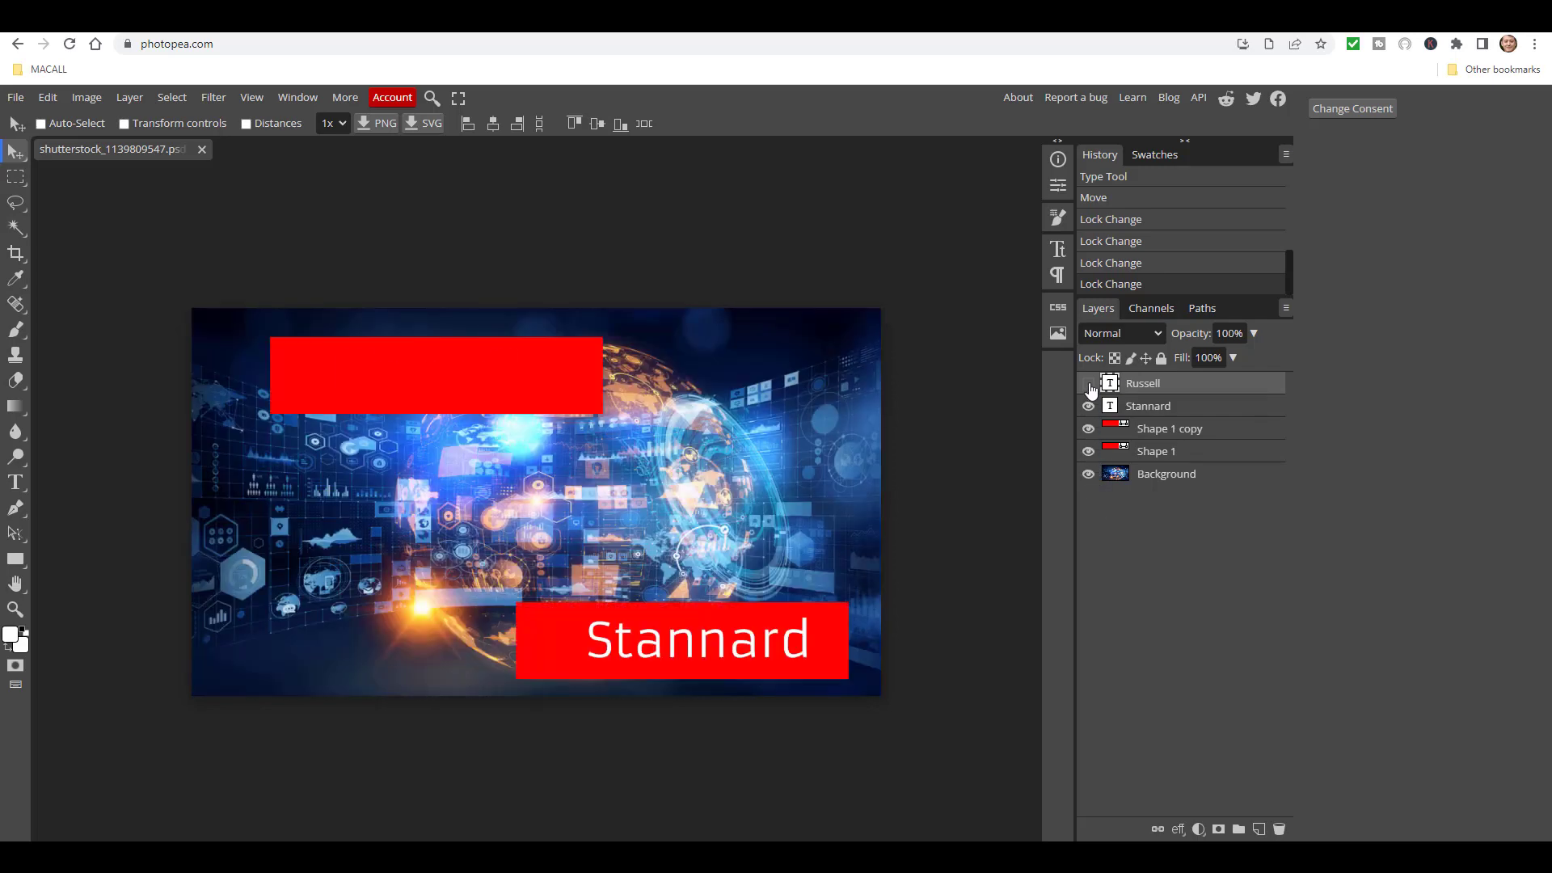
click(1088, 383)
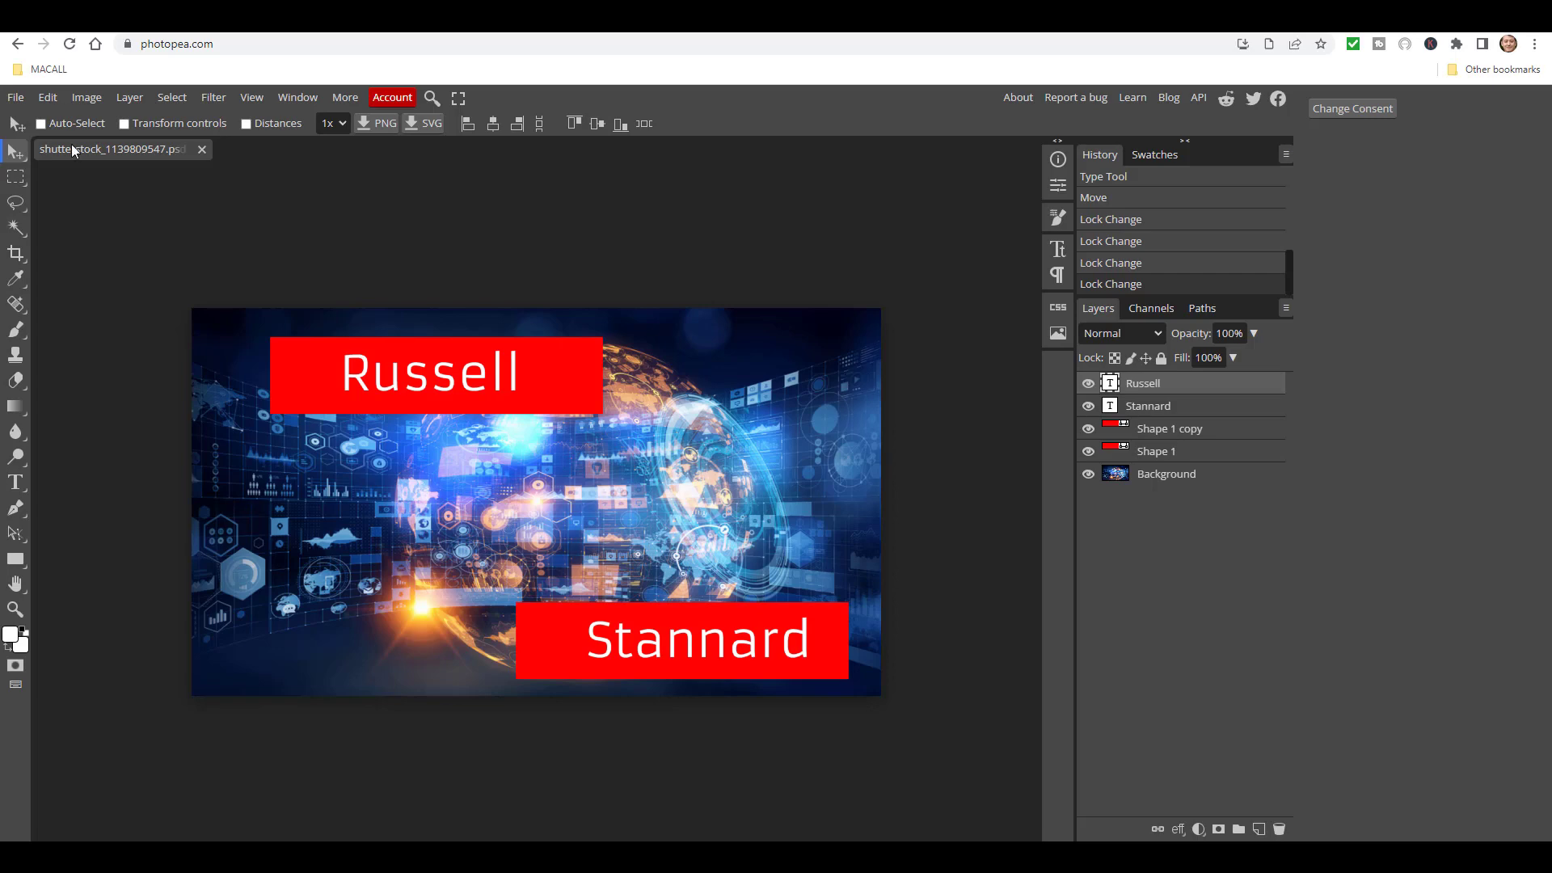
click(48, 97)
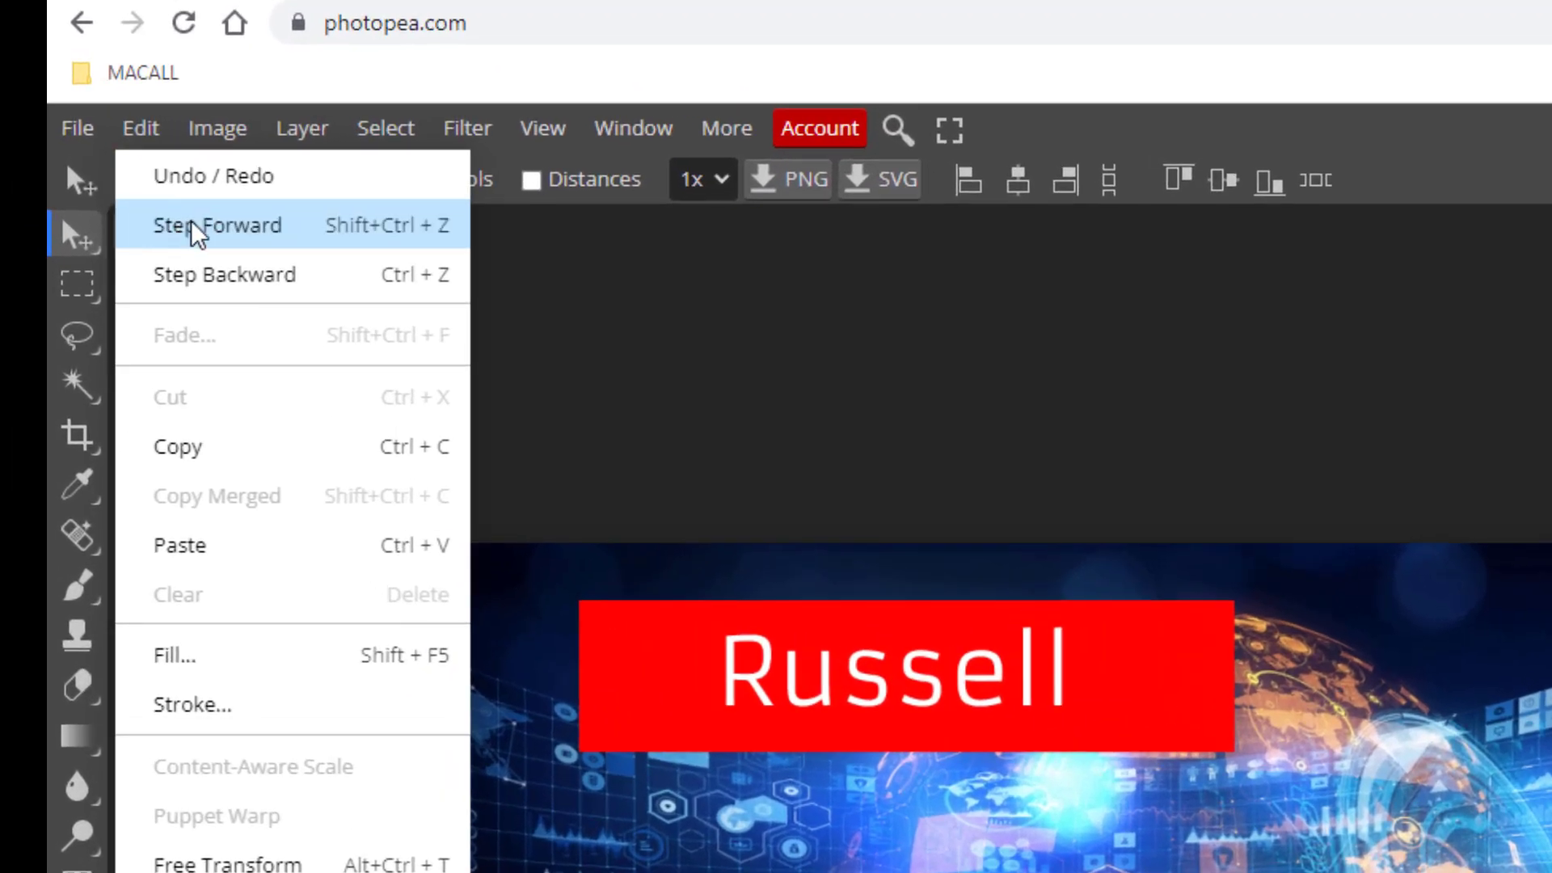
click(648, 197)
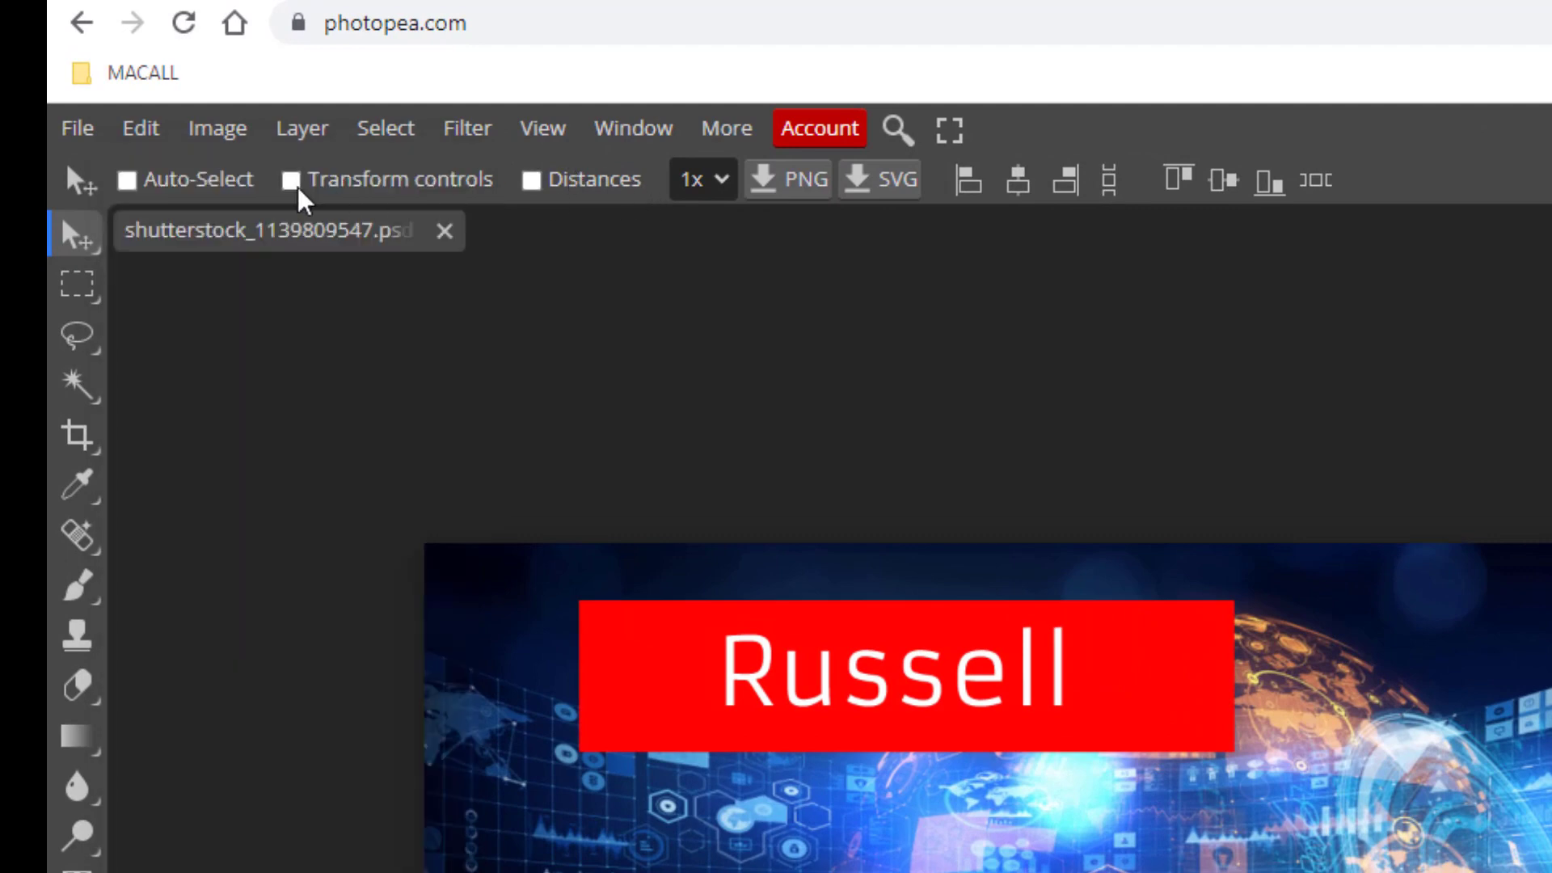
click(156, 138)
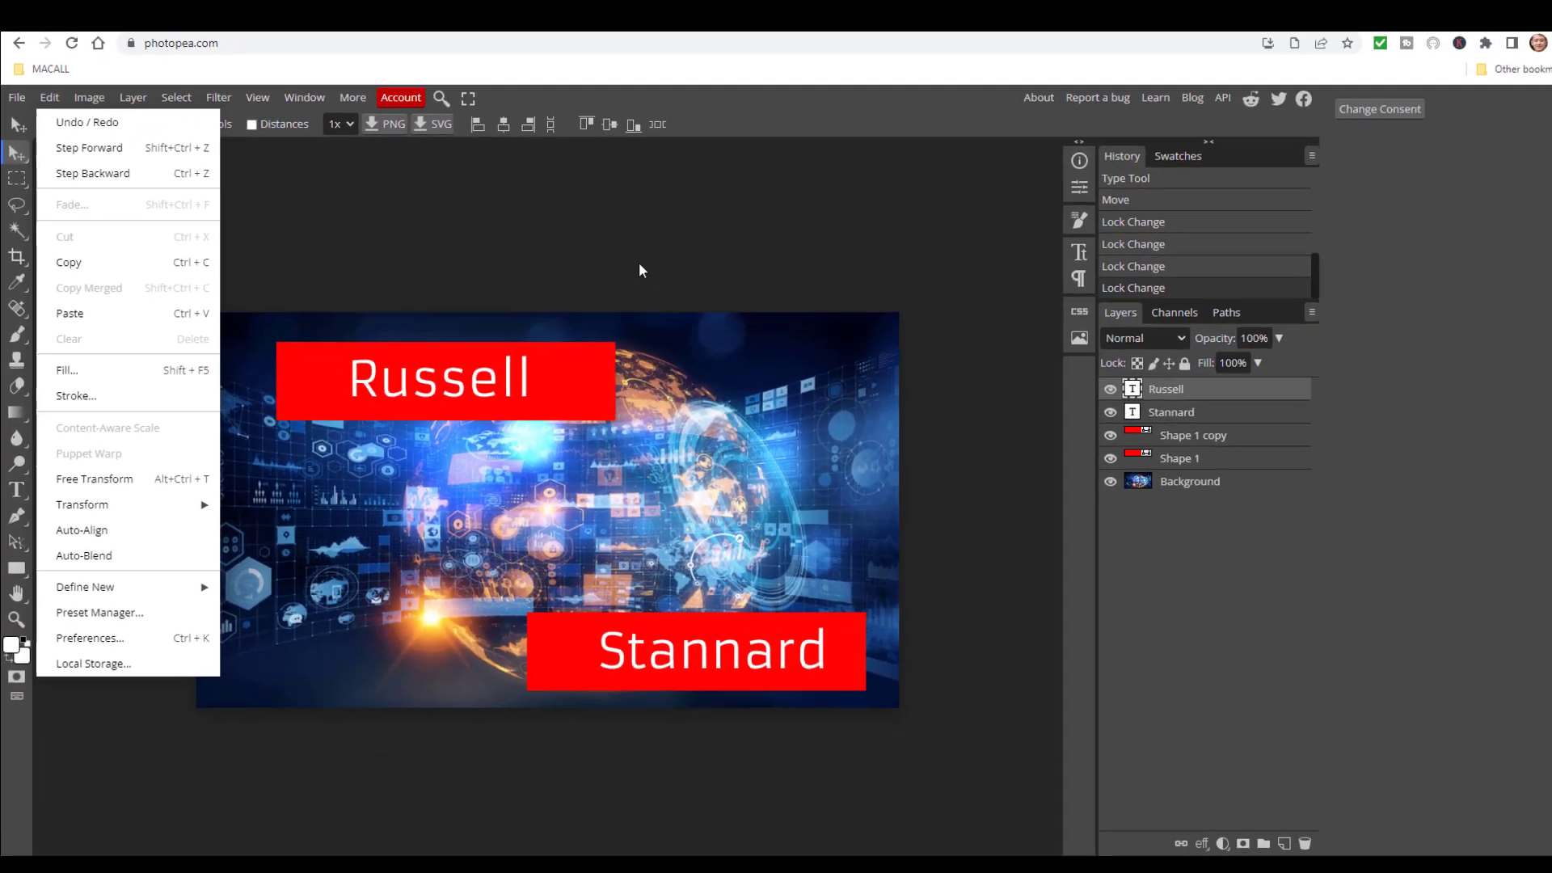
click(1083, 398)
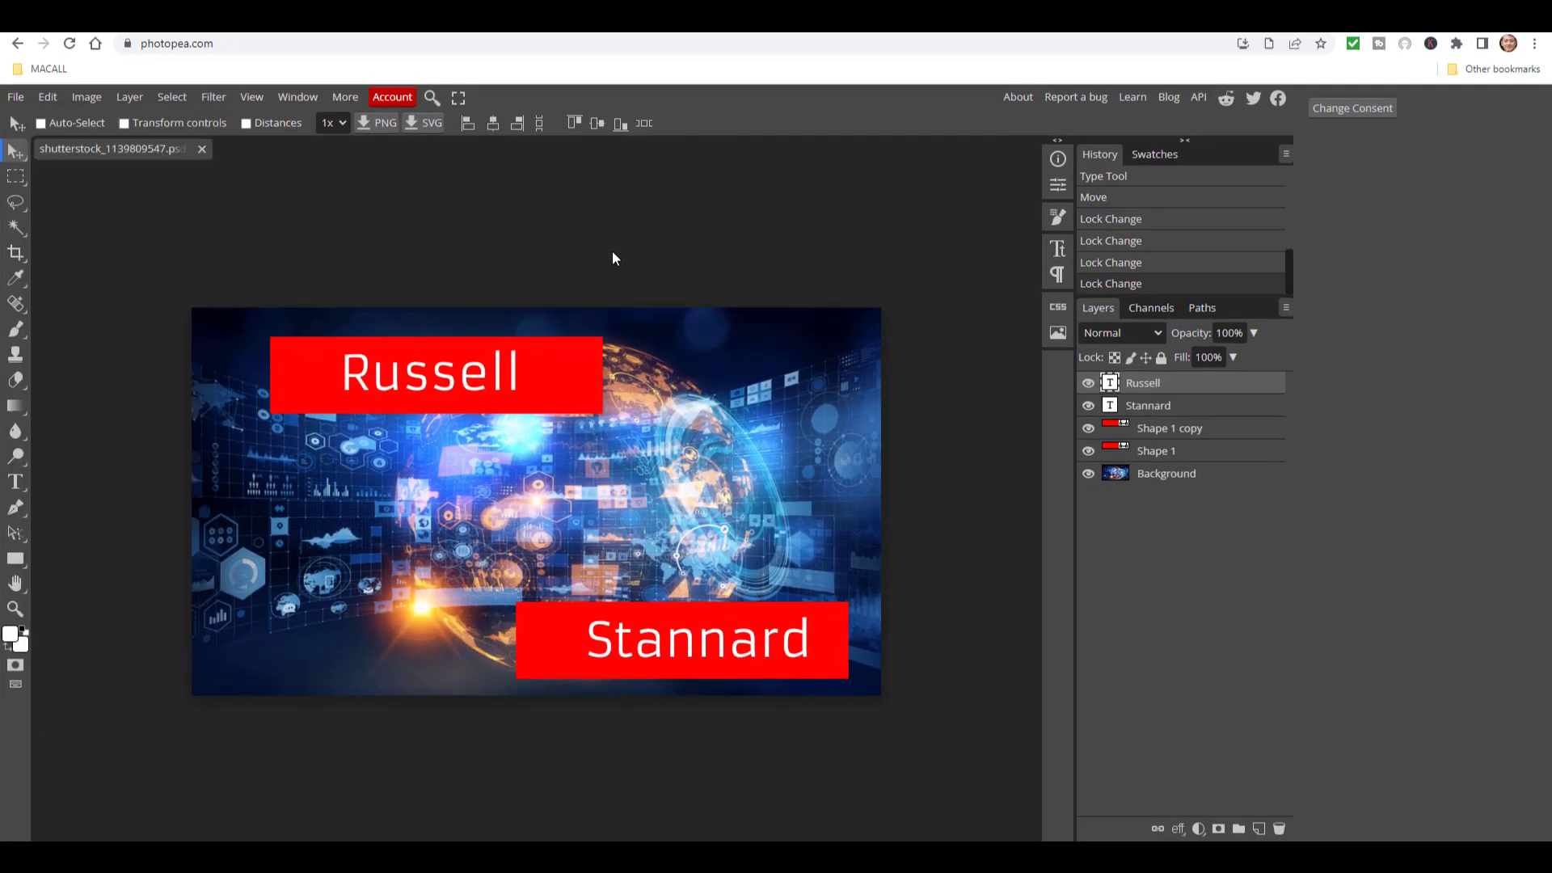
Try hiding the first-name text layer and stepping forward in the edit history
key(ctrl+comma)
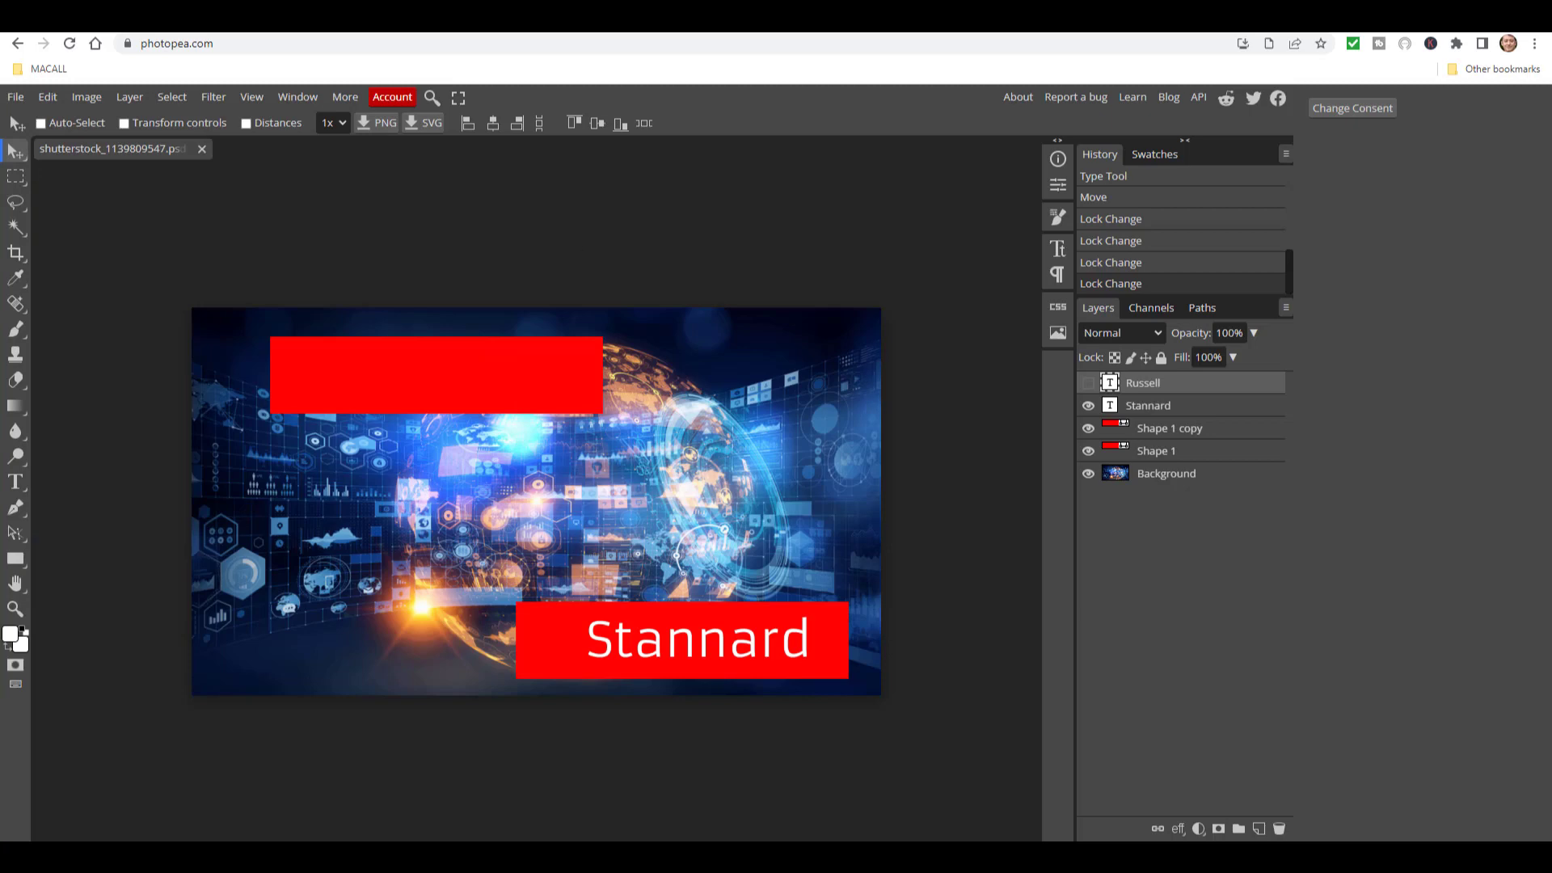
click(88, 100)
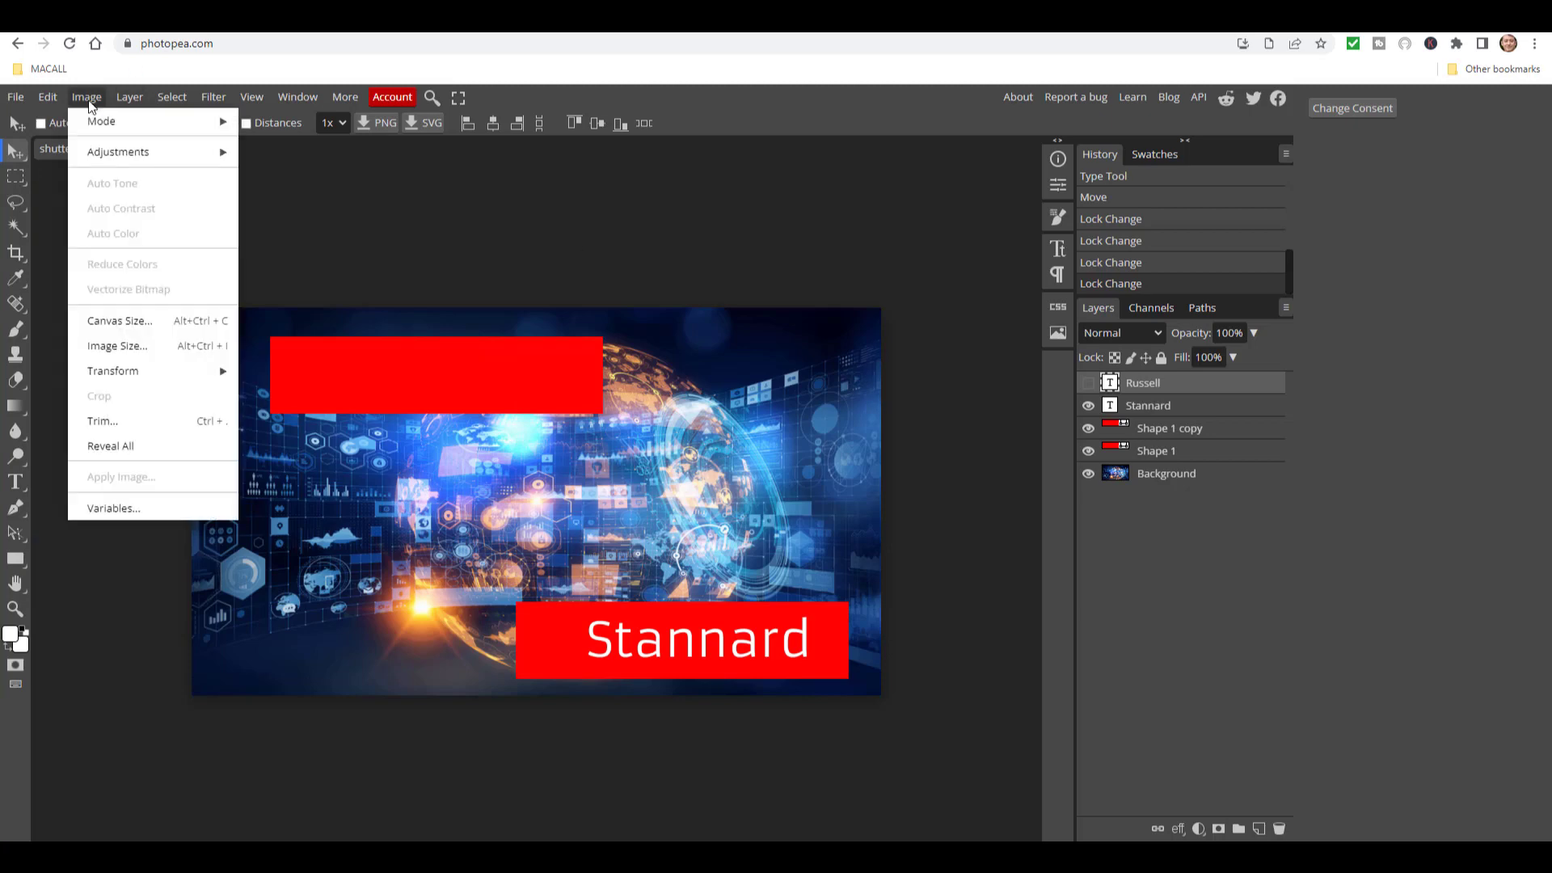
mouse_move(54, 100)
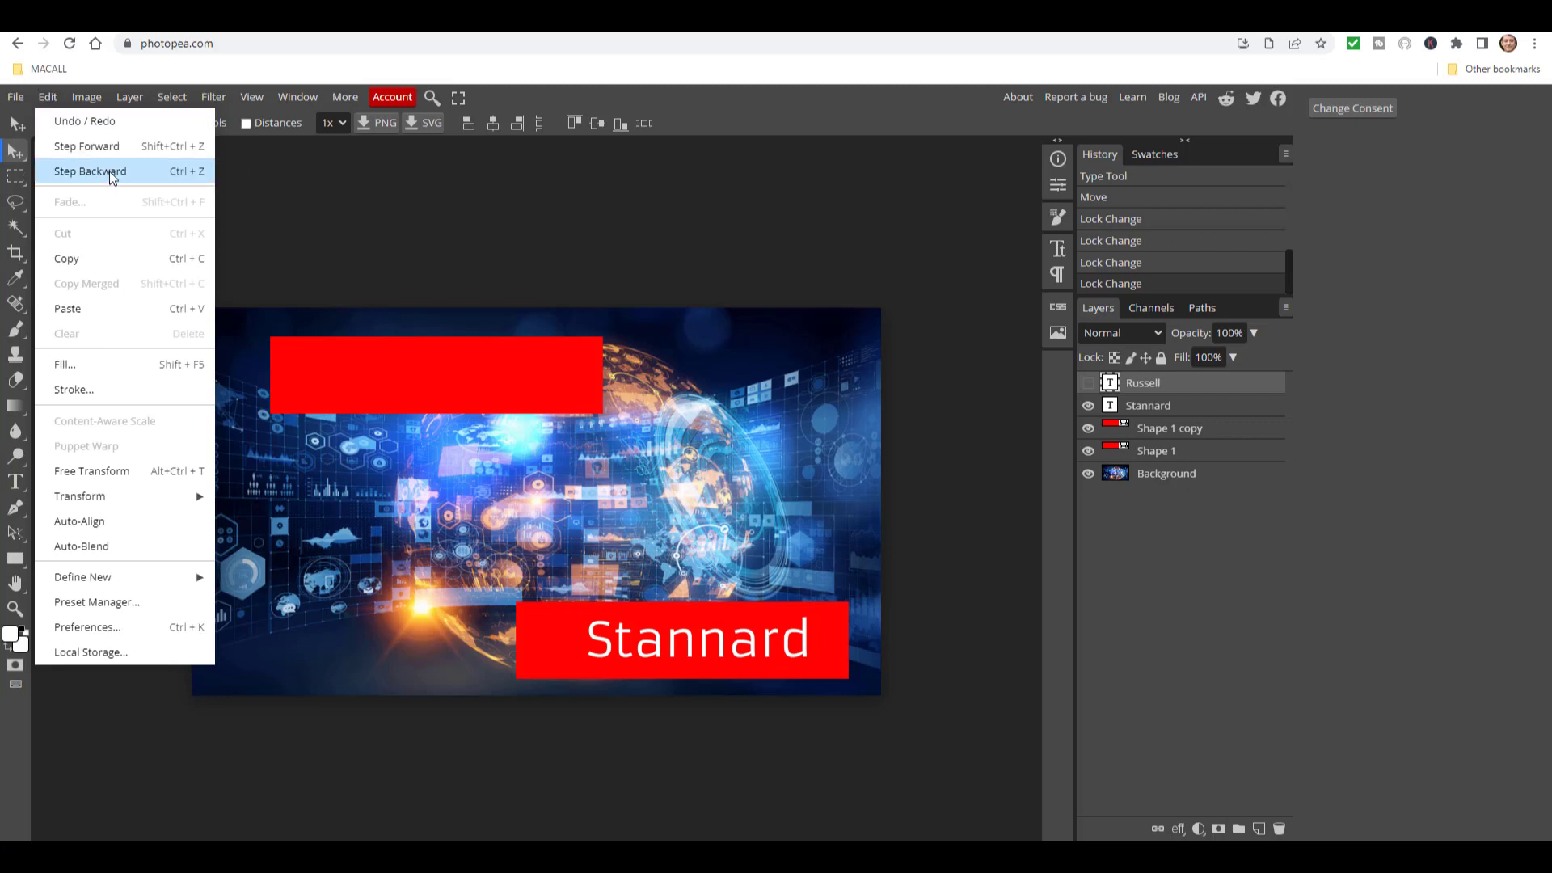
click(105, 146)
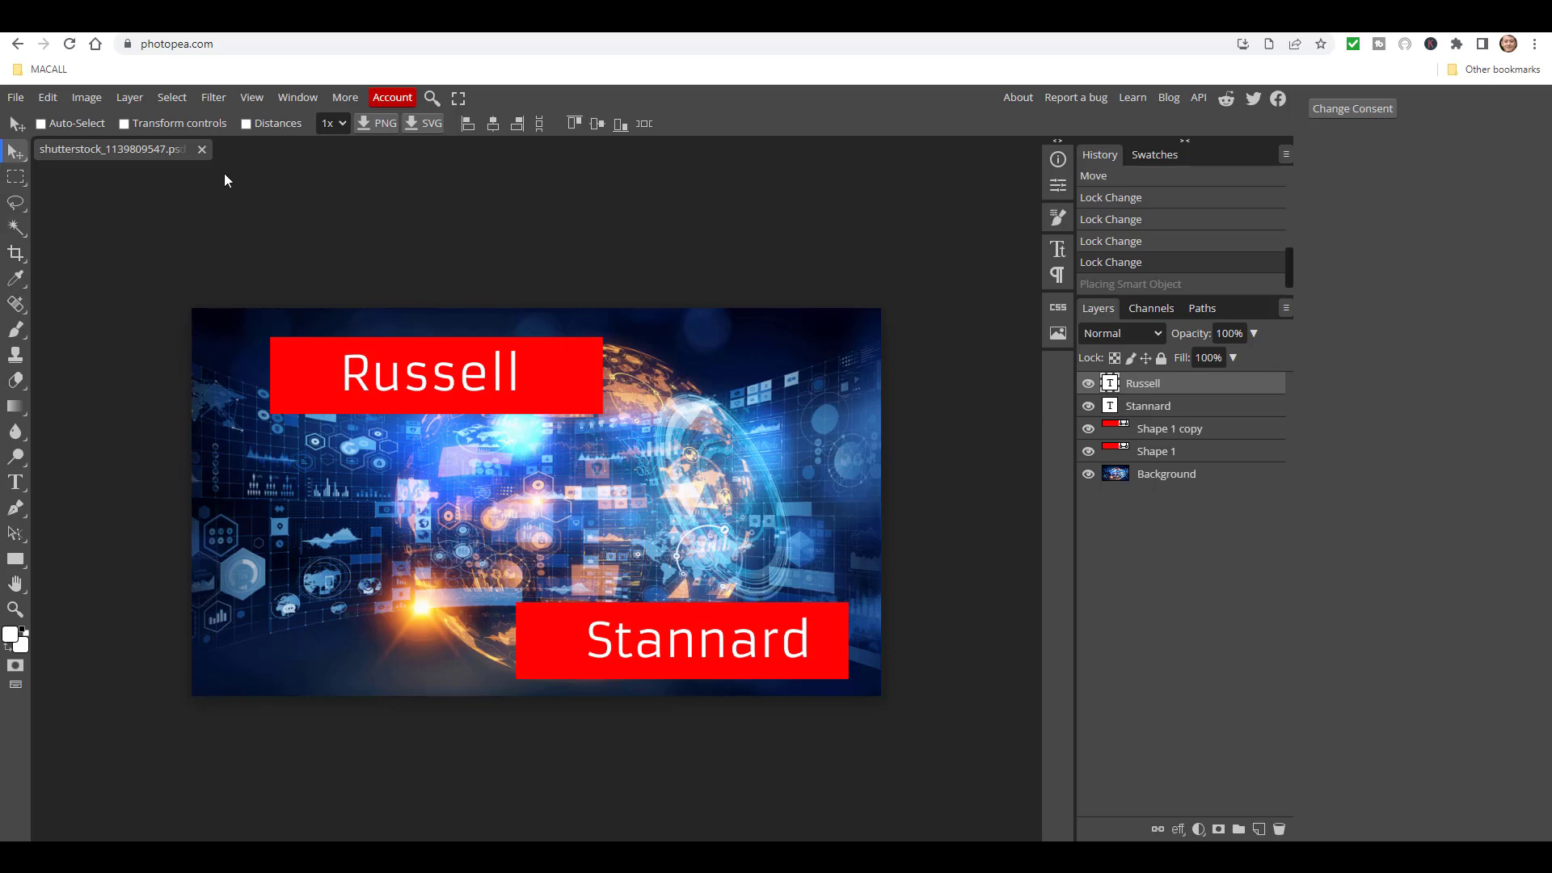
Place the orange-on-white Moodle logo from the smallImages folder into the picture and move it to the picture's upper-right corner
click(15, 97)
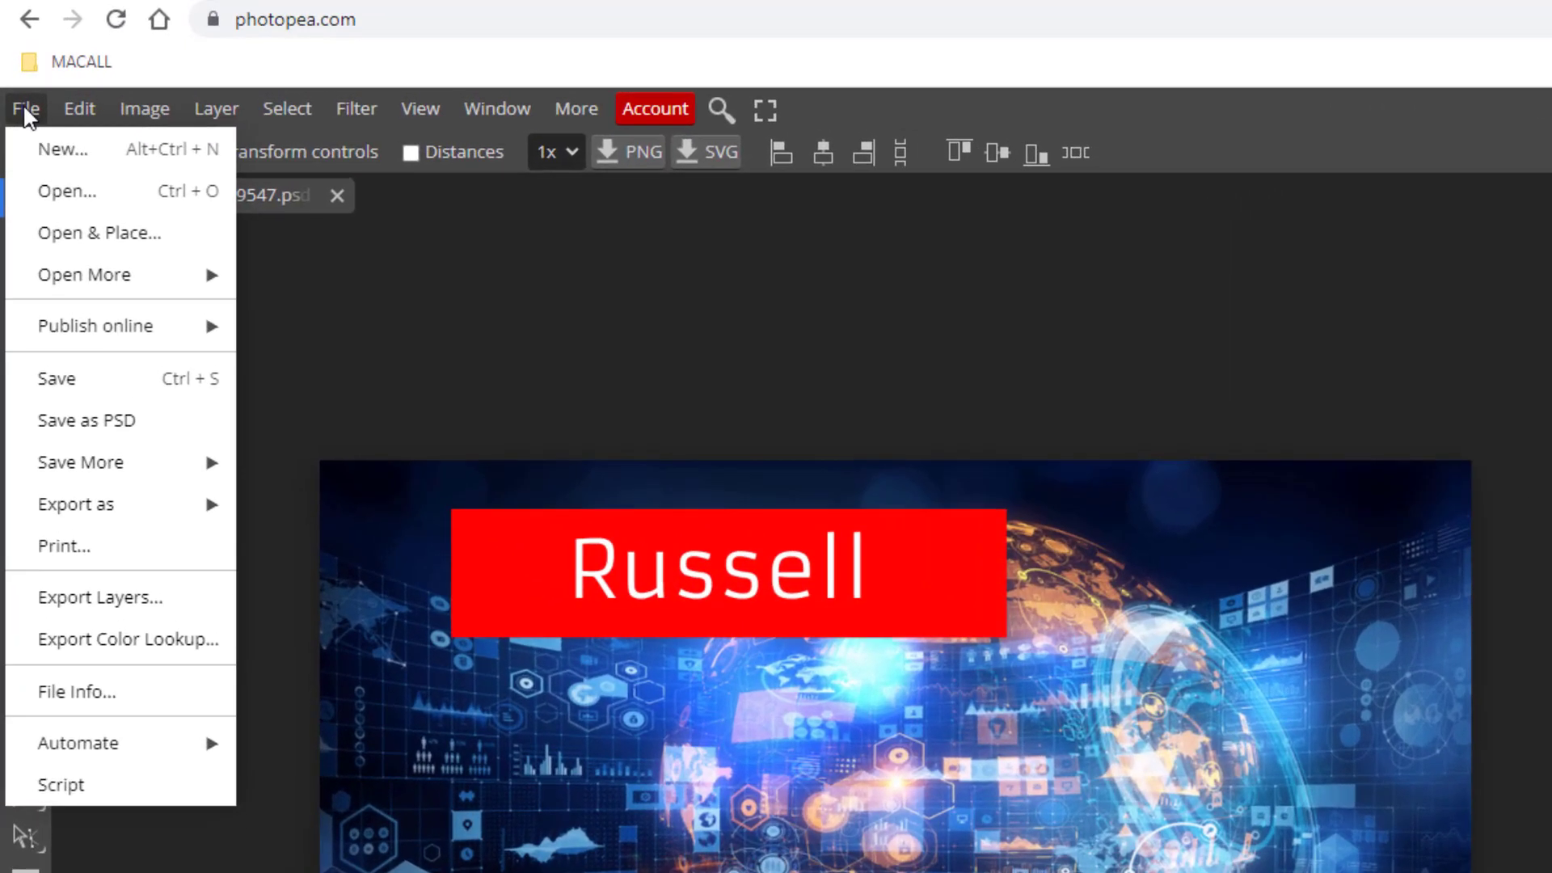
click(103, 233)
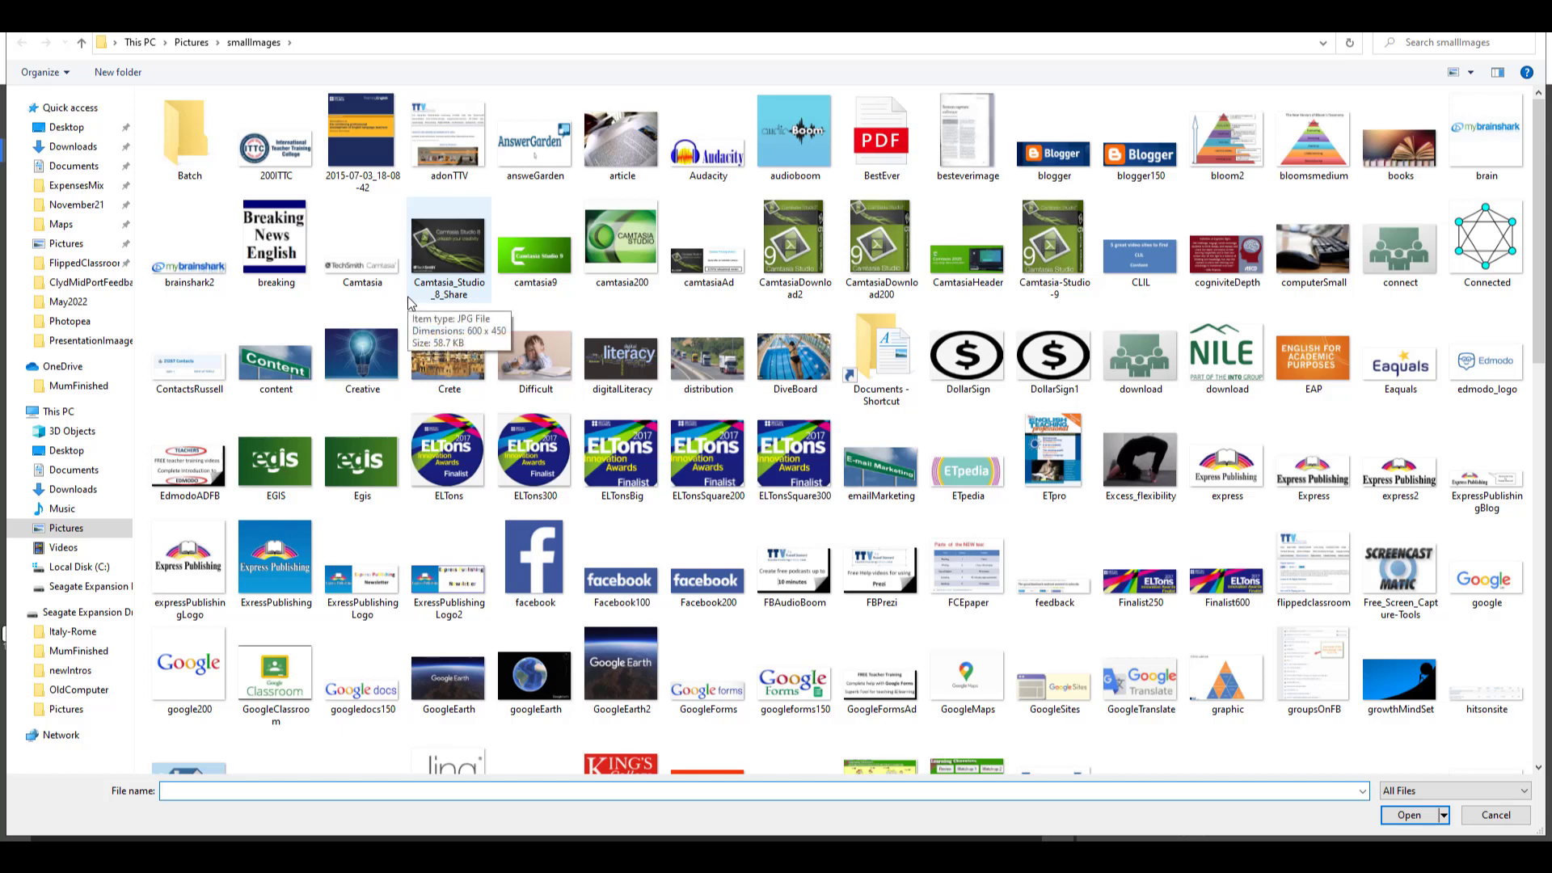
scroll(1528, 325, down, 1)
scroll(1528, 326, down, 4)
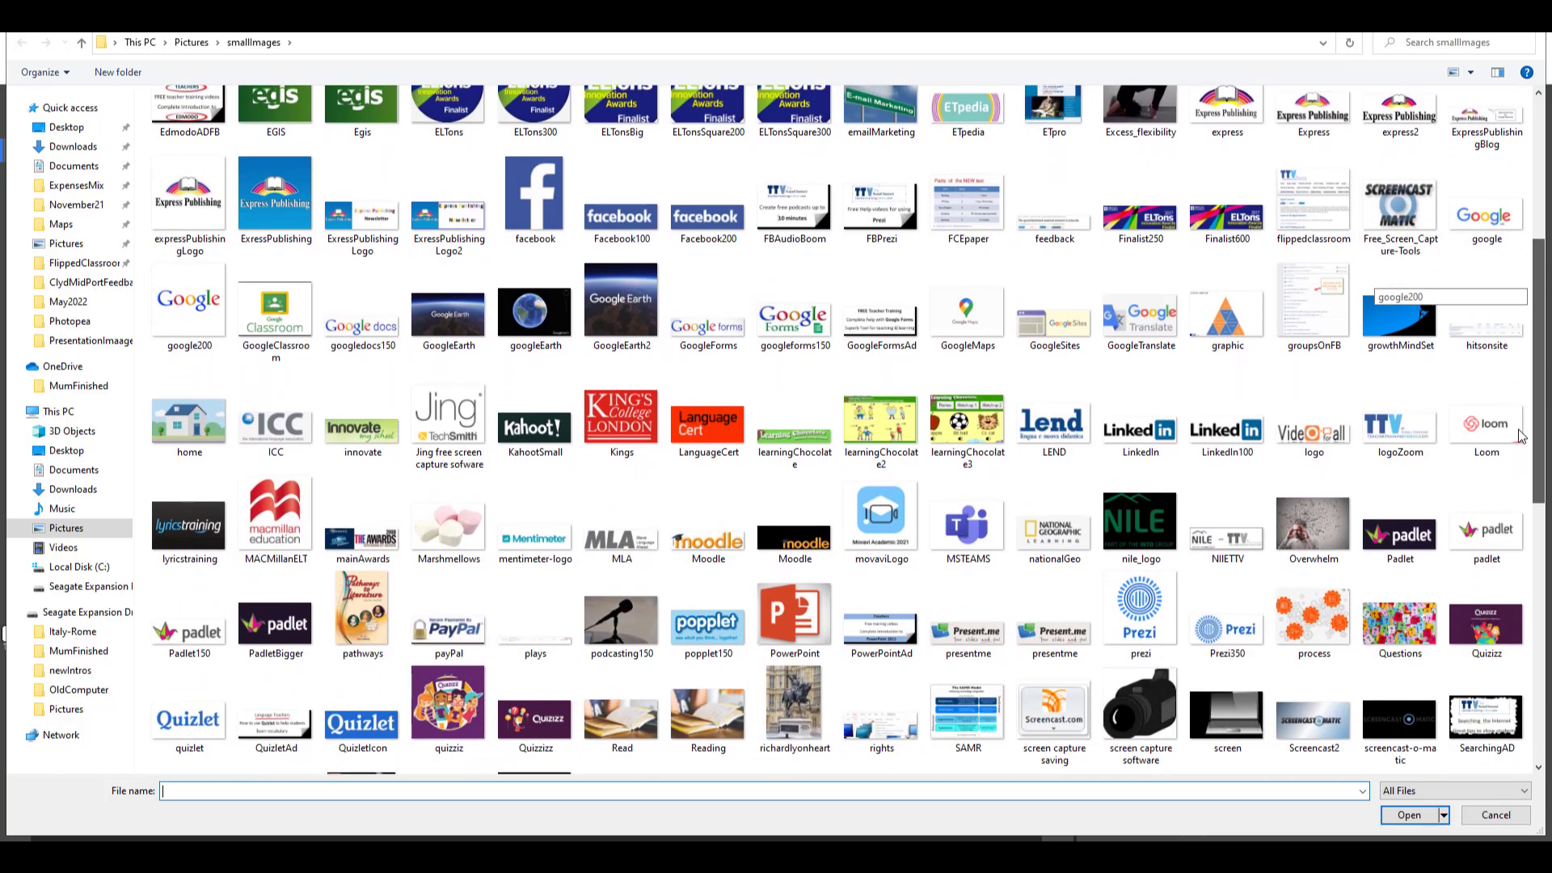
scroll(1521, 436, down, 1)
click(697, 501)
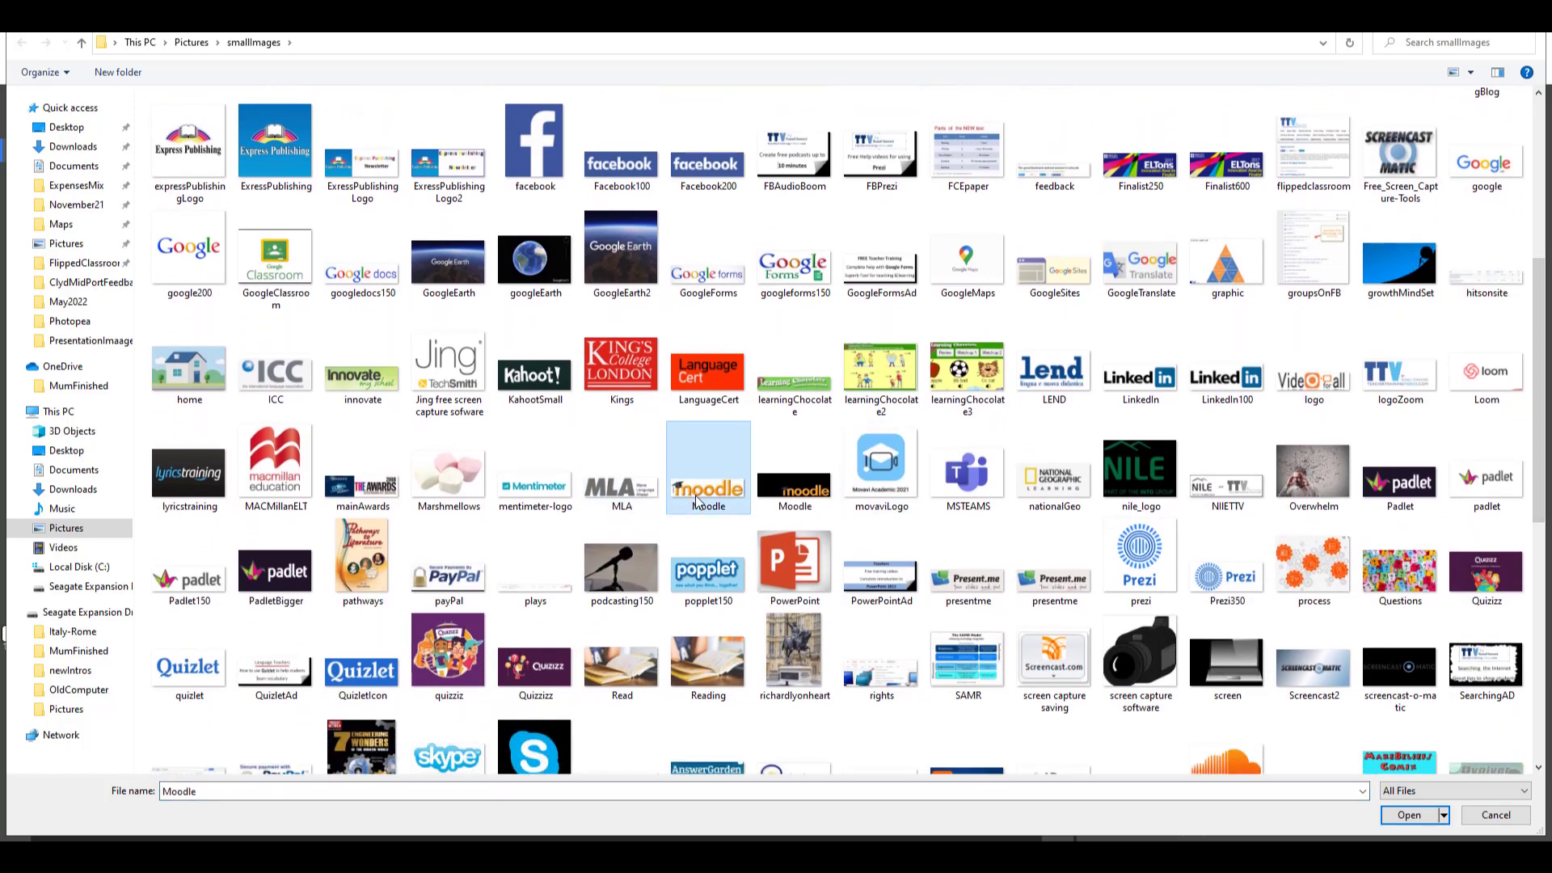
click(1421, 816)
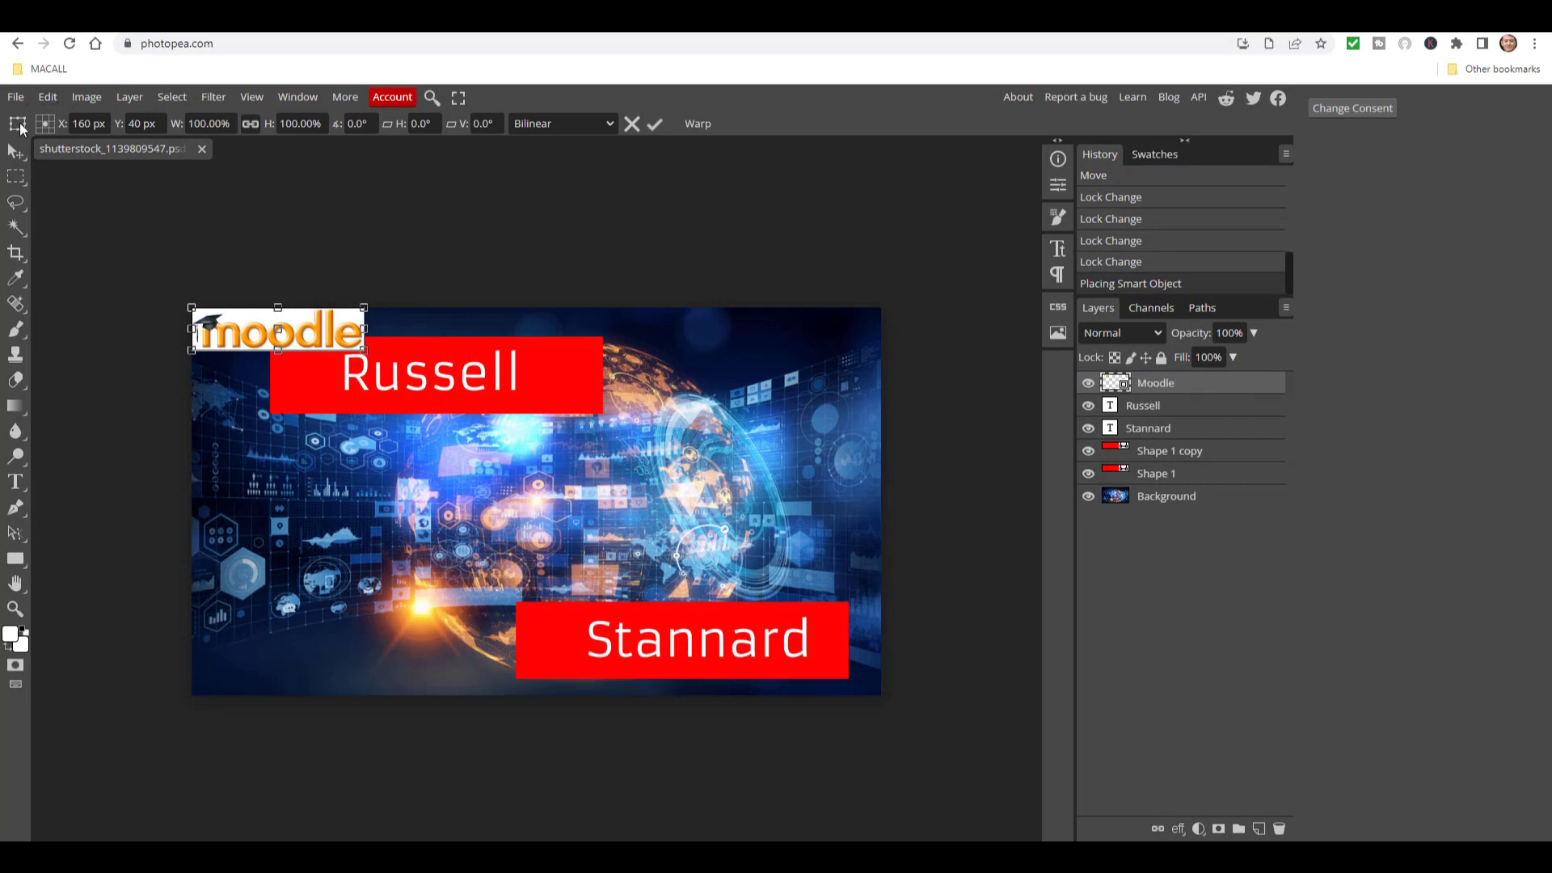
click(15, 154)
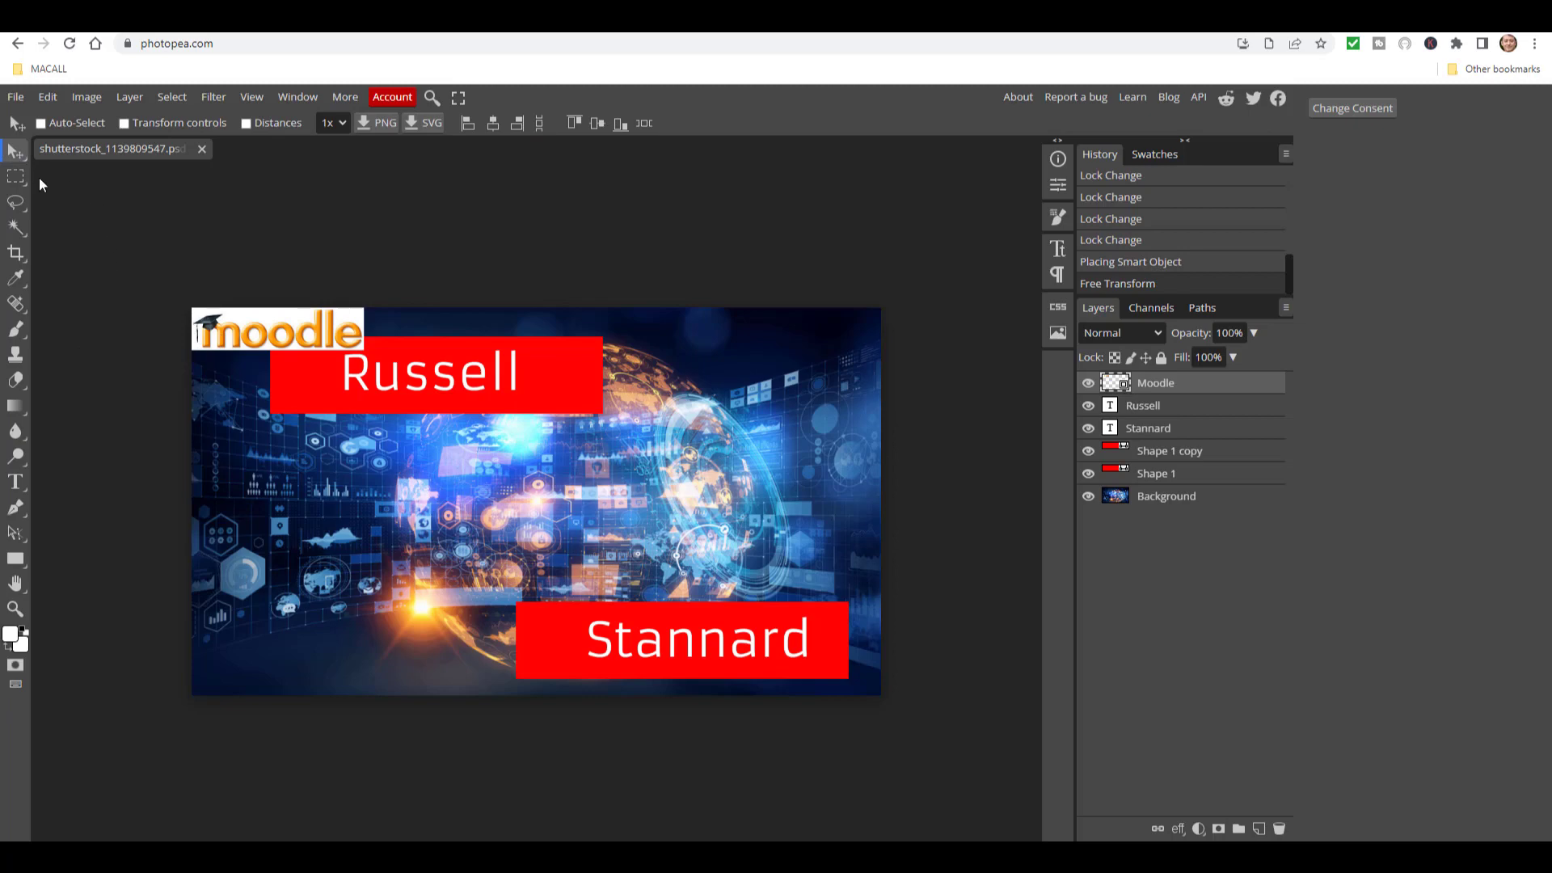
drag(279, 330, 781, 335)
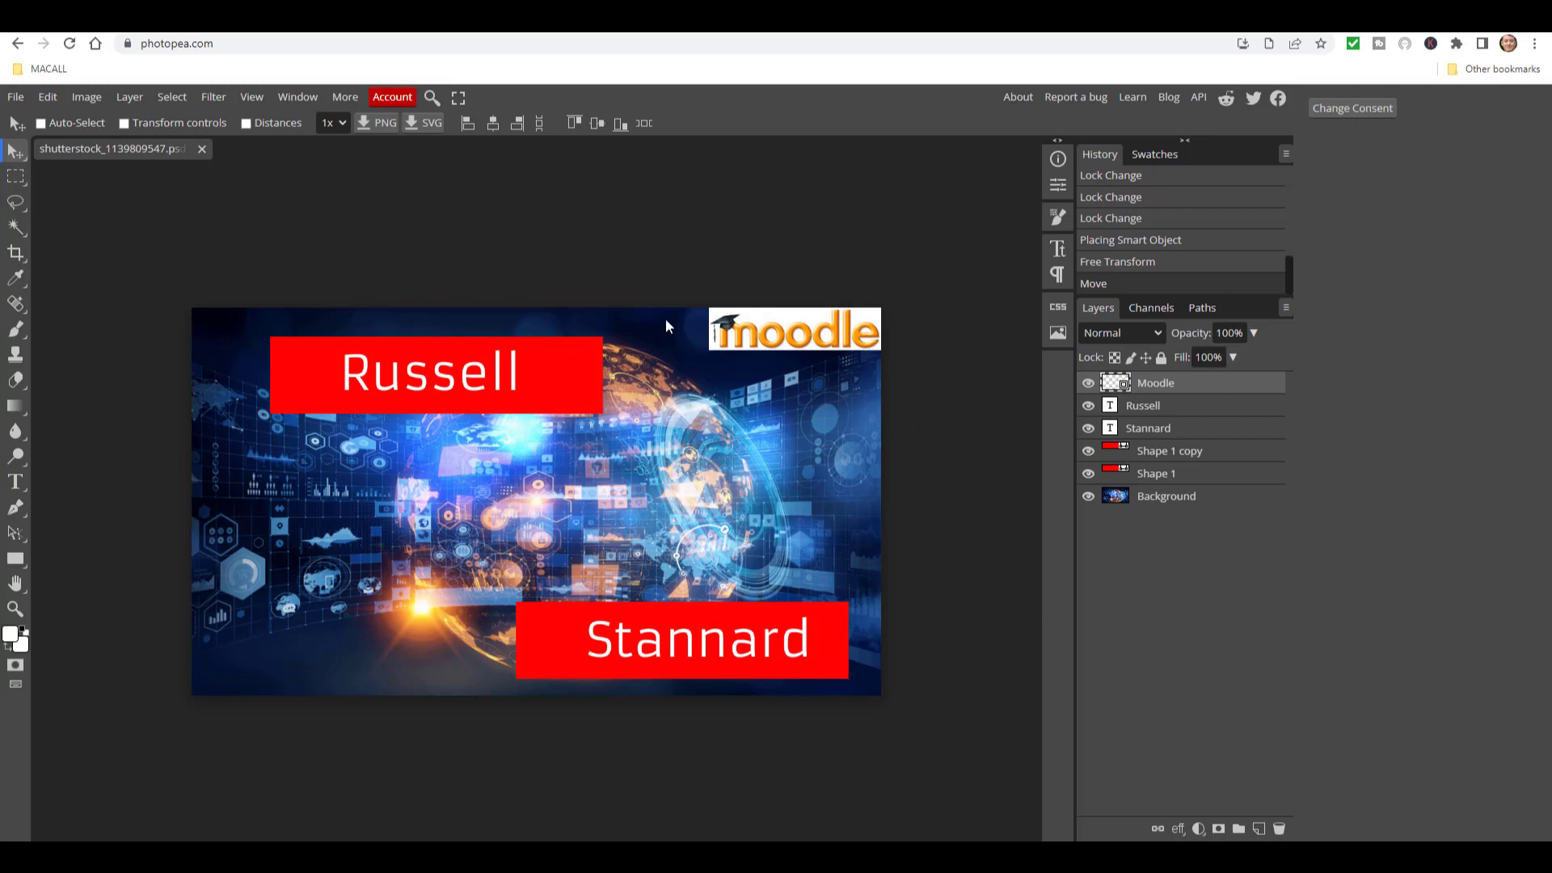
Export the finished picture as a JPG named "Thumnailenew" at 1280 x 720 px and 70% quality
click(16, 98)
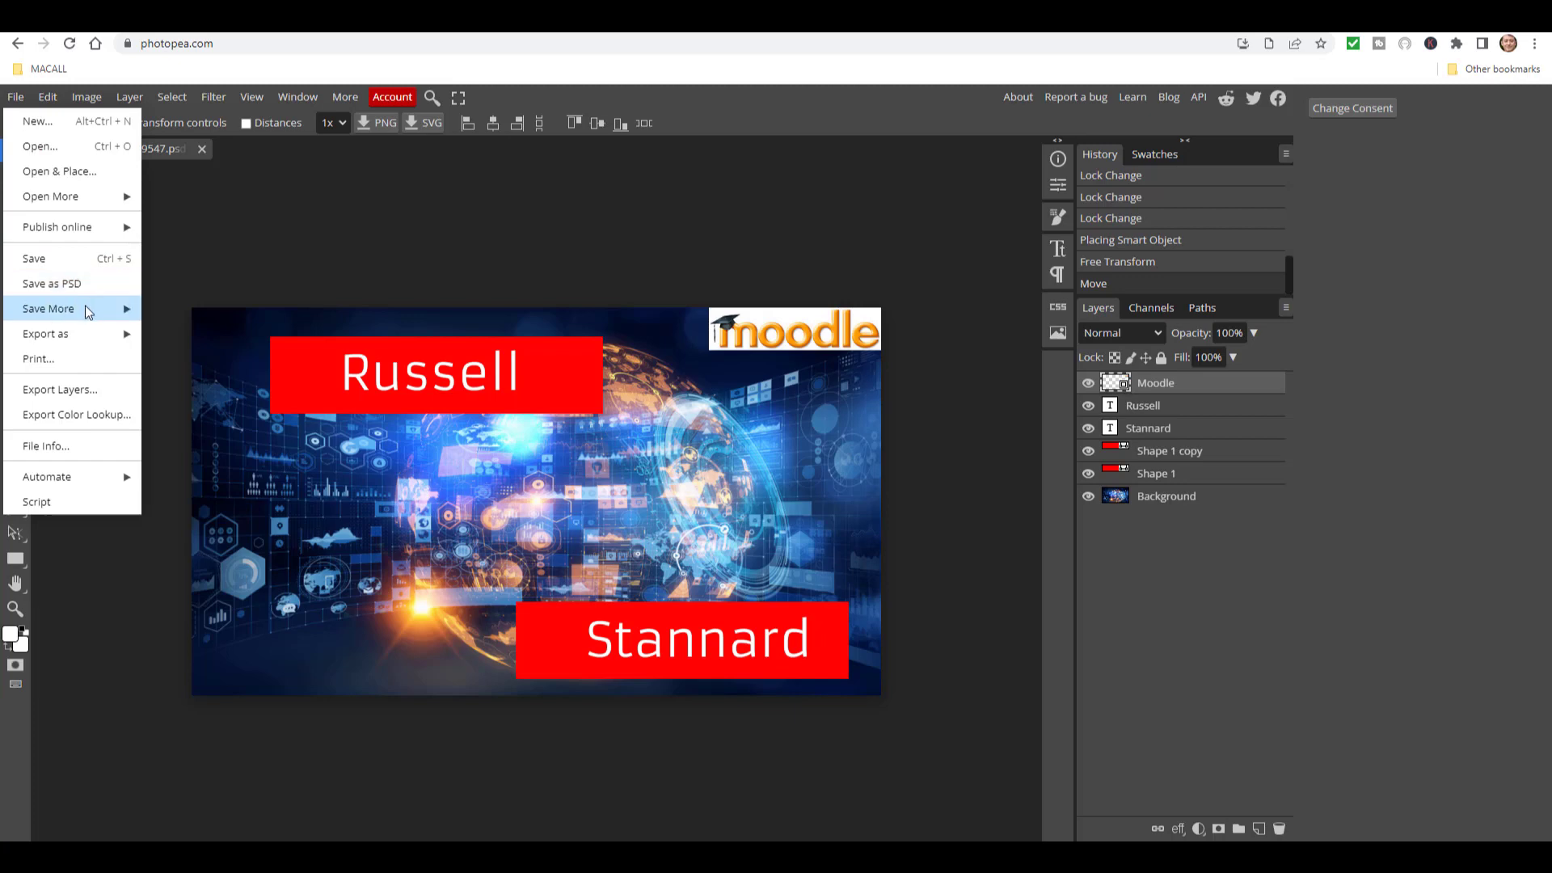
mouse_move(91, 335)
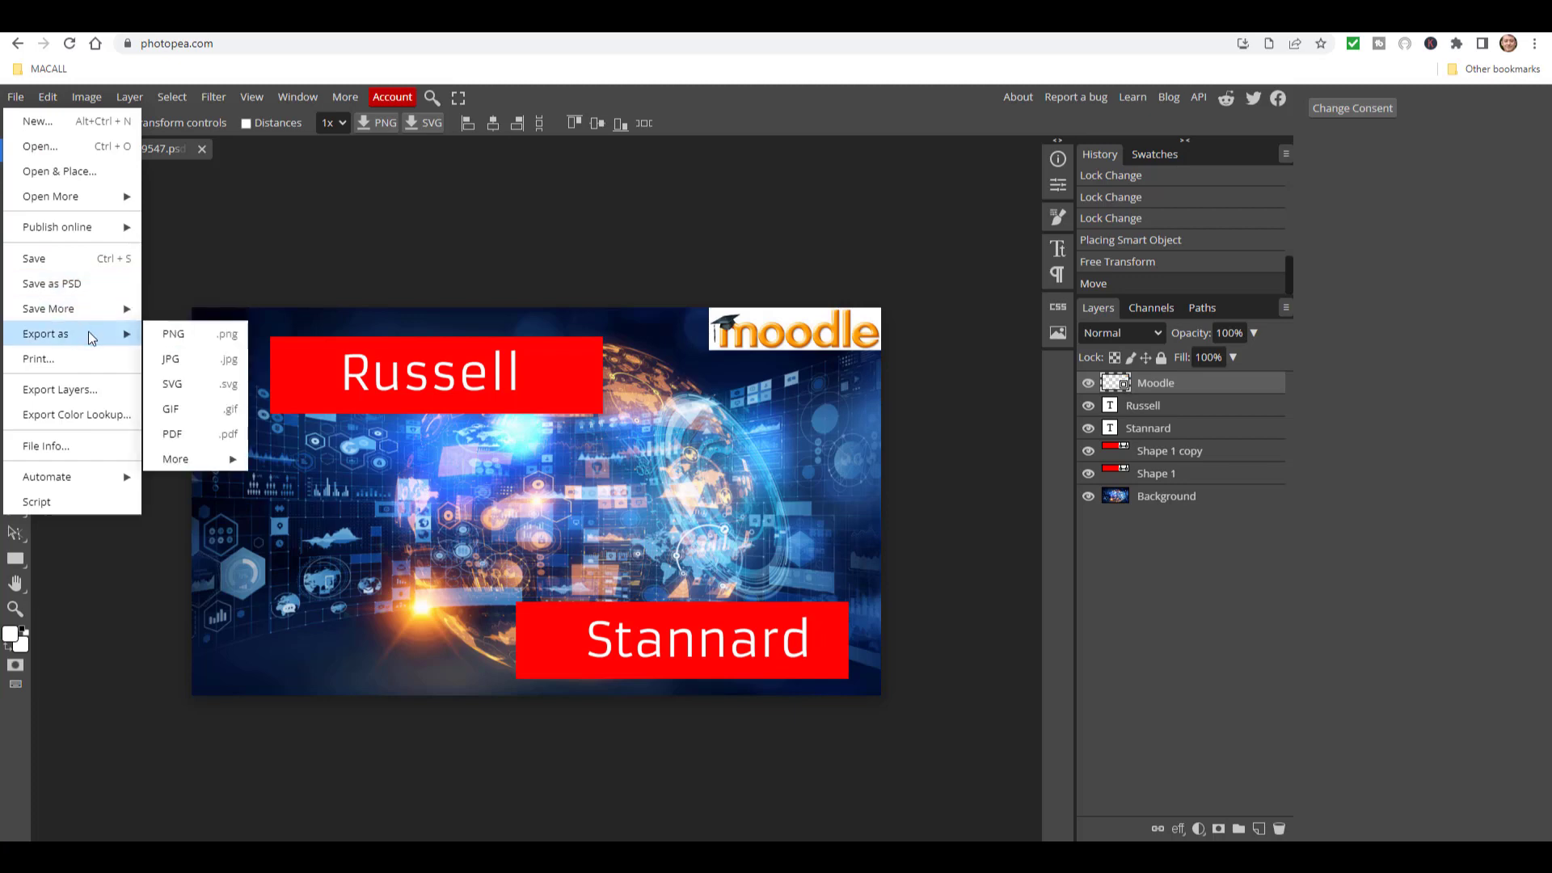
click(183, 360)
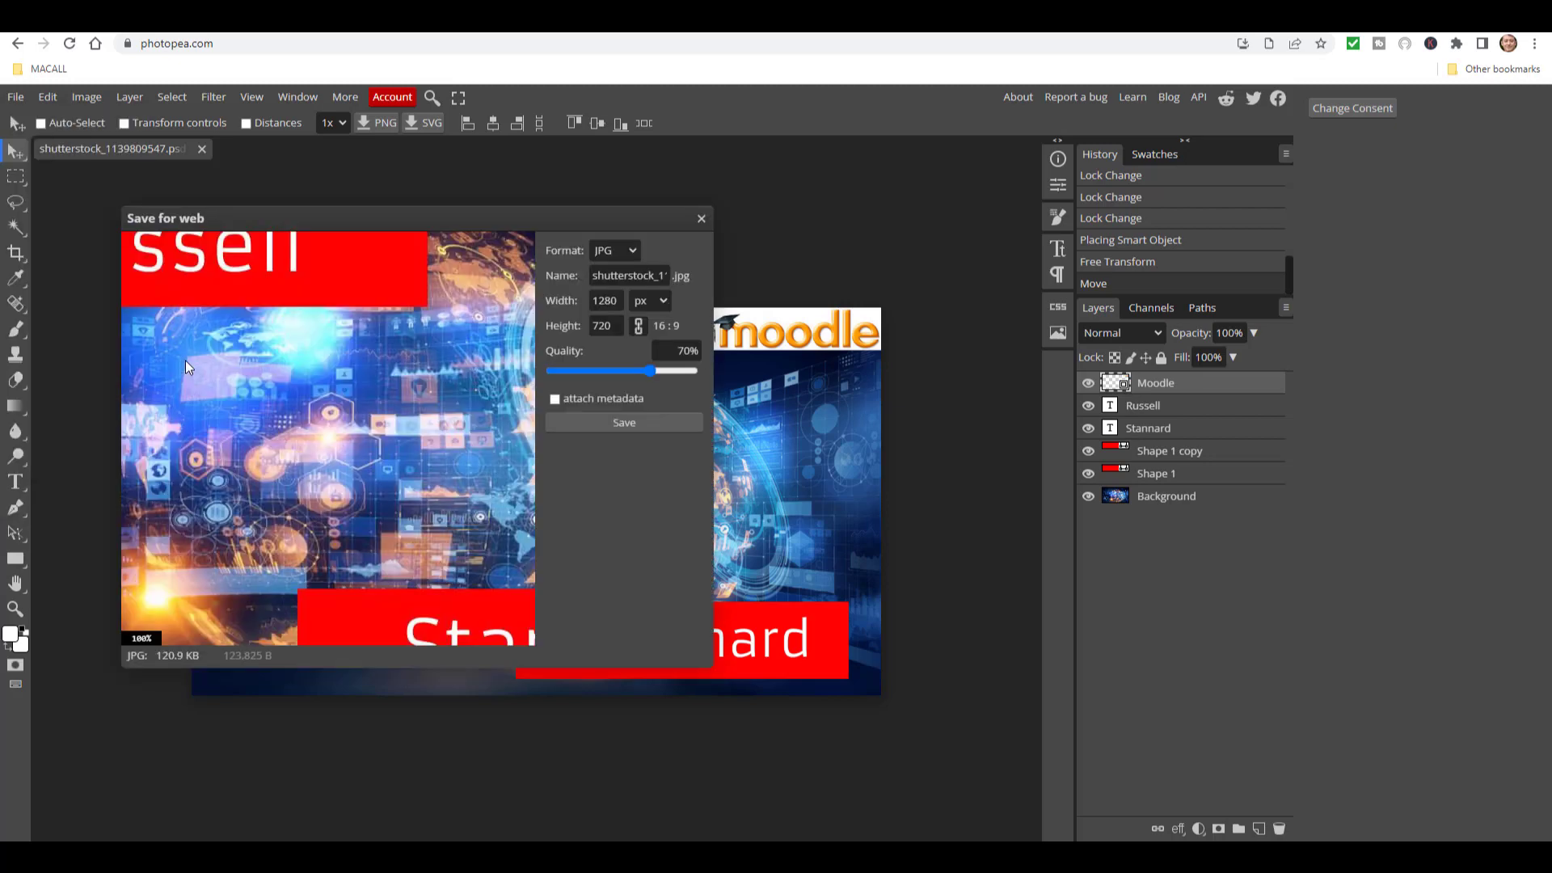
click(654, 275)
key(ctrl+a)
text(Thumnaile)
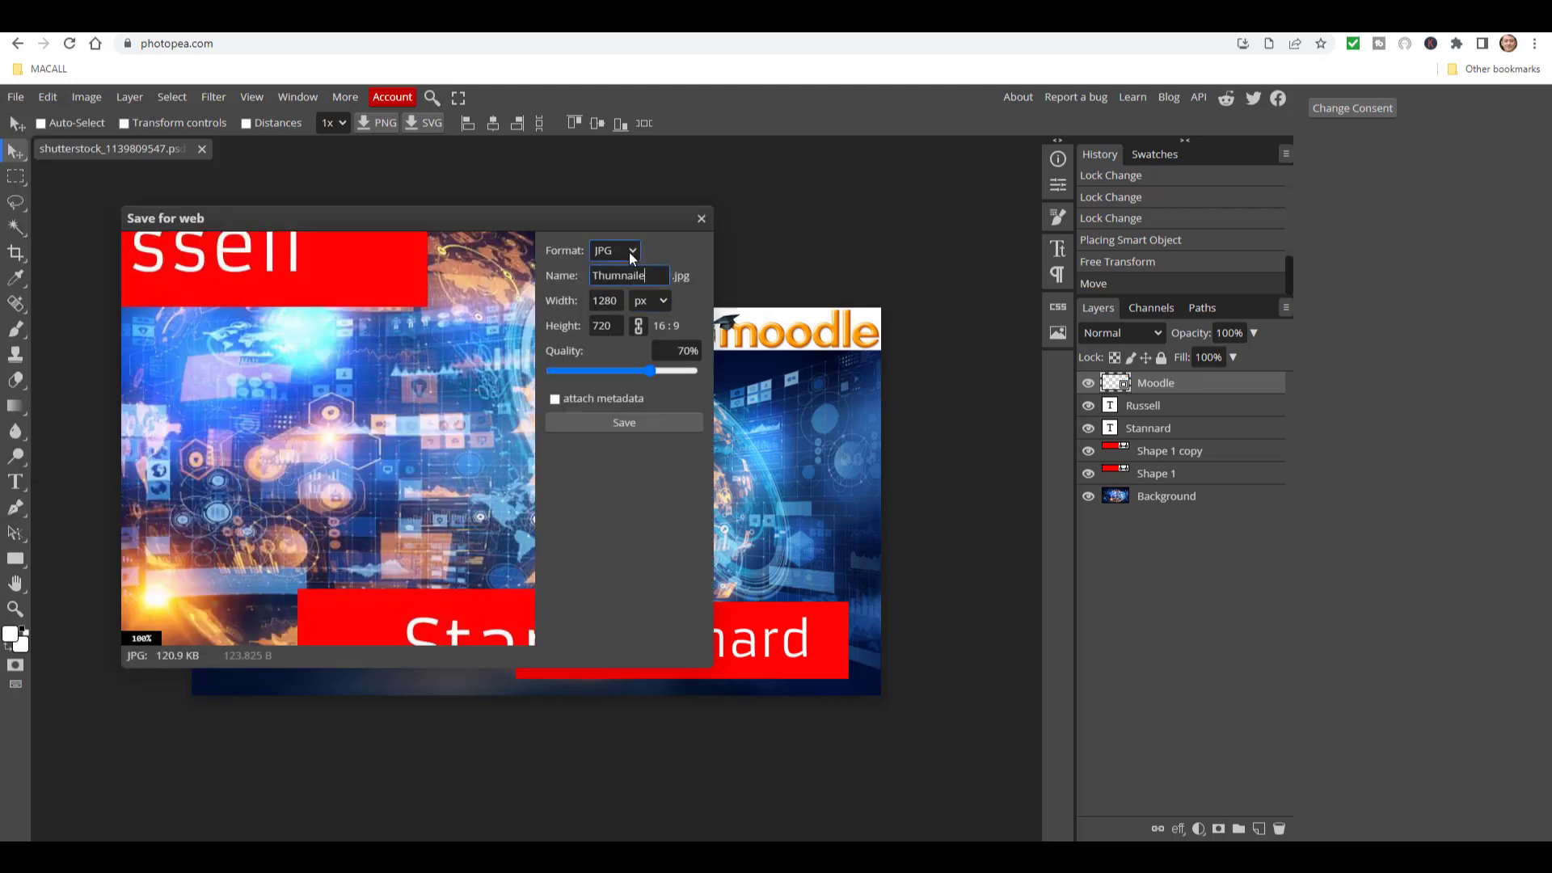
text(new)
click(627, 423)
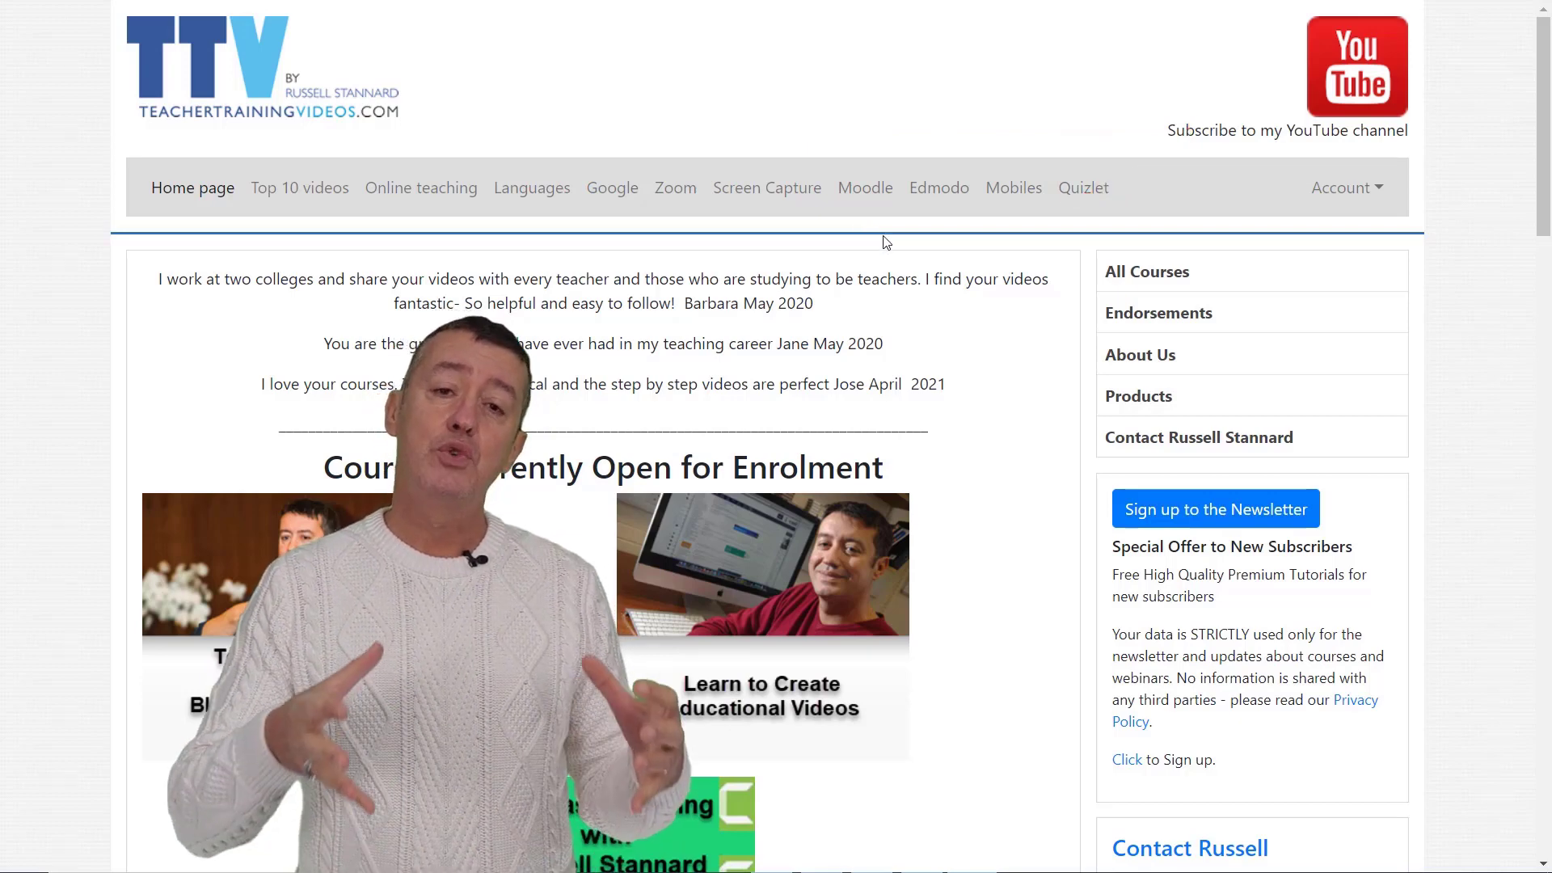
drag(1542, 157, 1546, 299)
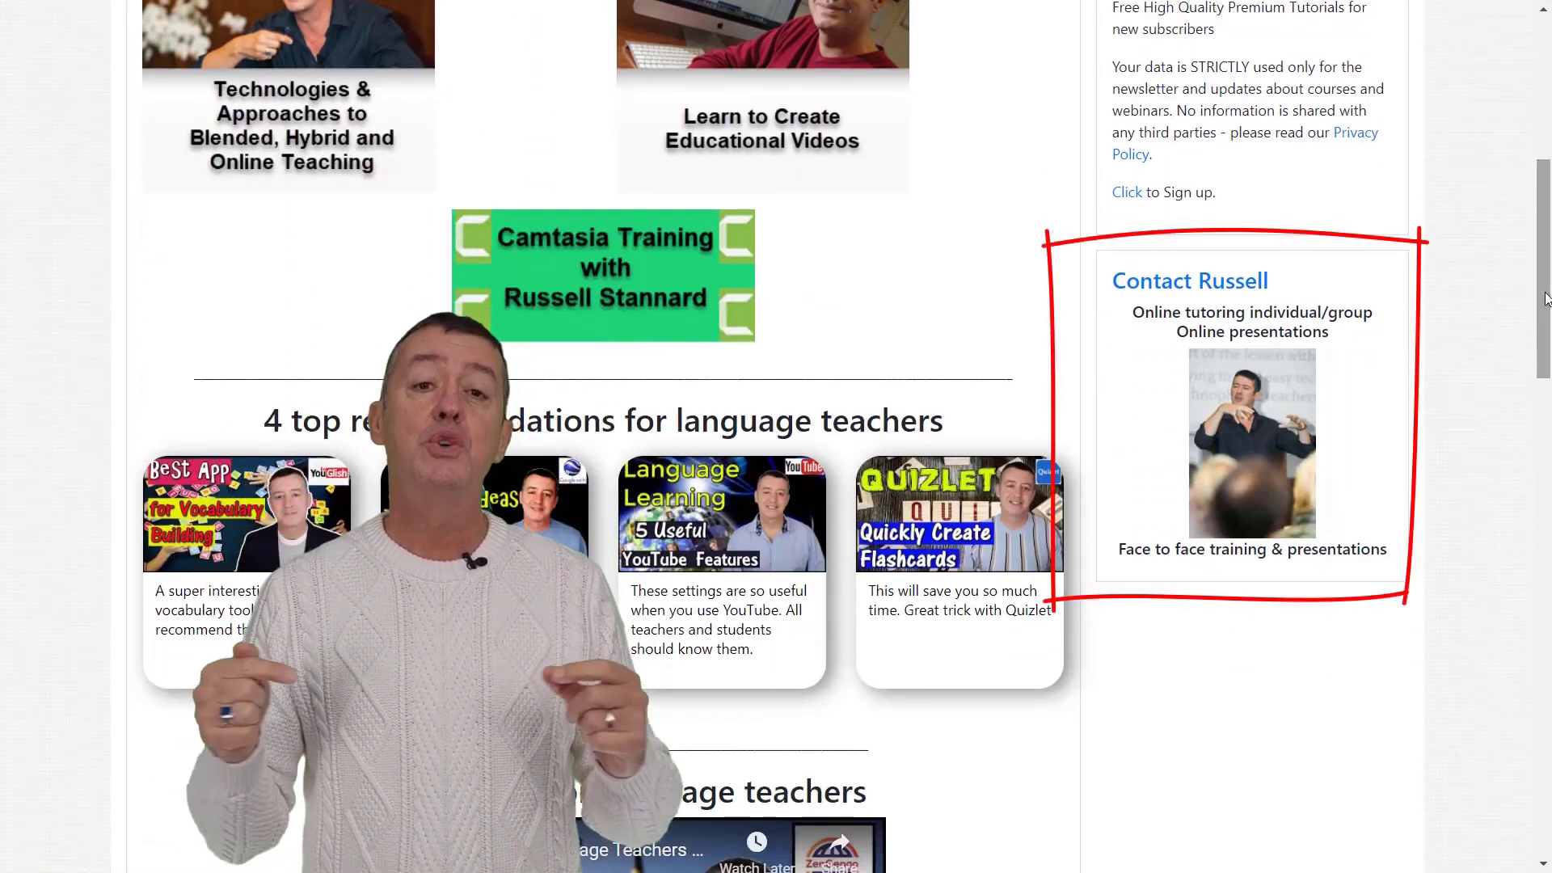